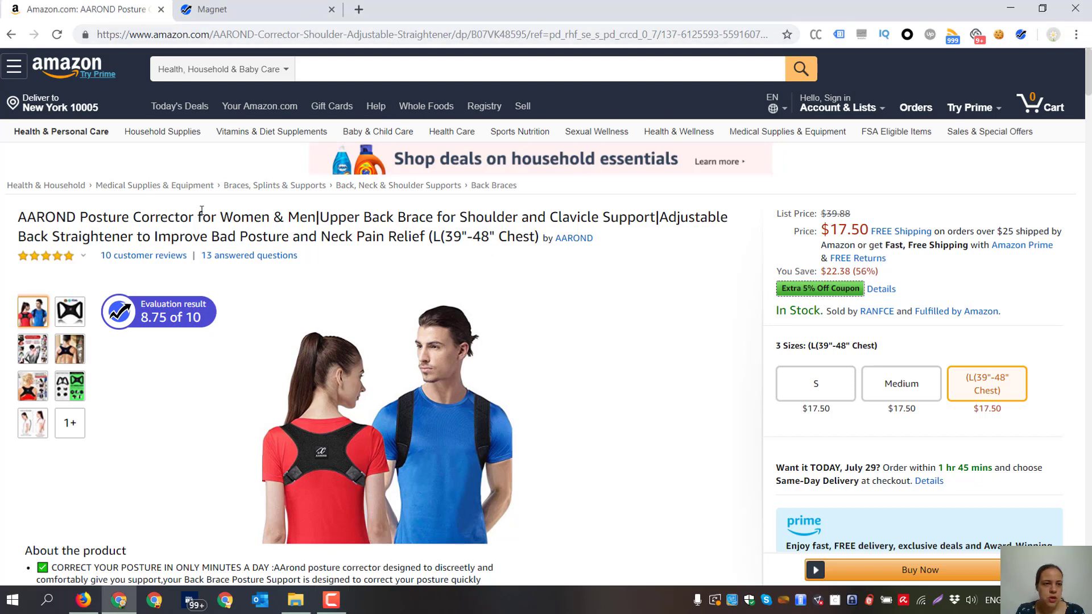
# Copy "Posture Corrector" from the Amazon product title and paste it as the seed keyword in Helium 10 Magnet.
pyautogui.moveTo(85, 219); pyautogui.dragTo(195, 216)
pyautogui.hotkey('ctrl', 'c')
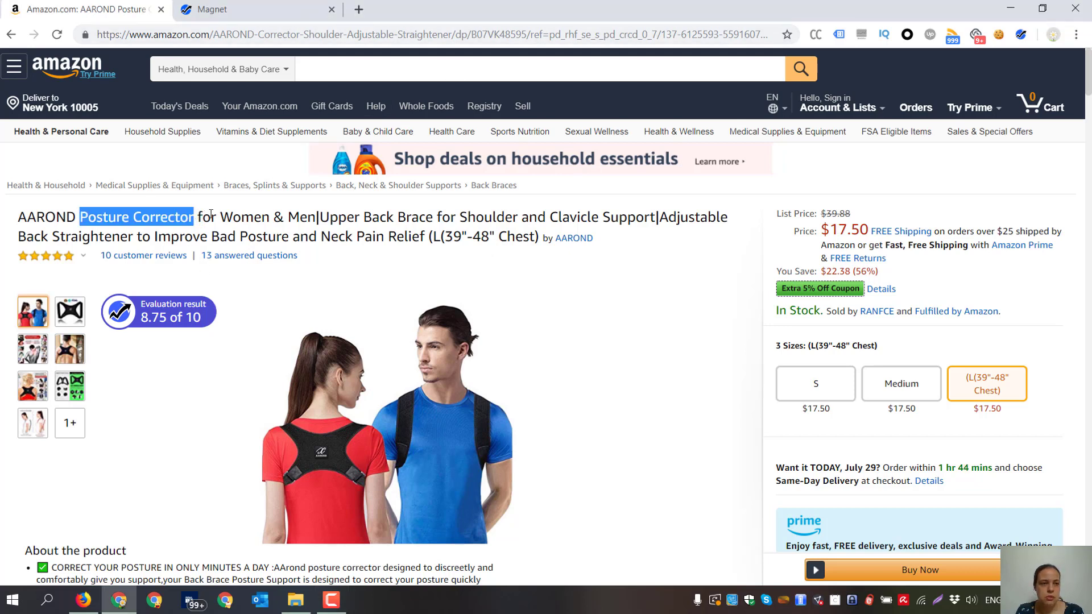
pyautogui.click(203, 11)
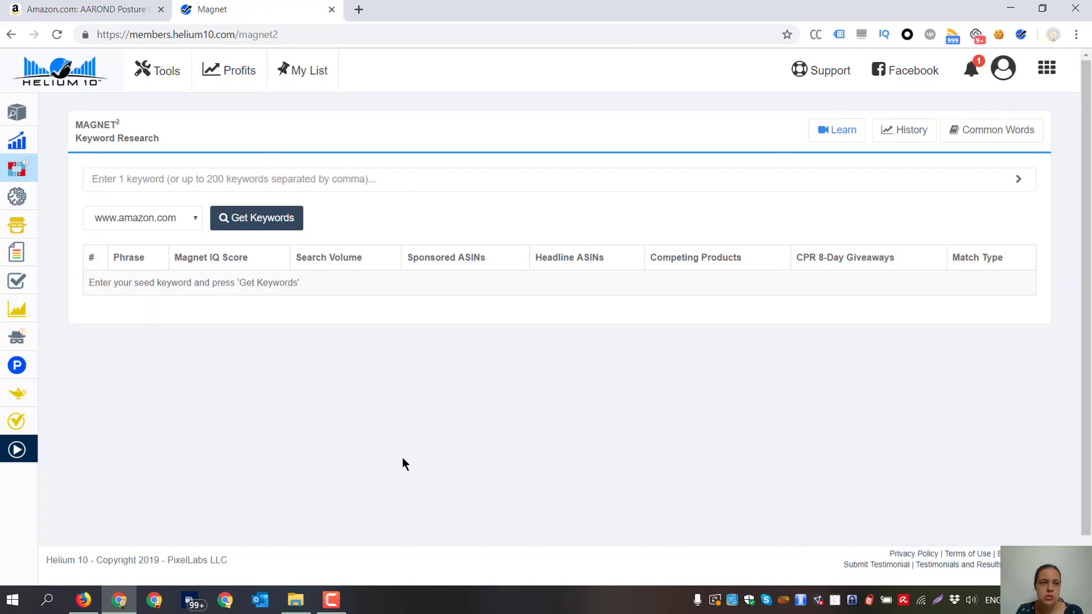
pyautogui.moveTo(49, 225)
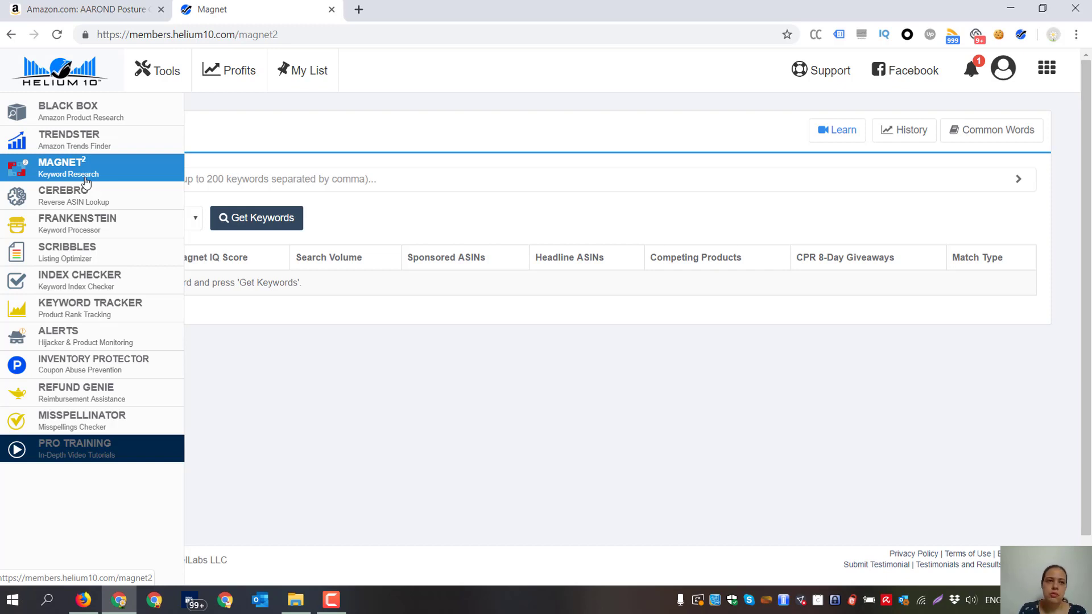
pyautogui.moveTo(25, 168)
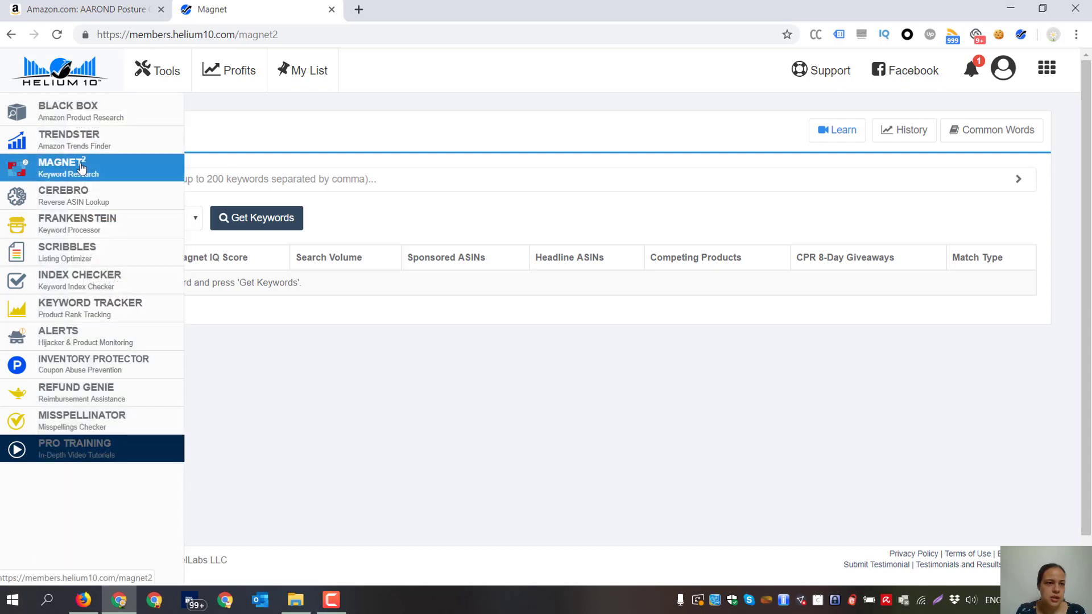
pyautogui.click(142, 199)
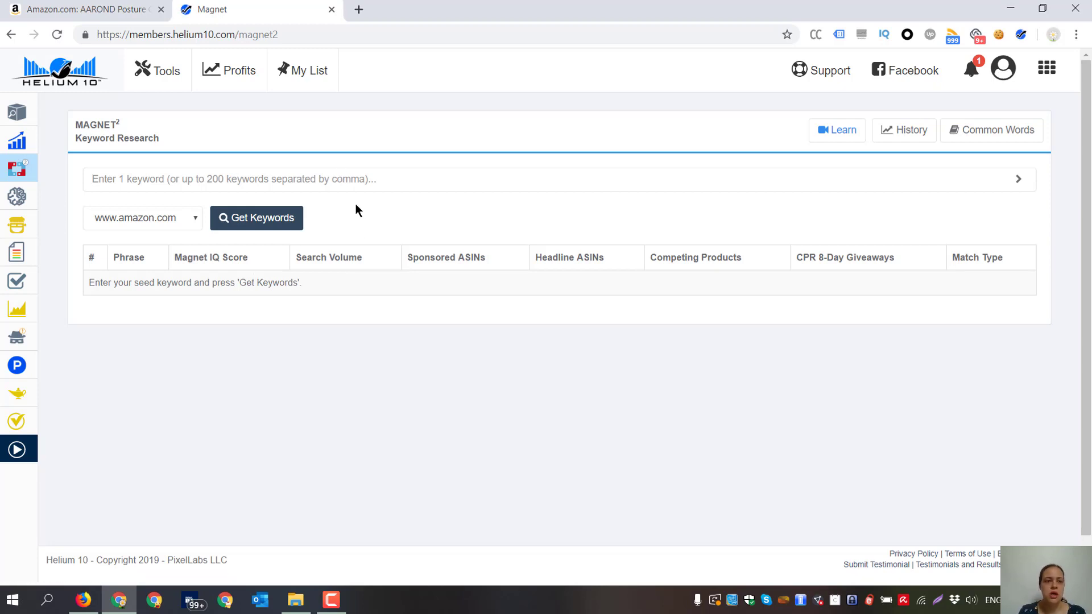
pyautogui.hotkey('ctrl', 'v')
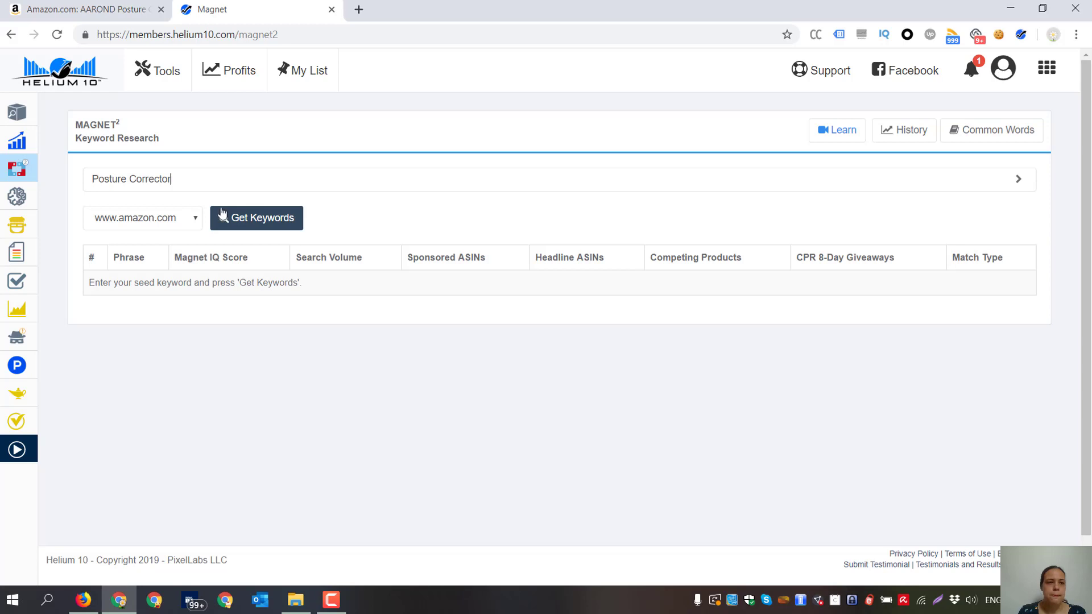
pyautogui.click(91, 180)
pyautogui.press('Delete')
pyautogui.write('p')
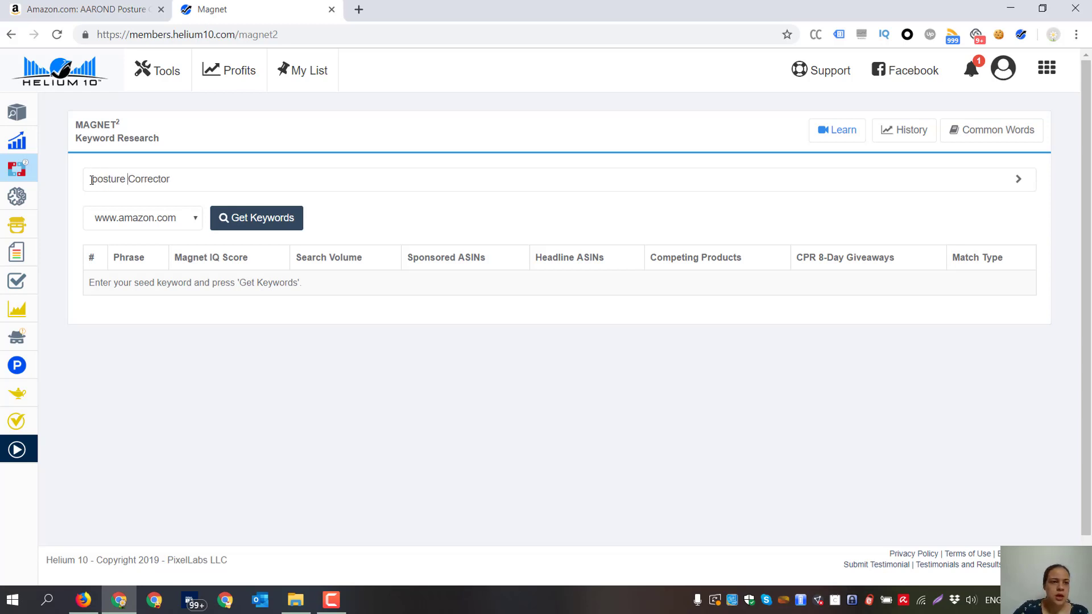
pyautogui.hotkey('ctrl', 'Right')
pyautogui.press('Delete')
pyautogui.write('c')
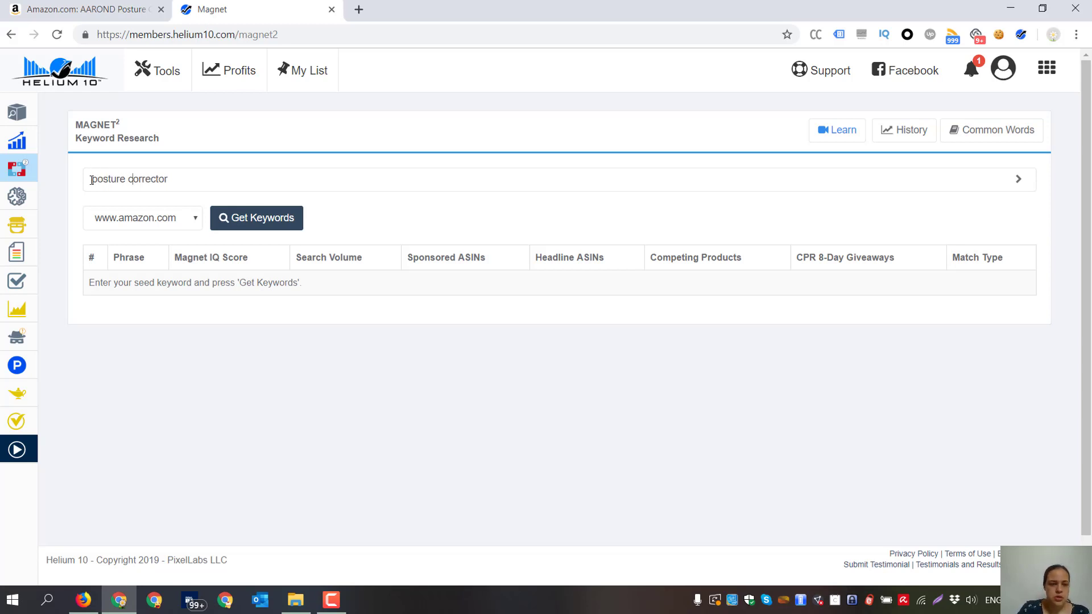
pyautogui.click(251, 218)
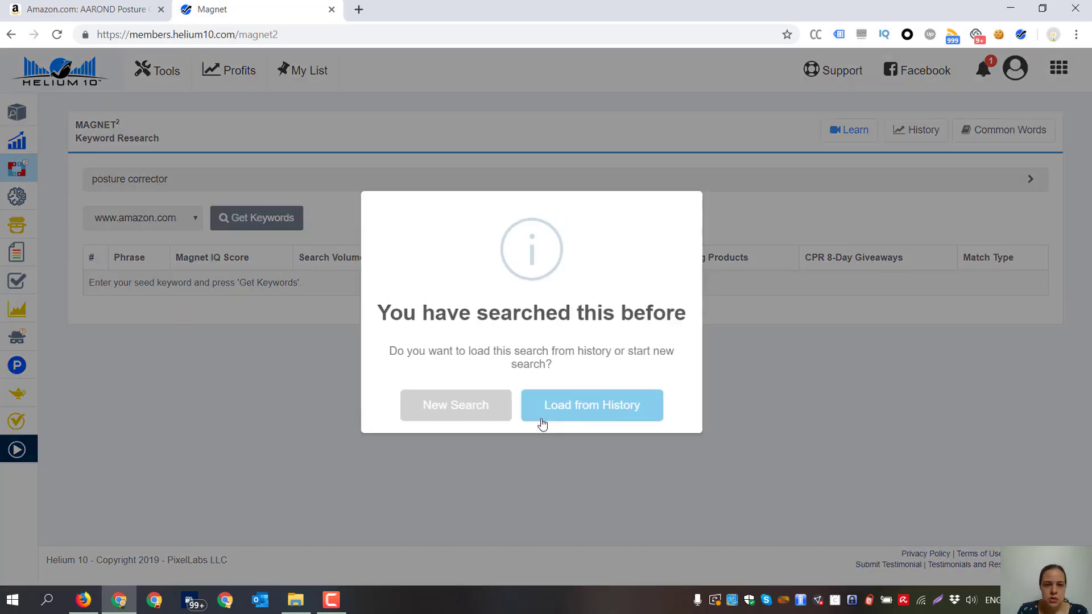
pyautogui.click(439, 419)
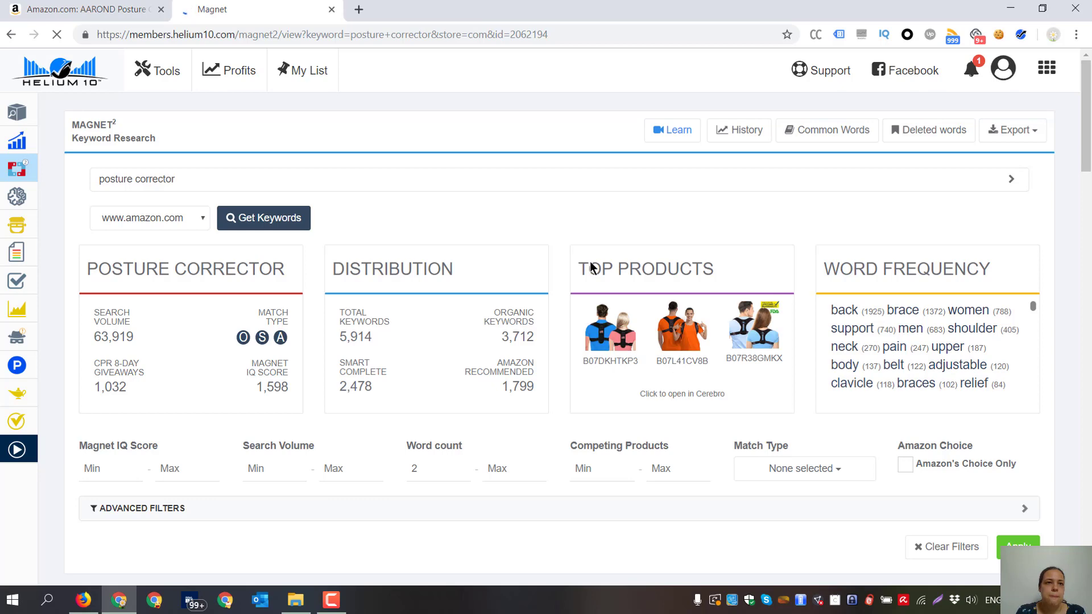
# Review the filters and keyword table for "posture corrector" and export the keyword results in Excel format.
pyautogui.scroll(-5, 589, 268)
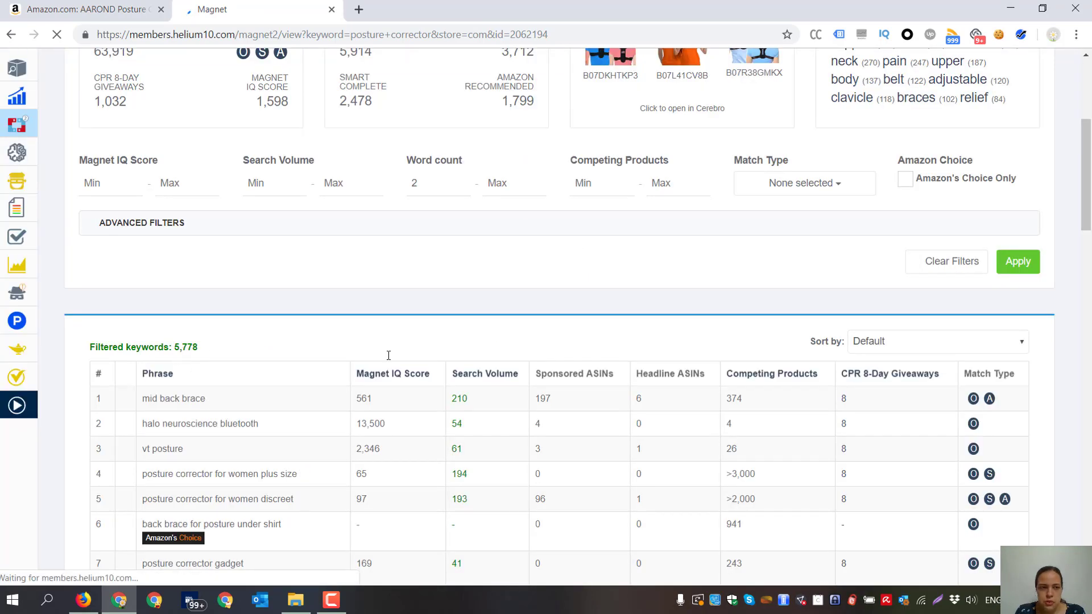
pyautogui.scroll(5, 663, 353)
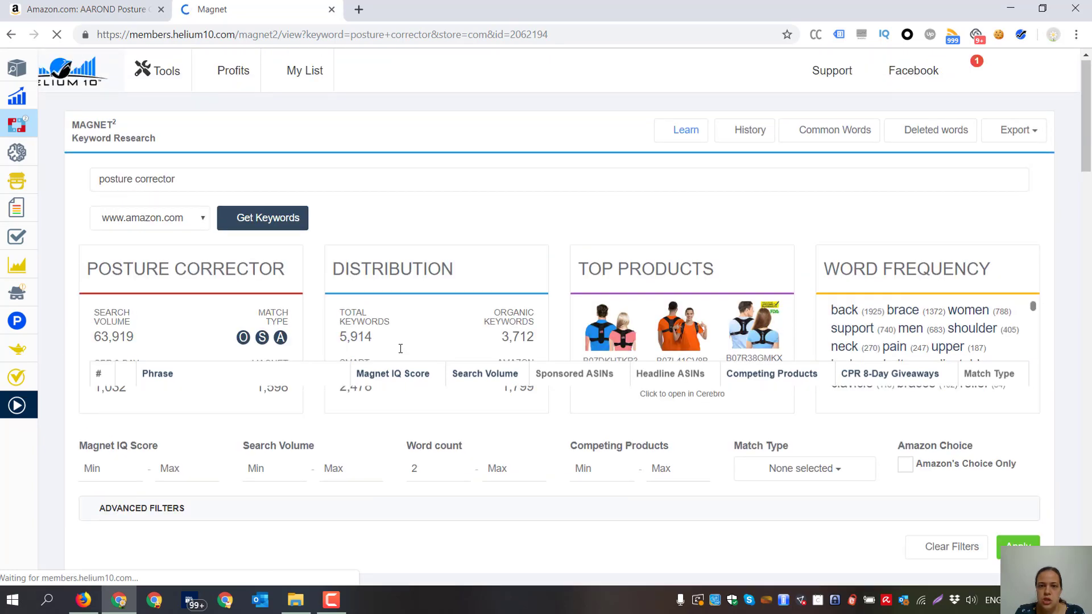
pyautogui.scroll(-3, 364, 301)
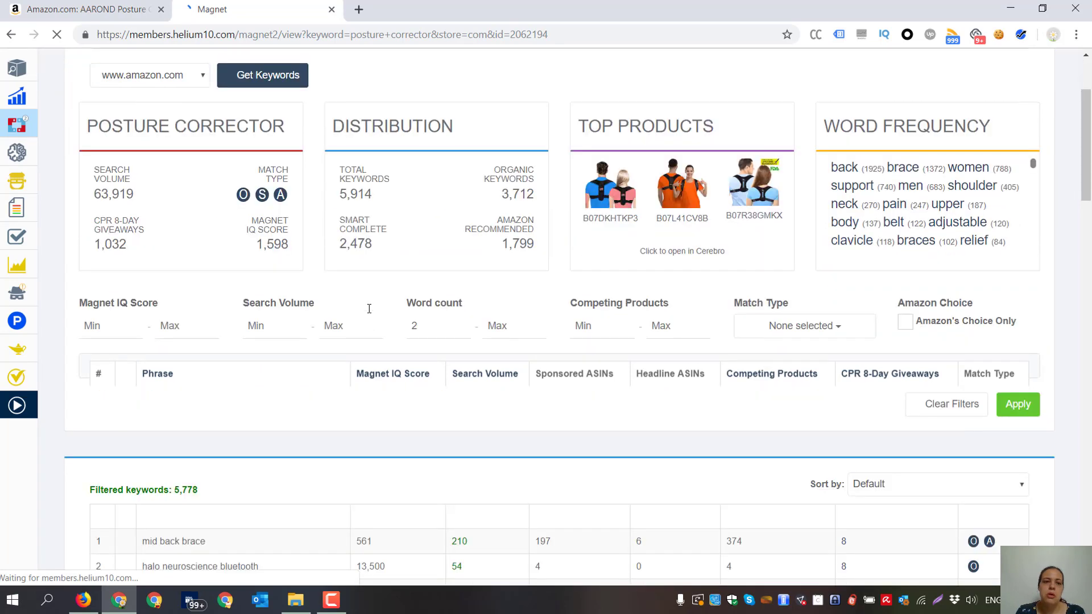
pyautogui.scroll(-5, 383, 298)
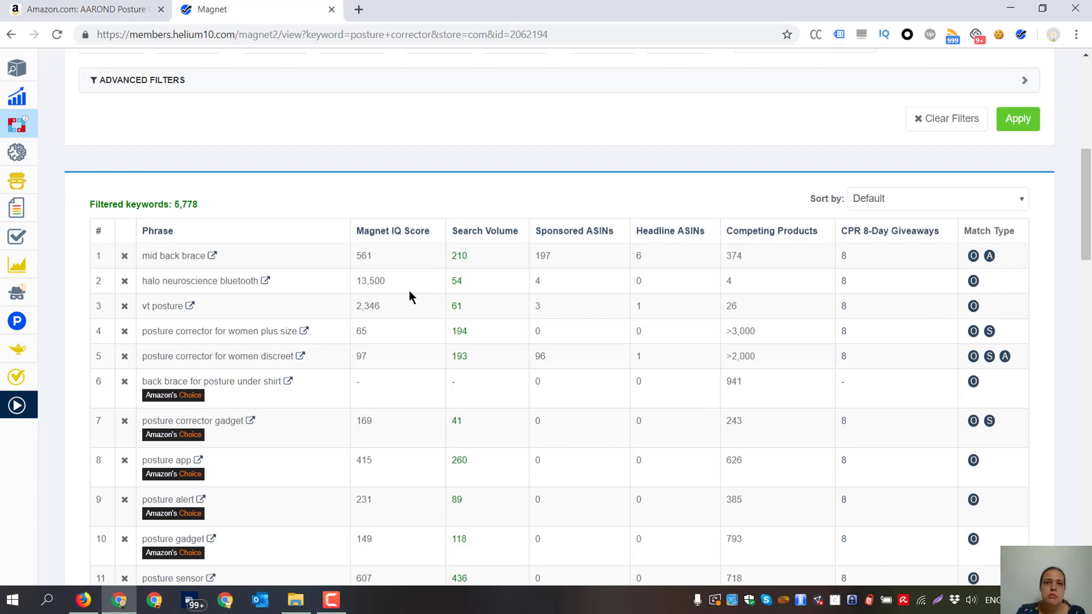
pyautogui.scroll(3, 307, 256)
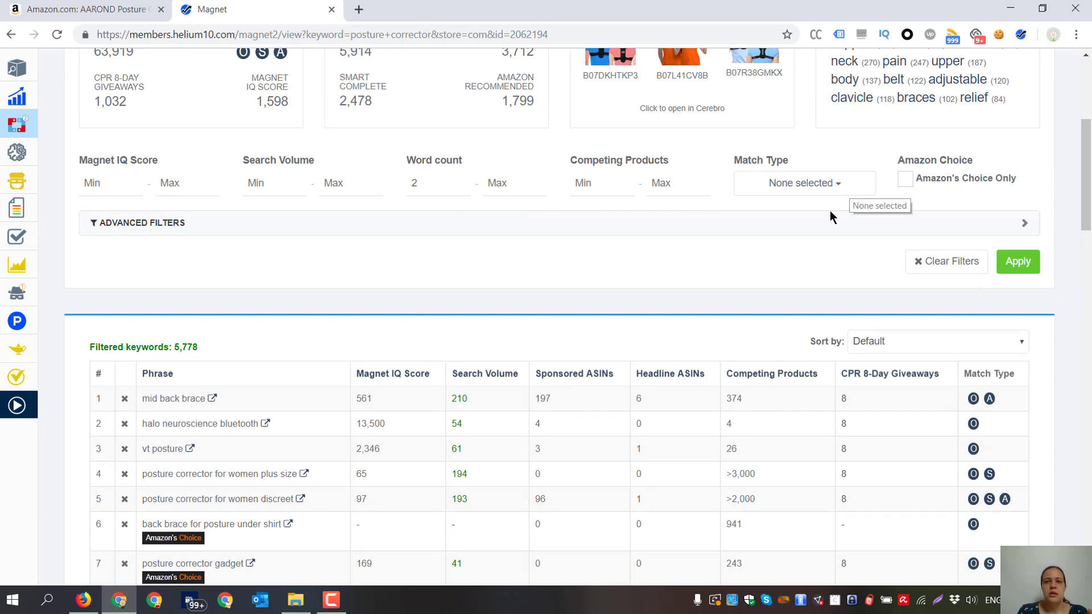
pyautogui.scroll(5, 681, 336)
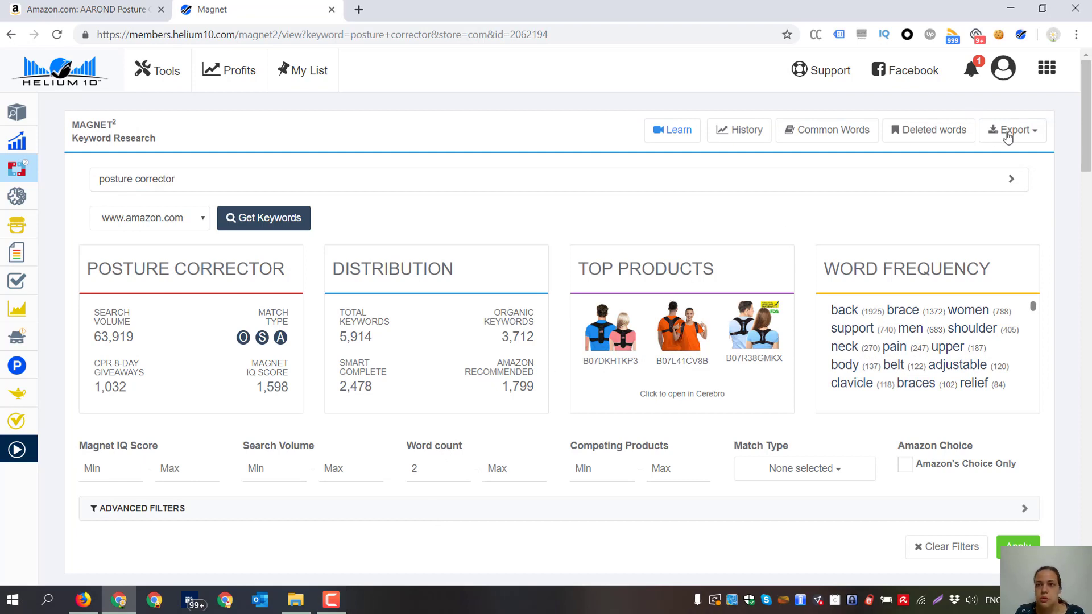
pyautogui.click(1040, 135)
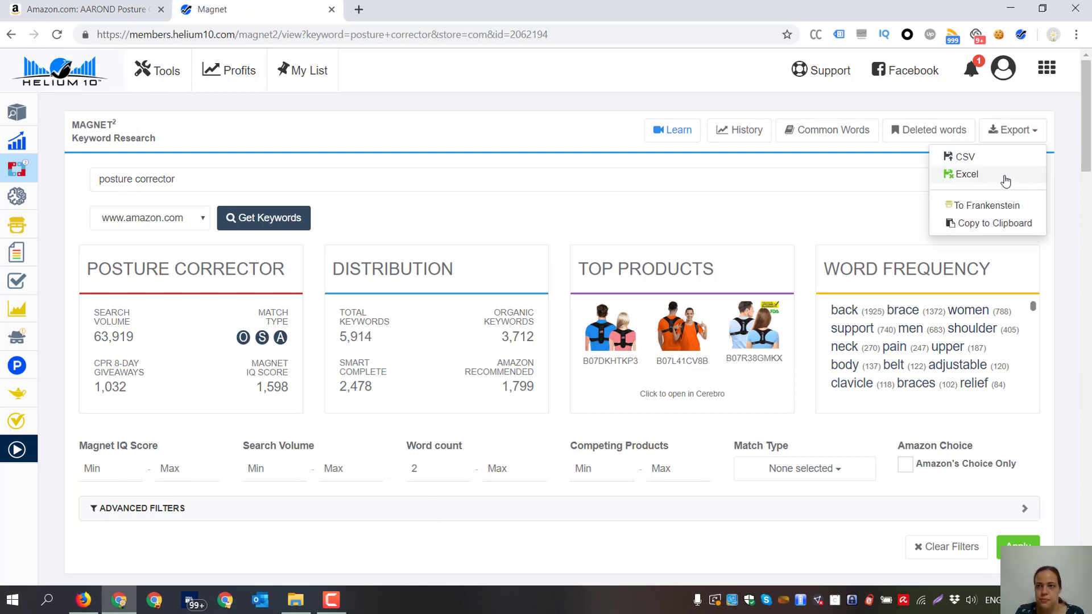
pyautogui.click(1002, 181)
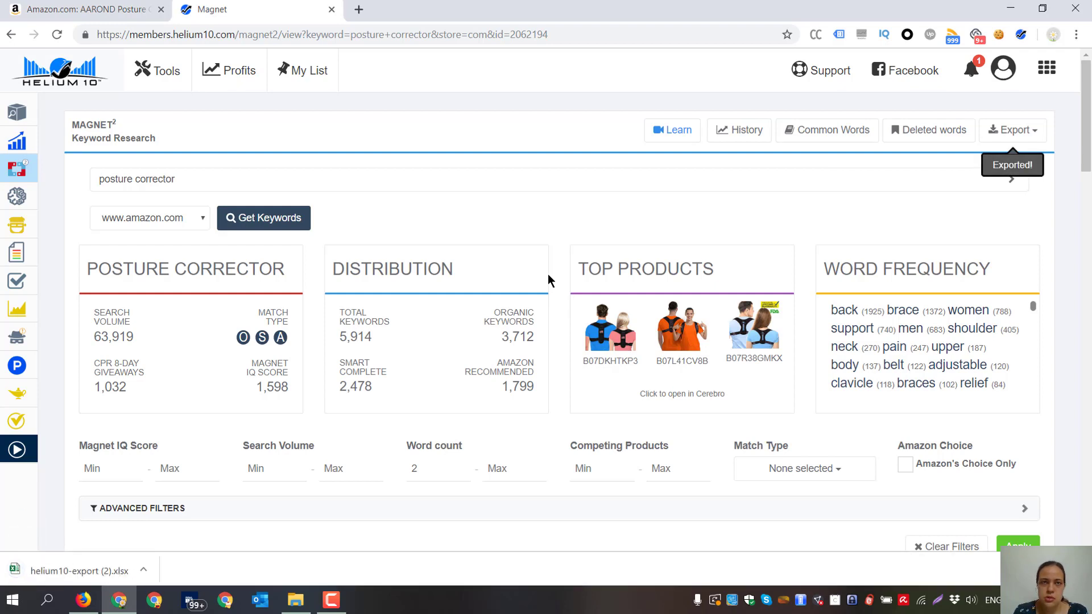
# Open the exported helium10-export (2).xlsx in Excel for editing and add filters to the header row.
pyautogui.click(117, 572)
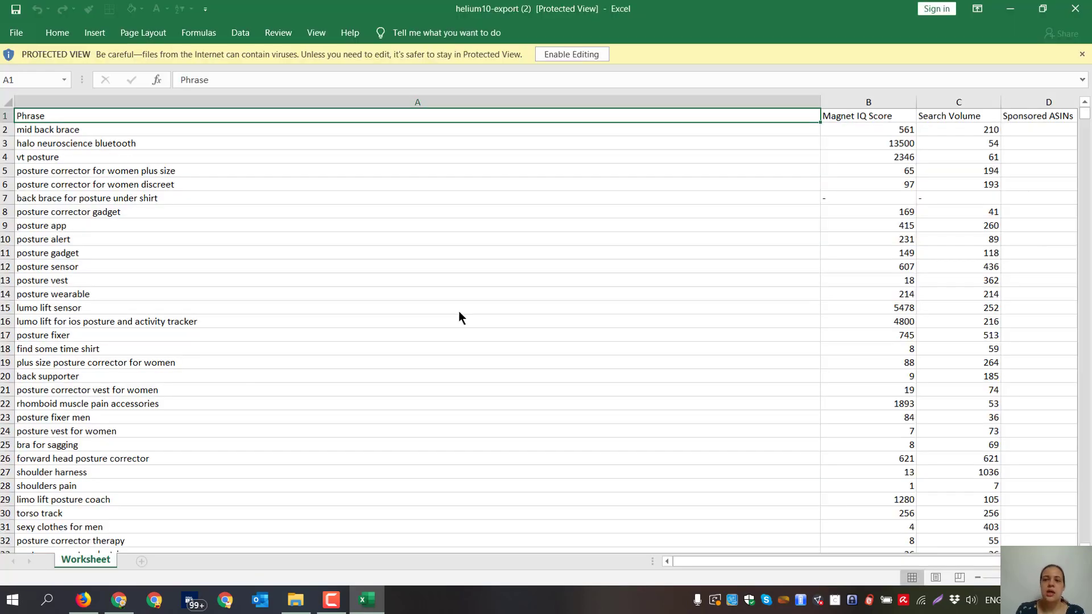
pyautogui.click(556, 53)
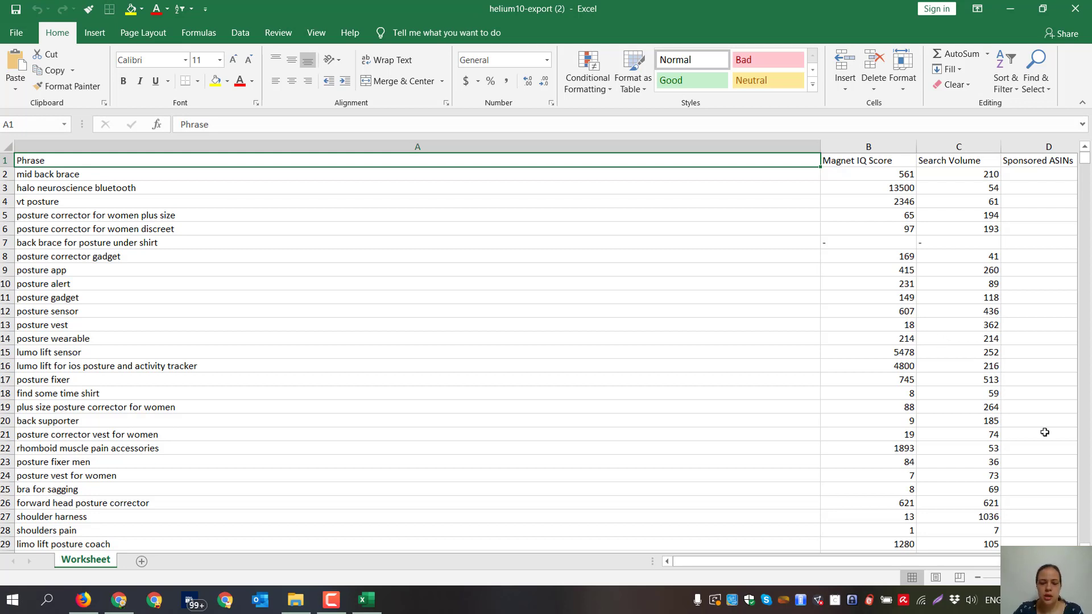
pyautogui.hotkey('ctrl', 'shift', 'l')
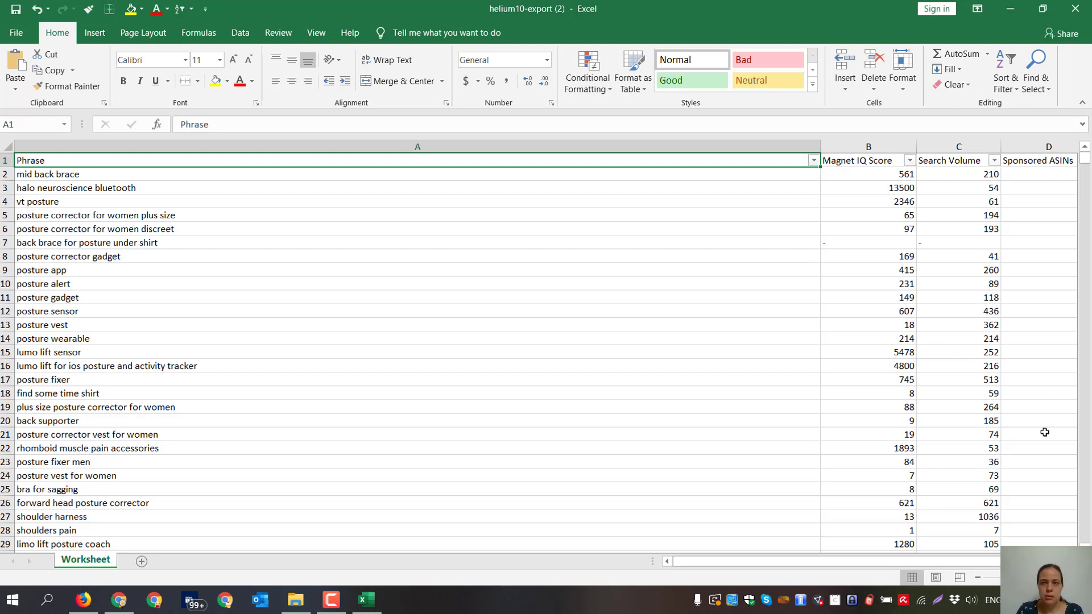
pyautogui.click(995, 161)
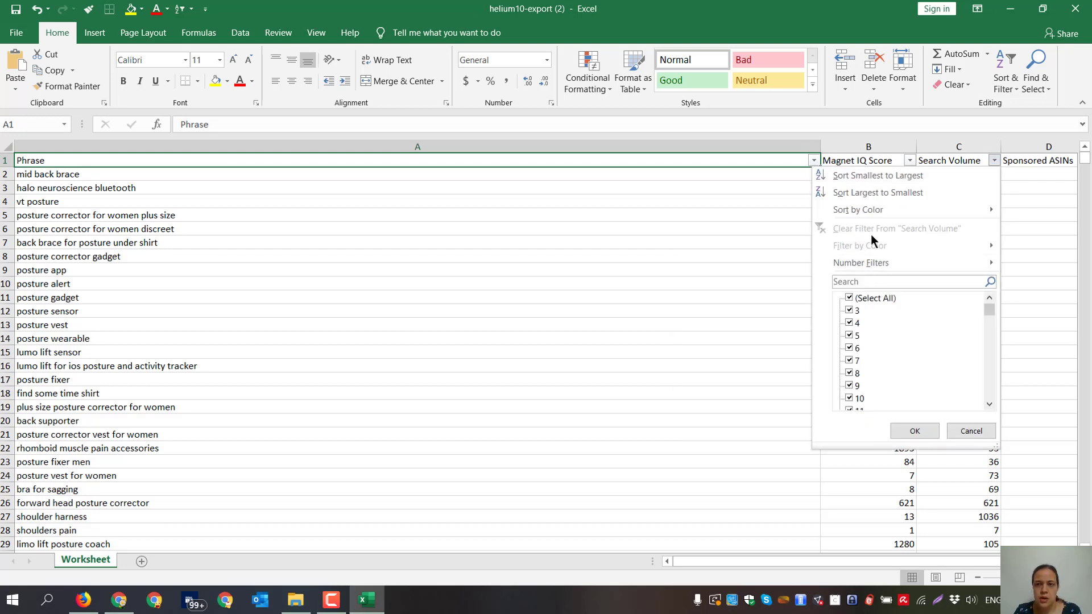
pyautogui.moveTo(869, 267)
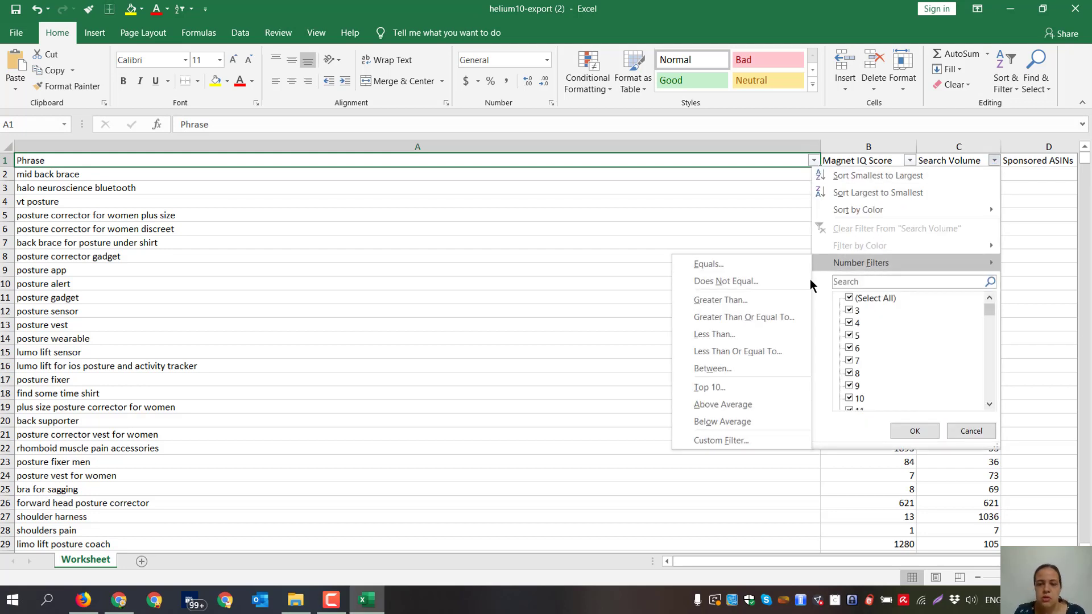
pyautogui.click(266, 324)
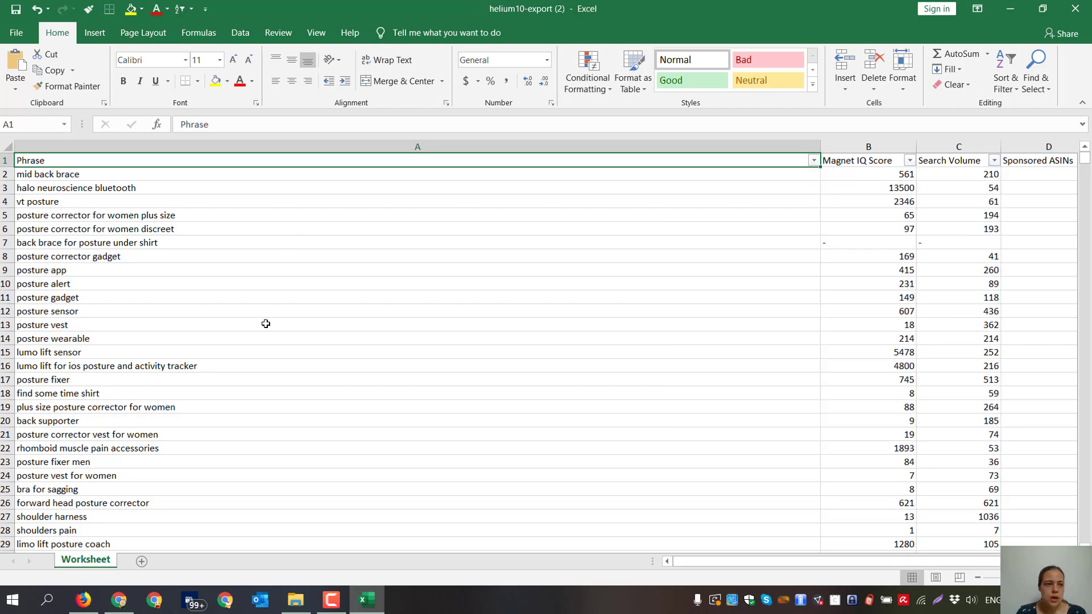
pyautogui.scroll(-10, 306, 364)
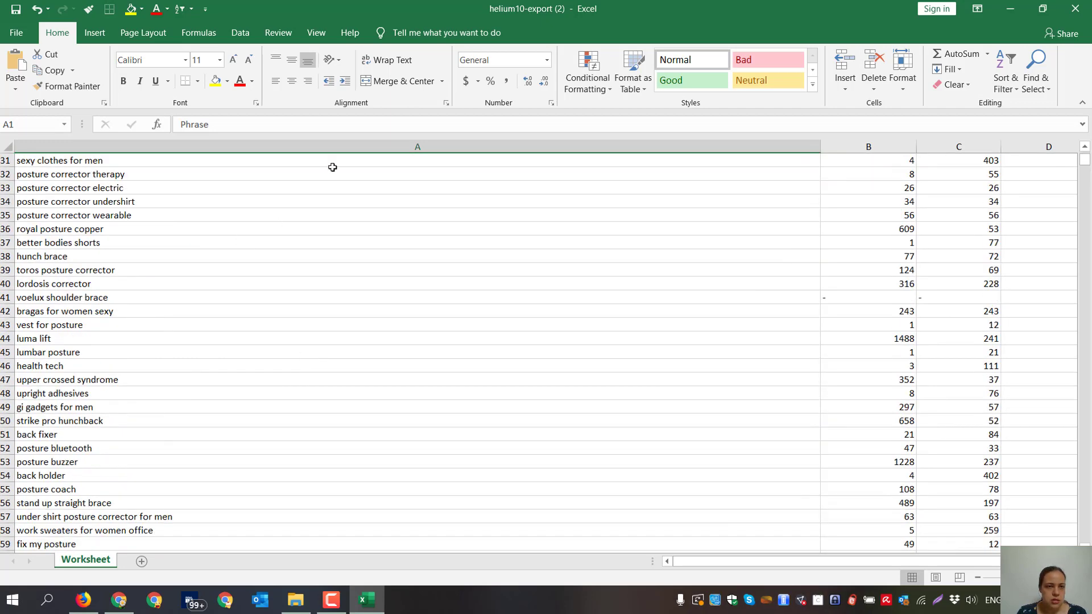
pyautogui.click(341, 143)
pyautogui.click(402, 310)
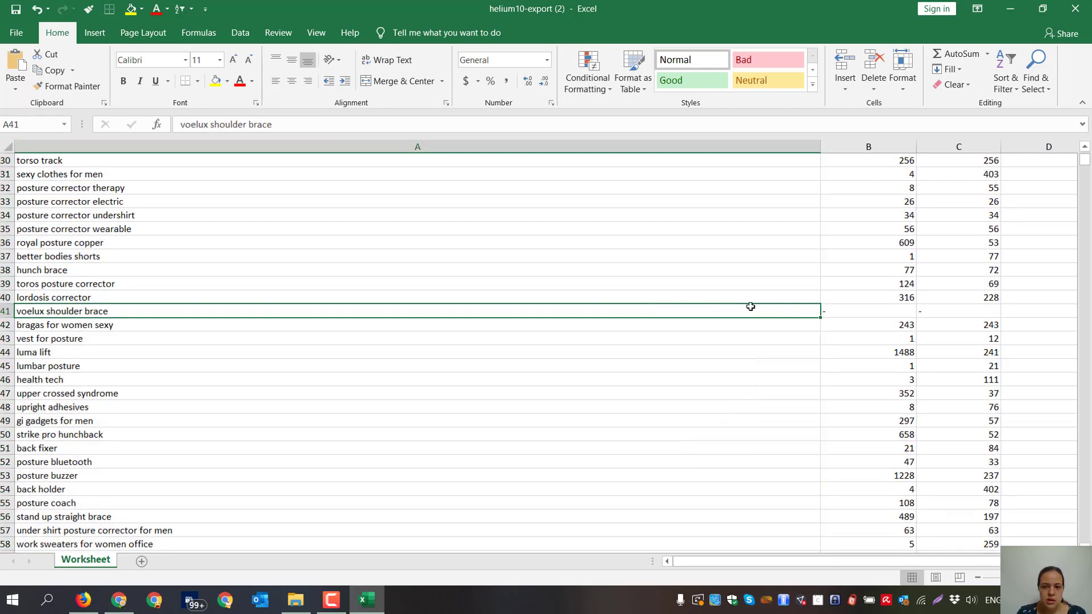
pyautogui.scroll(10, 801, 231)
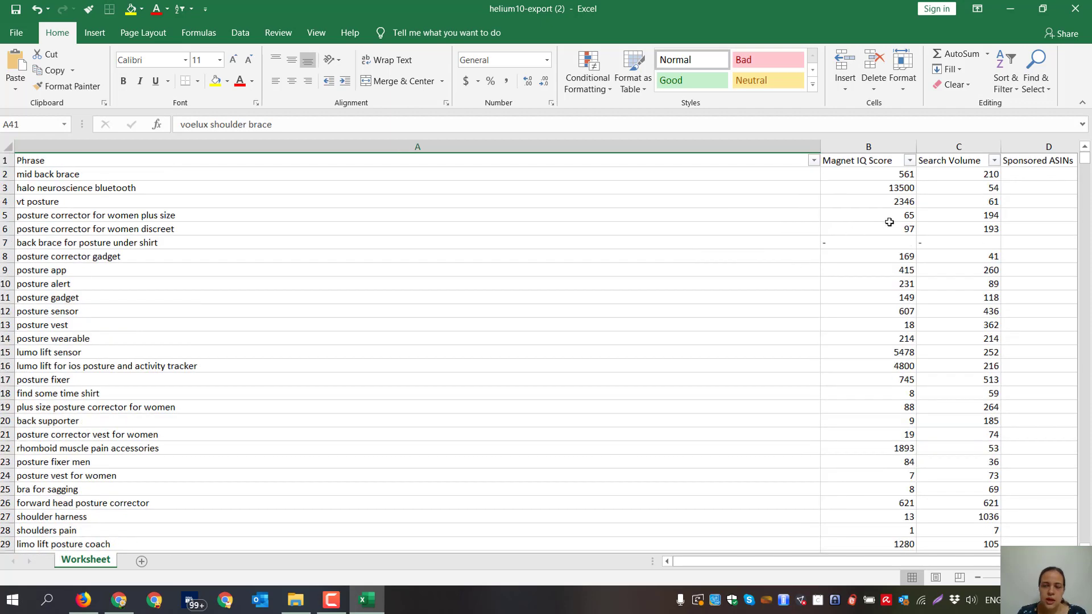
pyautogui.click(922, 214)
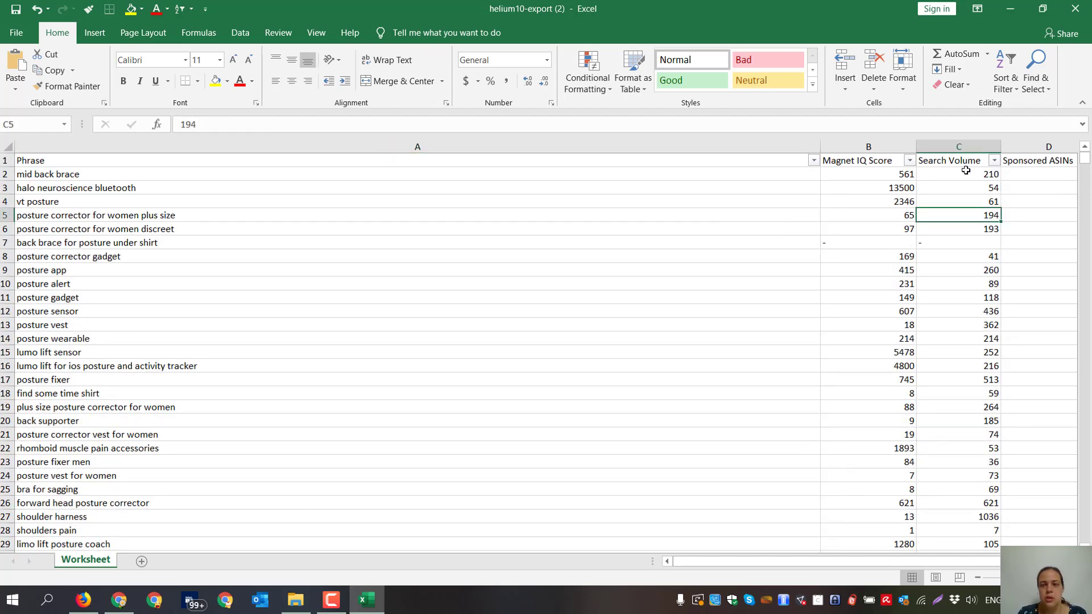
# Sort the worksheet by Search Volume from largest to smallest, expanding the selection to the adjacent columns.
pyautogui.click(967, 146)
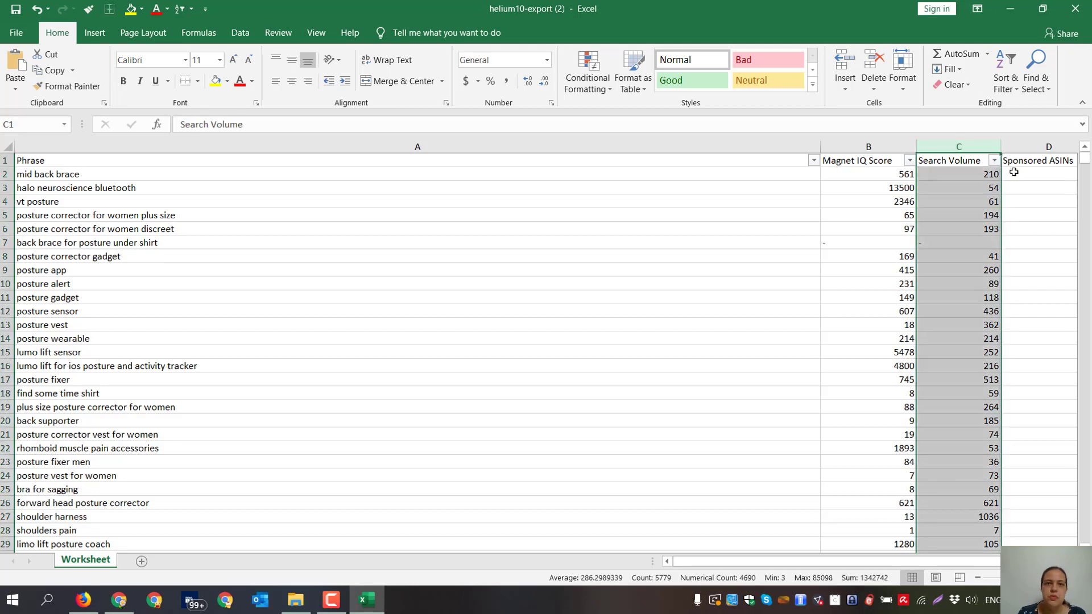
pyautogui.click(1002, 81)
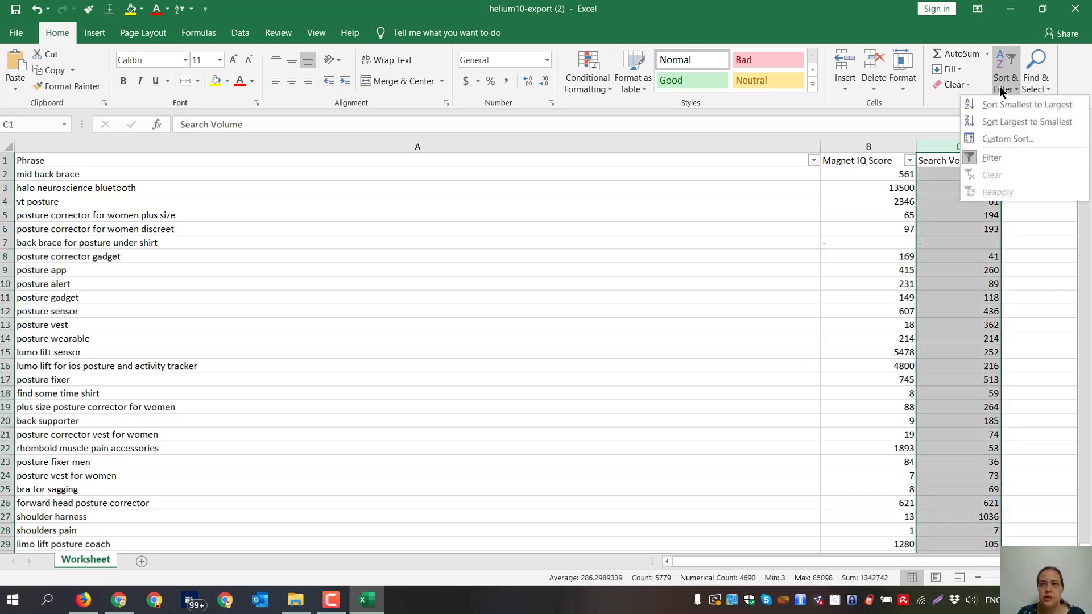
pyautogui.click(993, 121)
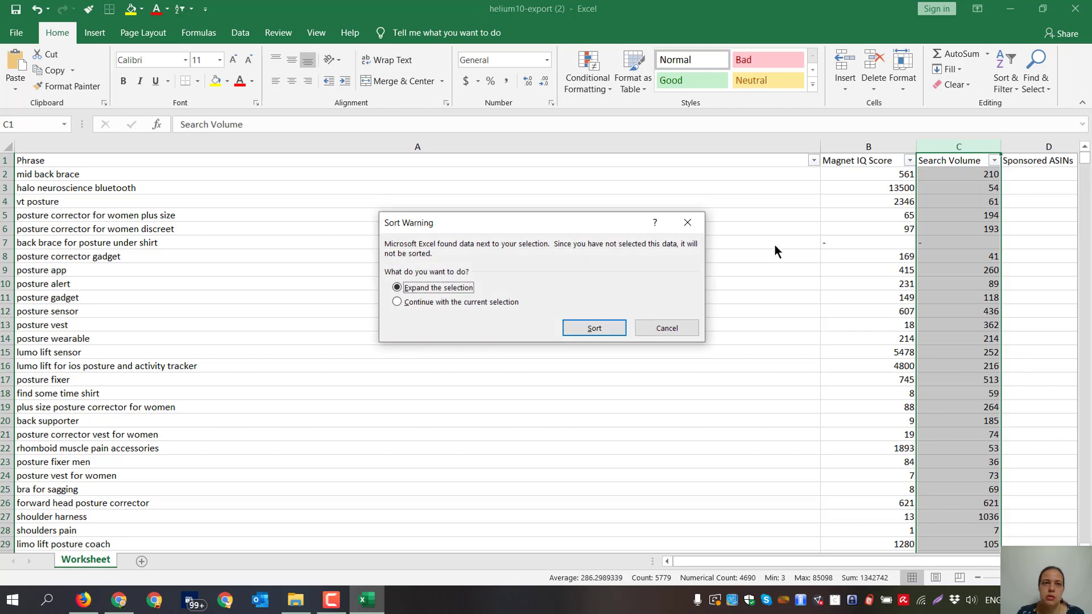
pyautogui.click(595, 330)
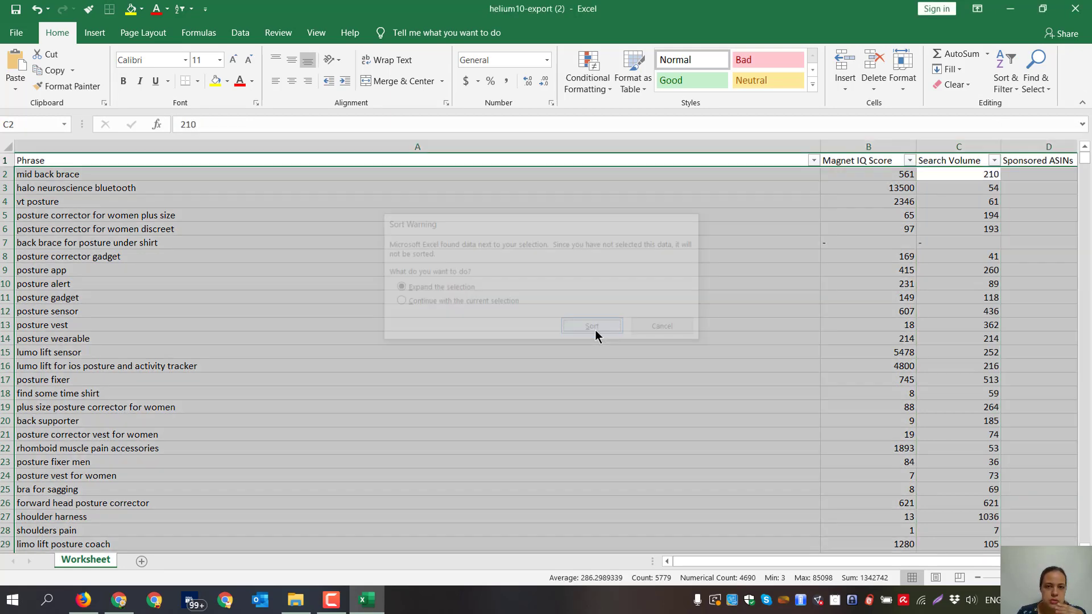
# Try sorting the Search Volume column from largest to smallest again using its header filter.
pyautogui.click(942, 202)
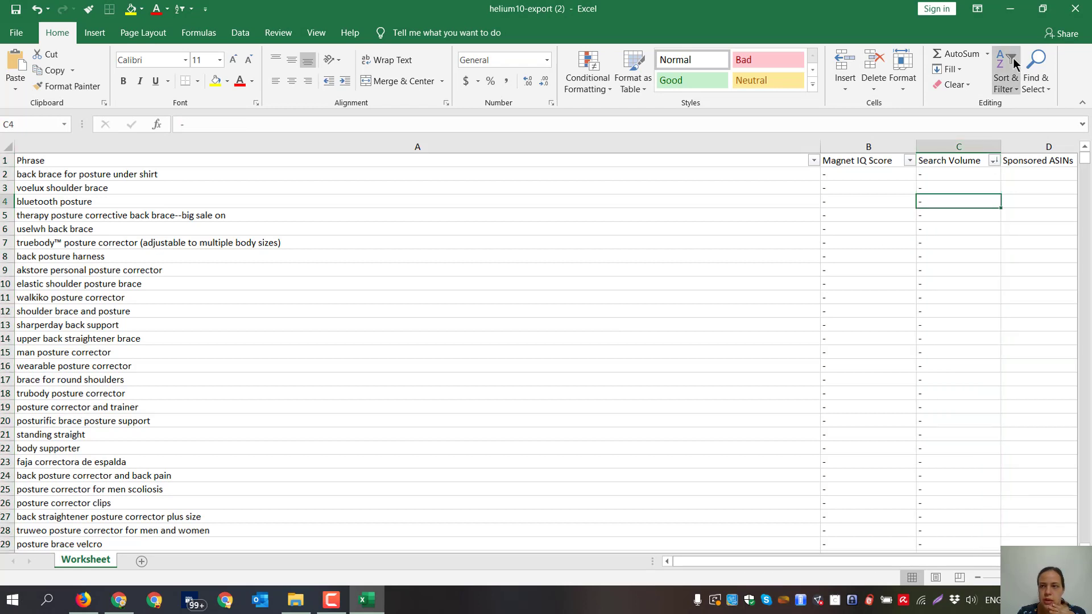
pyautogui.click(1005, 74)
pyautogui.click(941, 207)
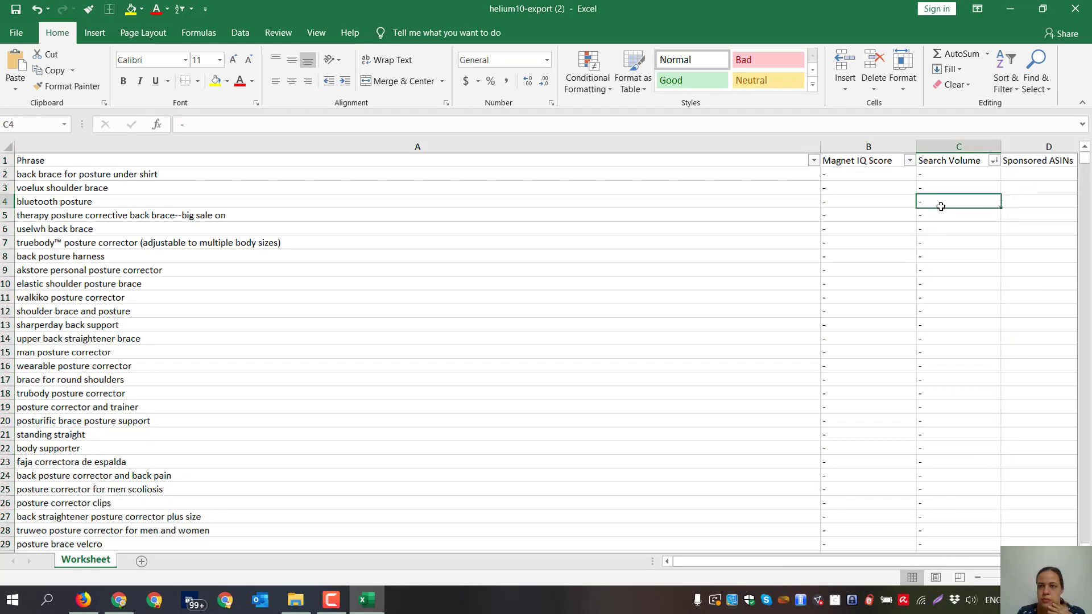
pyautogui.click(994, 162)
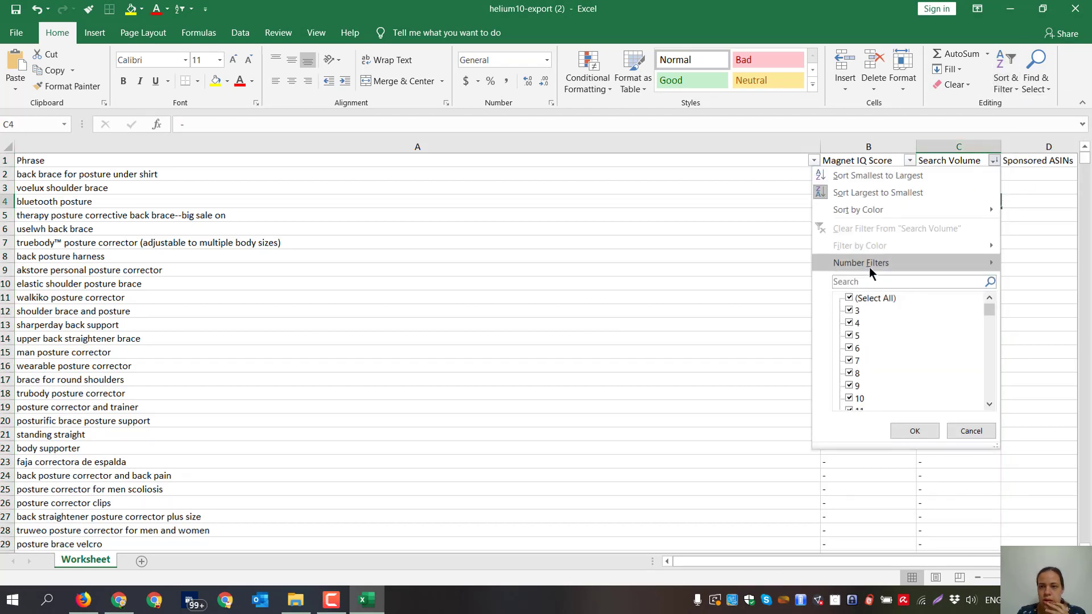
pyautogui.moveTo(873, 263)
pyautogui.click(889, 194)
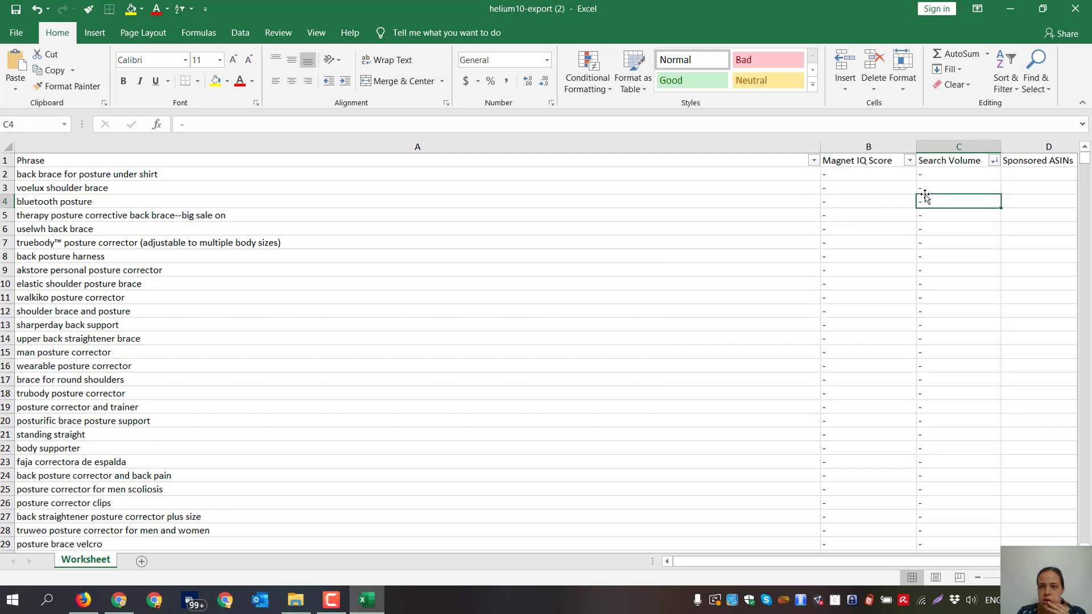
pyautogui.click(825, 256)
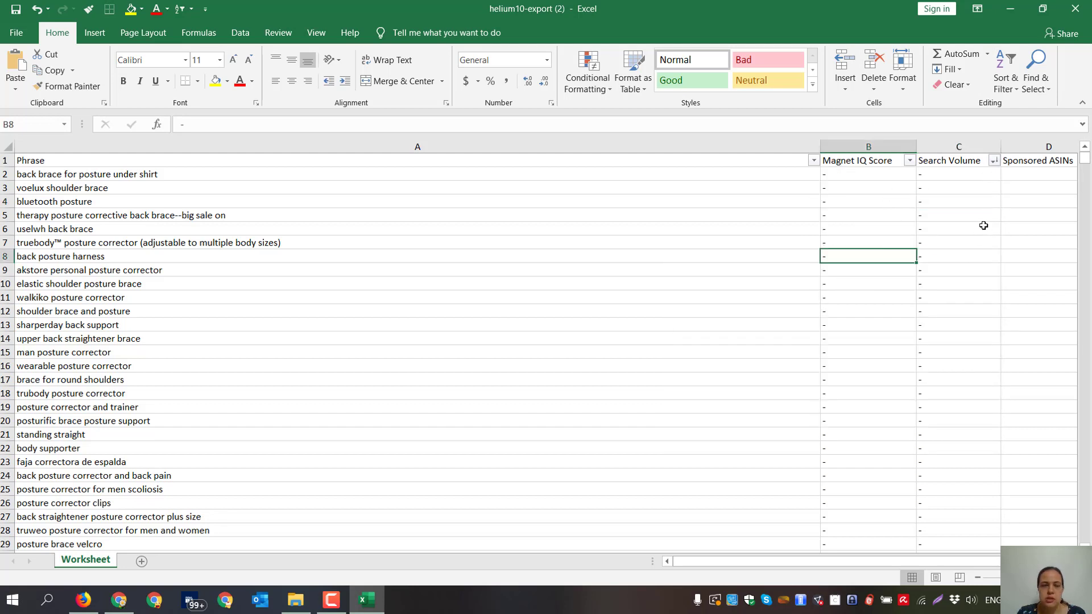
# Filter the Search Volume column to show only the rows containing "-".
pyautogui.click(994, 161)
pyautogui.click(856, 299)
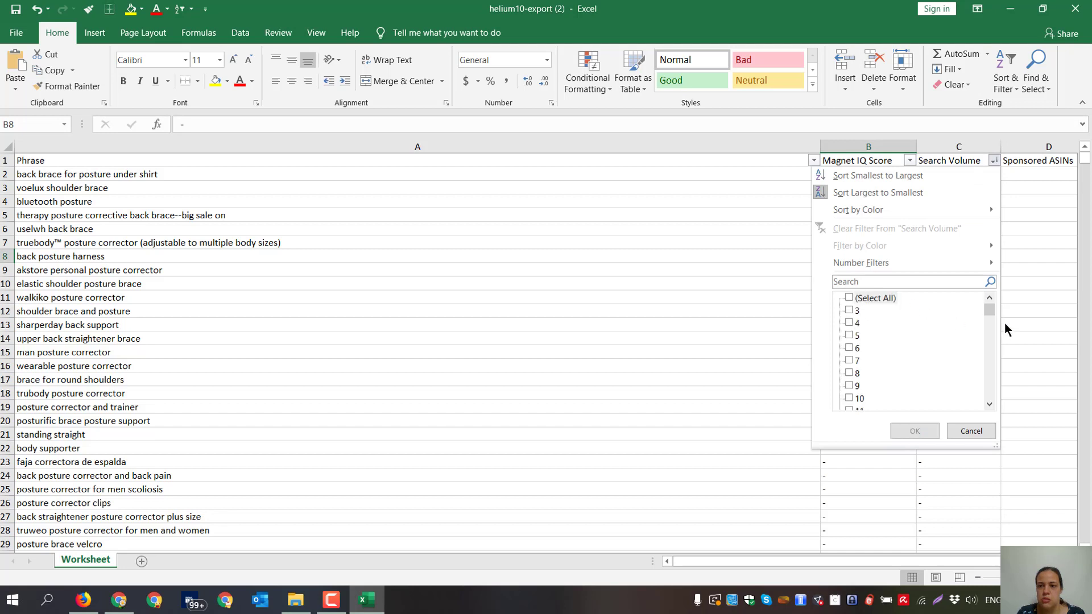
pyautogui.moveTo(990, 308); pyautogui.dragTo(990, 392)
pyautogui.click(850, 398)
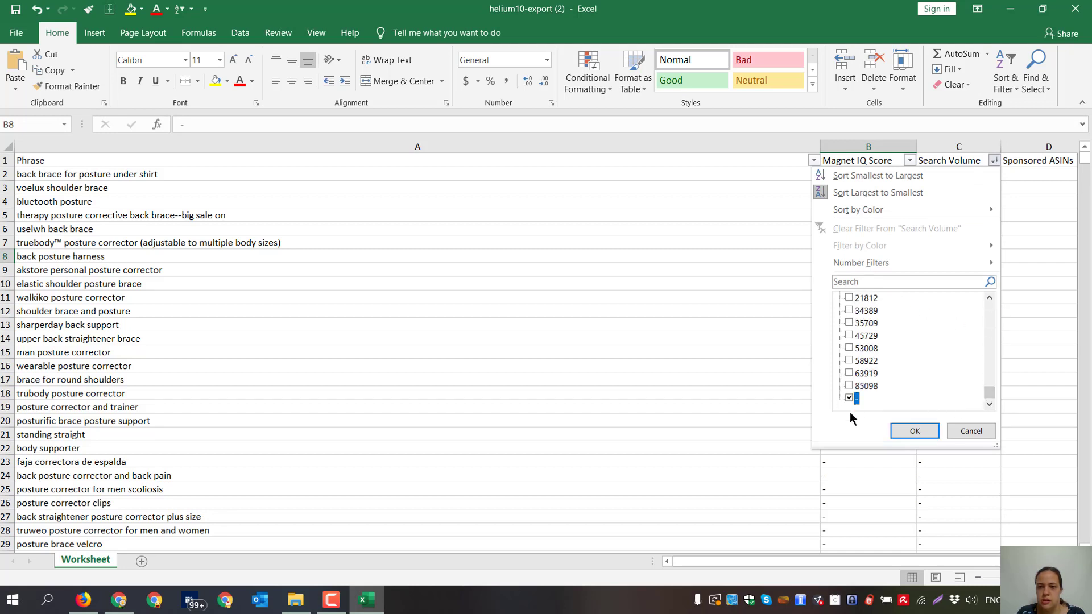
pyautogui.click(915, 431)
pyautogui.click(378, 244)
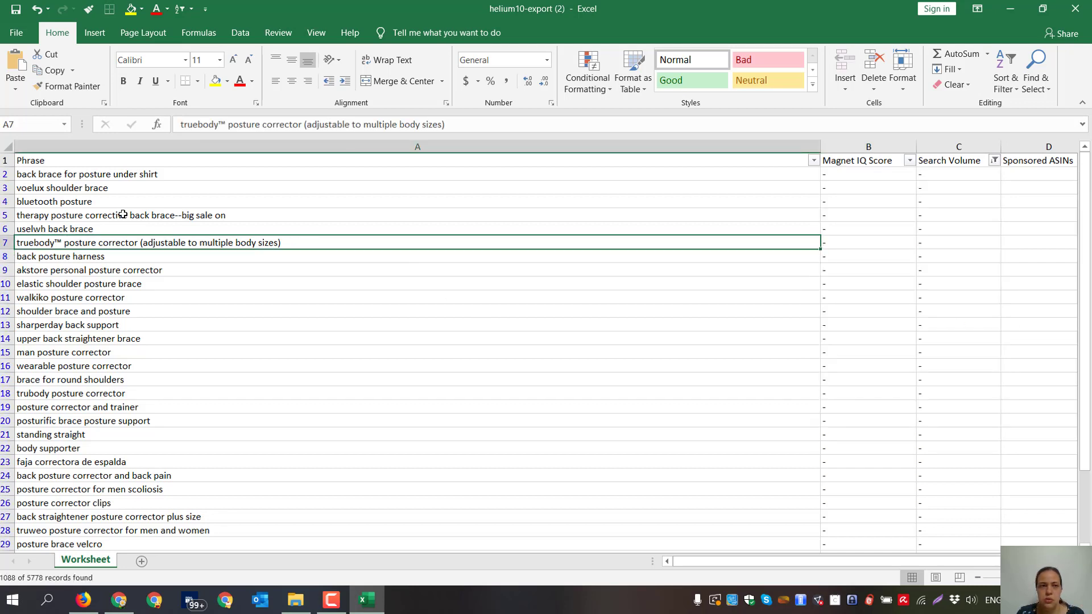
# Delete all filtered keyword rows below the header whose search volume is "-", and remove the header filters.
pyautogui.click(4, 176)
pyautogui.hotkey('ctrl', 'shift', 'Down')
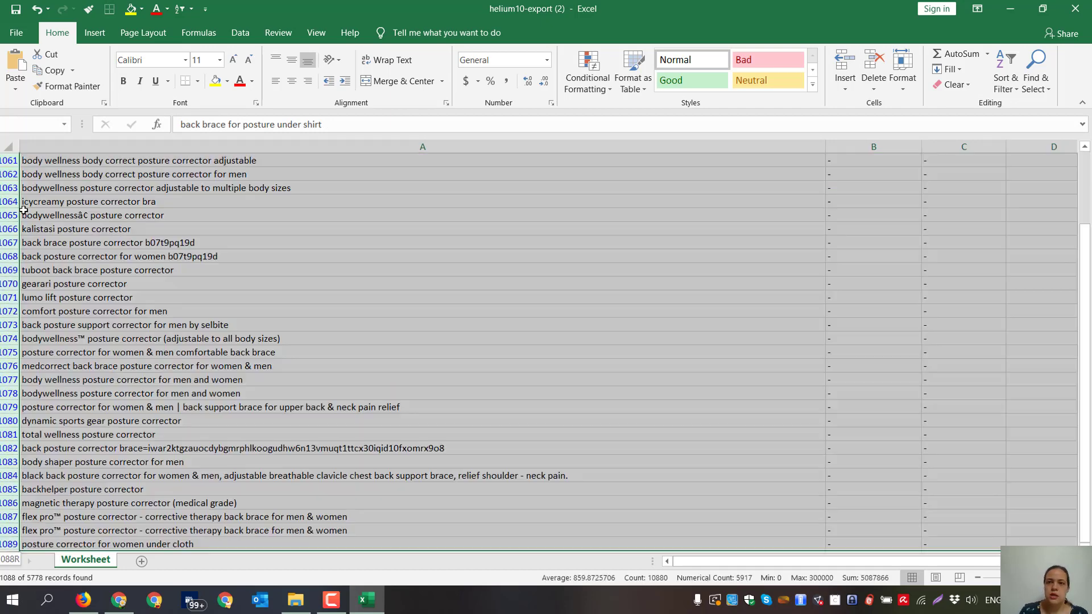
pyautogui.rightClick(206, 213)
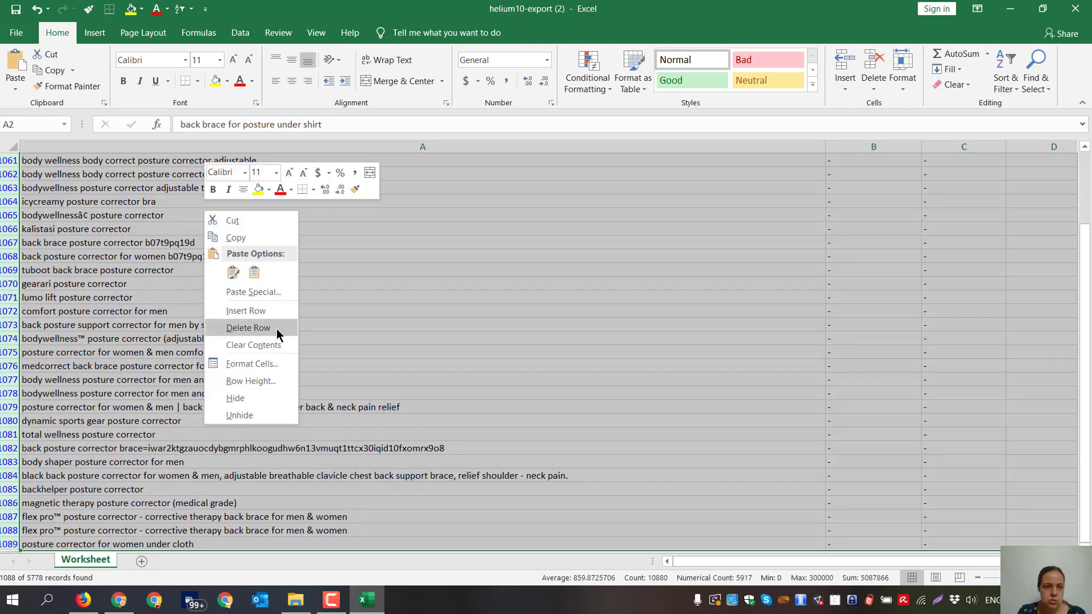
pyautogui.click(248, 328)
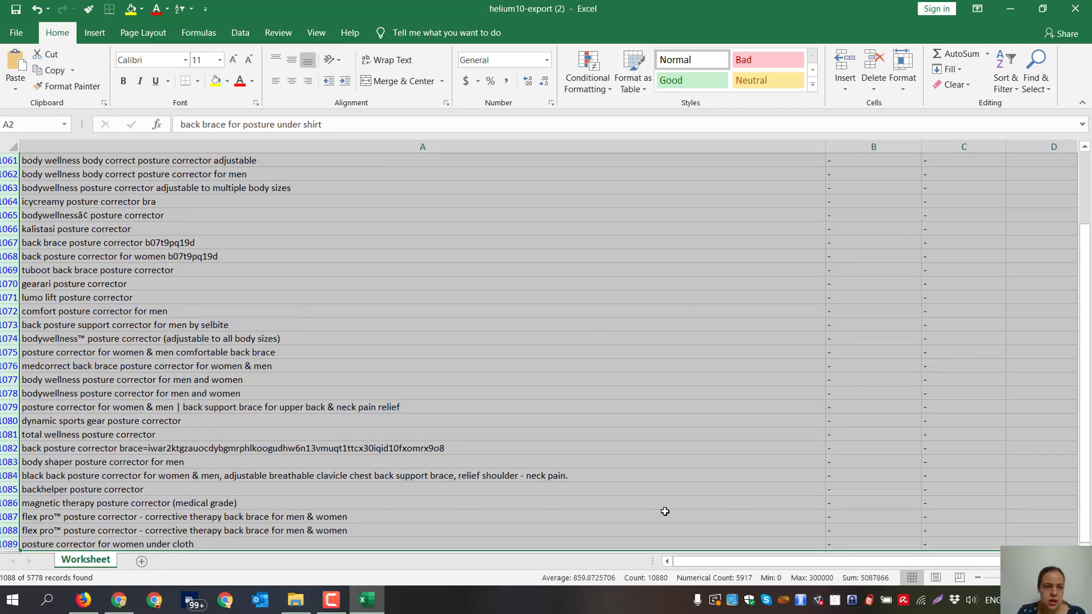
pyautogui.click(569, 369)
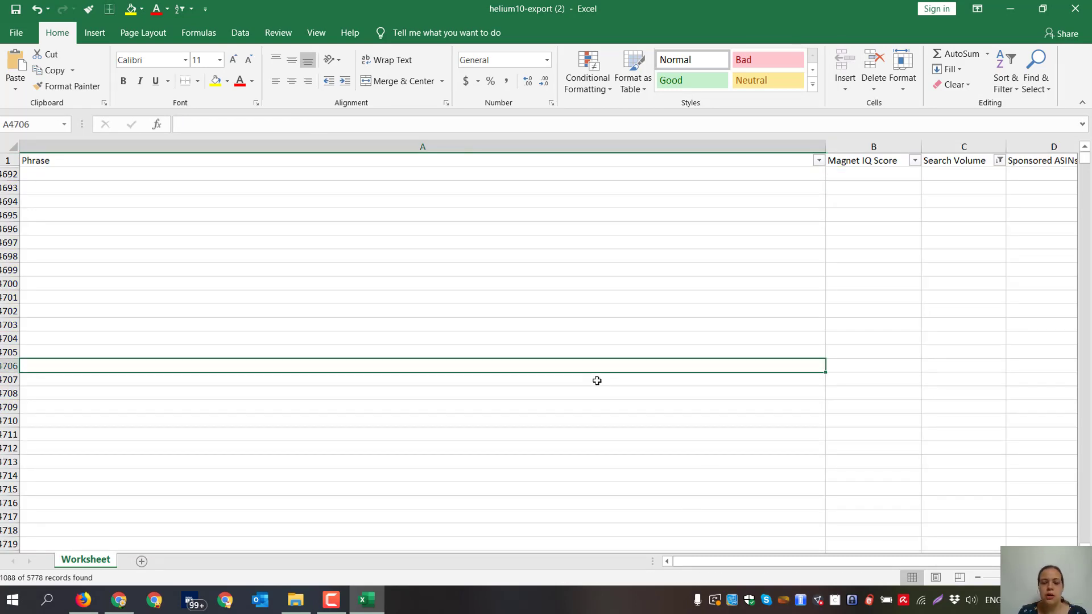
pyautogui.hotkey('ctrl', 'shift', 'l')
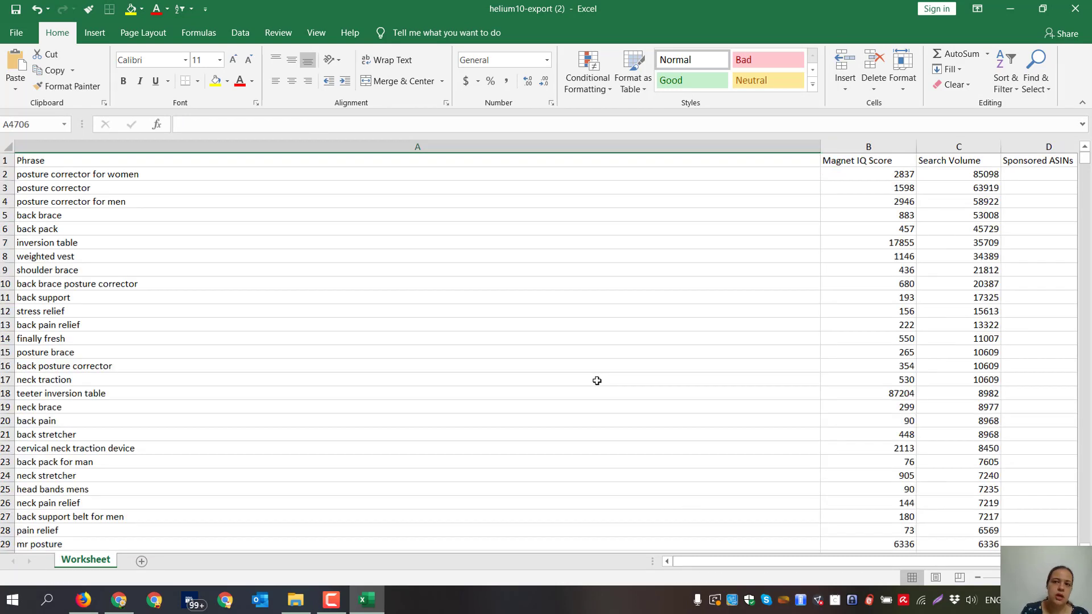
# Sort the worksheet by the whole Search Volume column from largest to smallest, expanding the selection to the adjacent data.
pyautogui.click(981, 283)
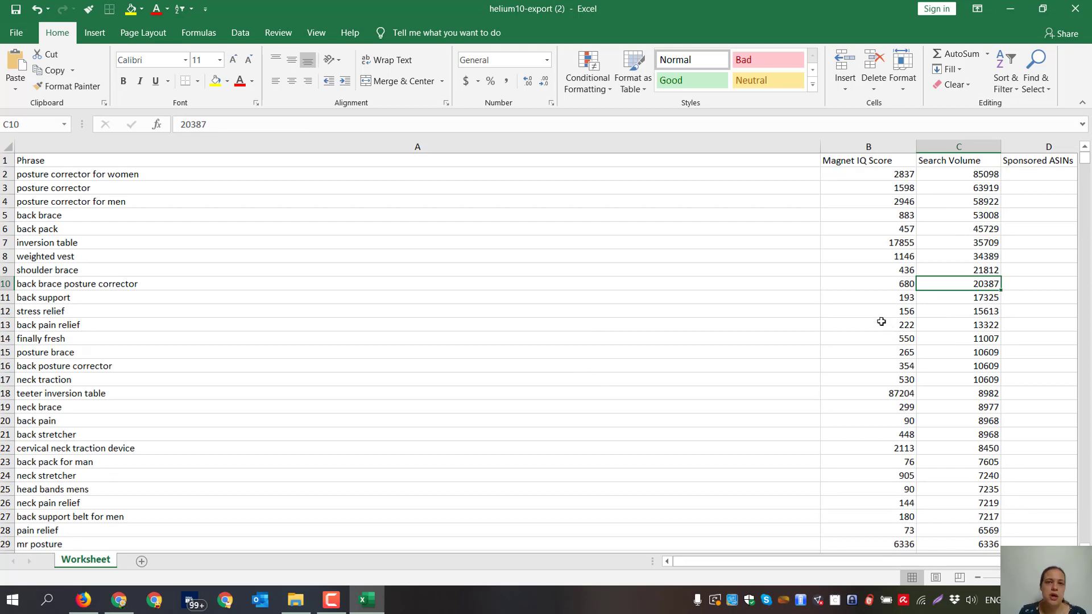
pyautogui.click(961, 147)
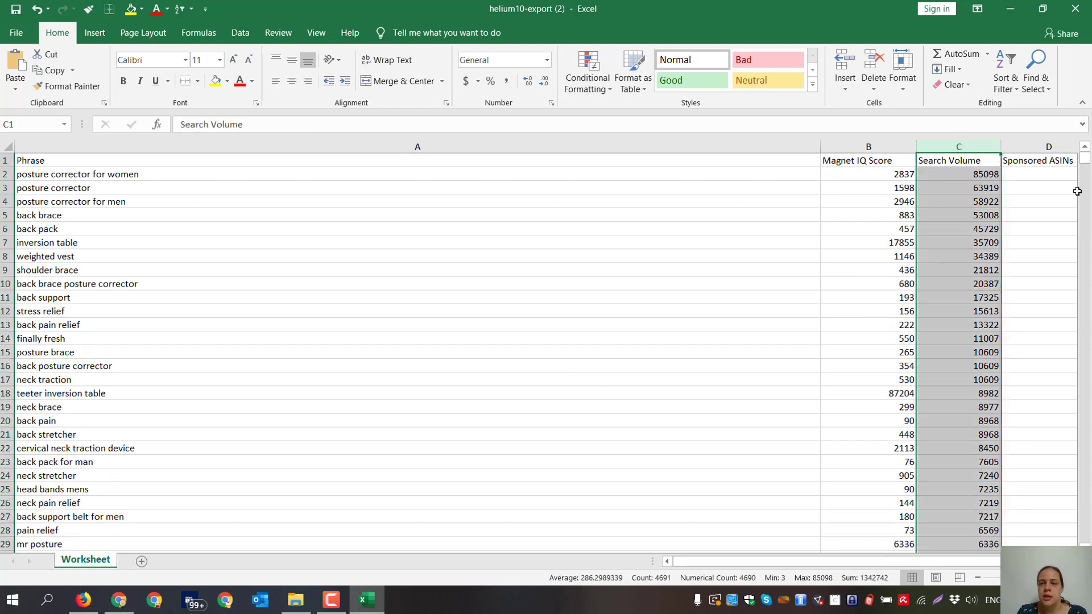
pyautogui.click(1005, 82)
pyautogui.click(1021, 121)
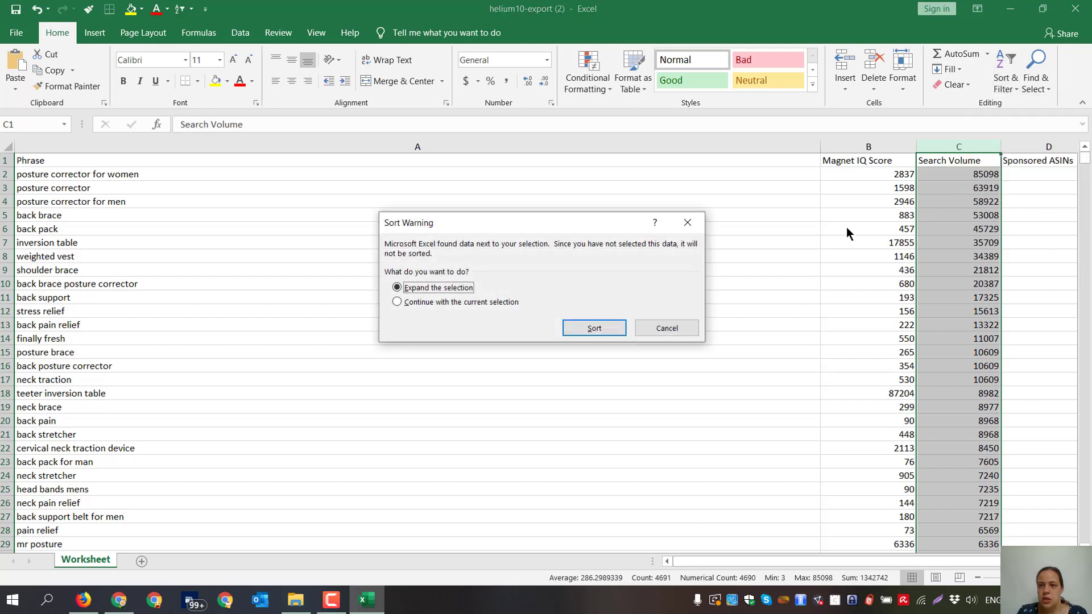
pyautogui.click(577, 333)
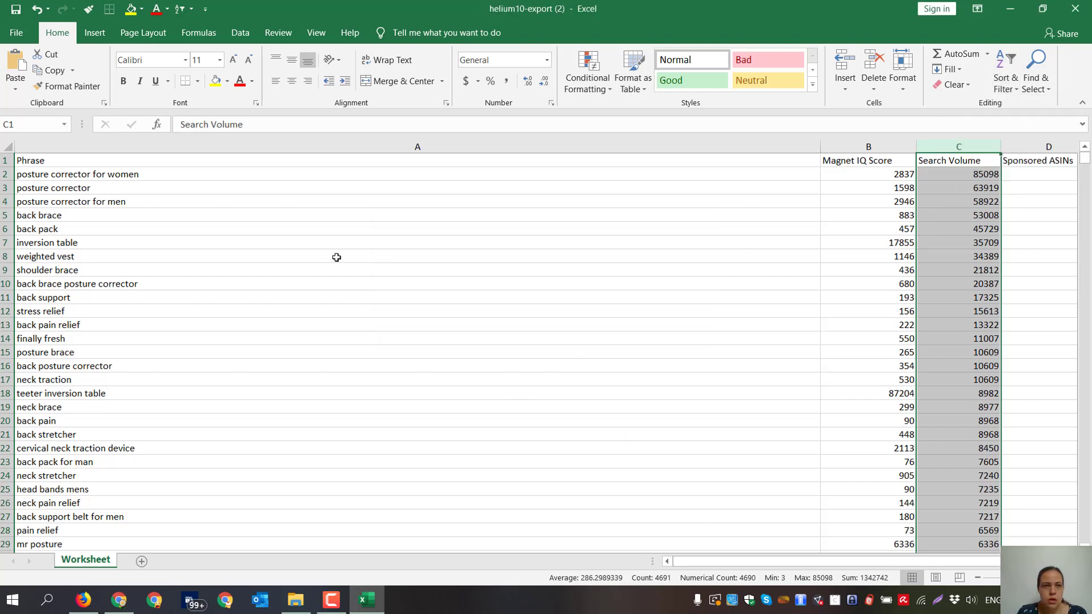
pyautogui.click(339, 228)
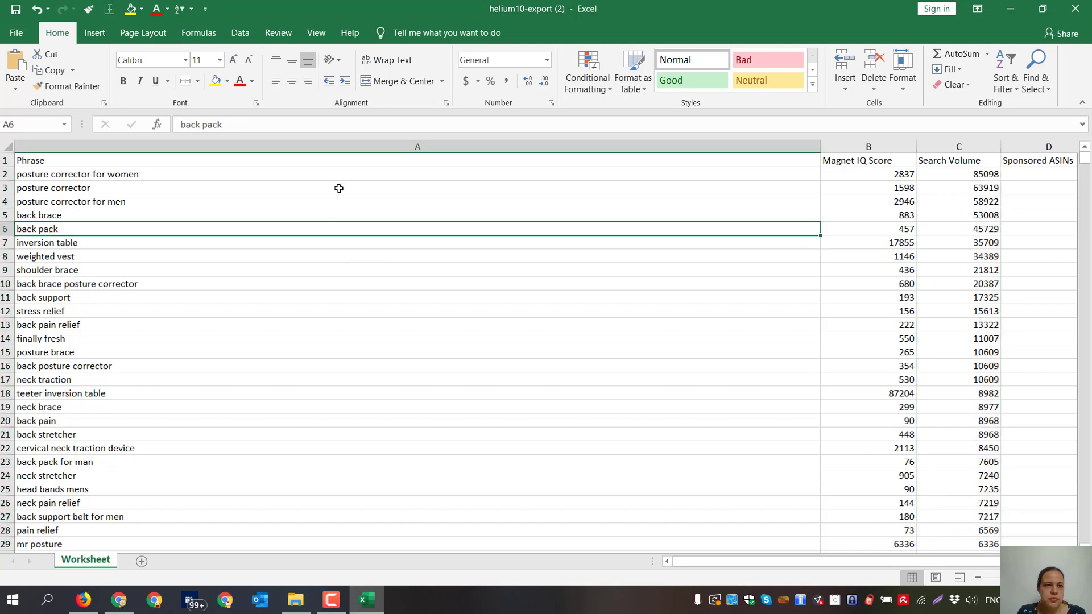
# Examine the highest-volume phrases for relevance to posture correctors and compare their search volumes.
pyautogui.moveTo(97, 179); pyautogui.dragTo(104, 204)
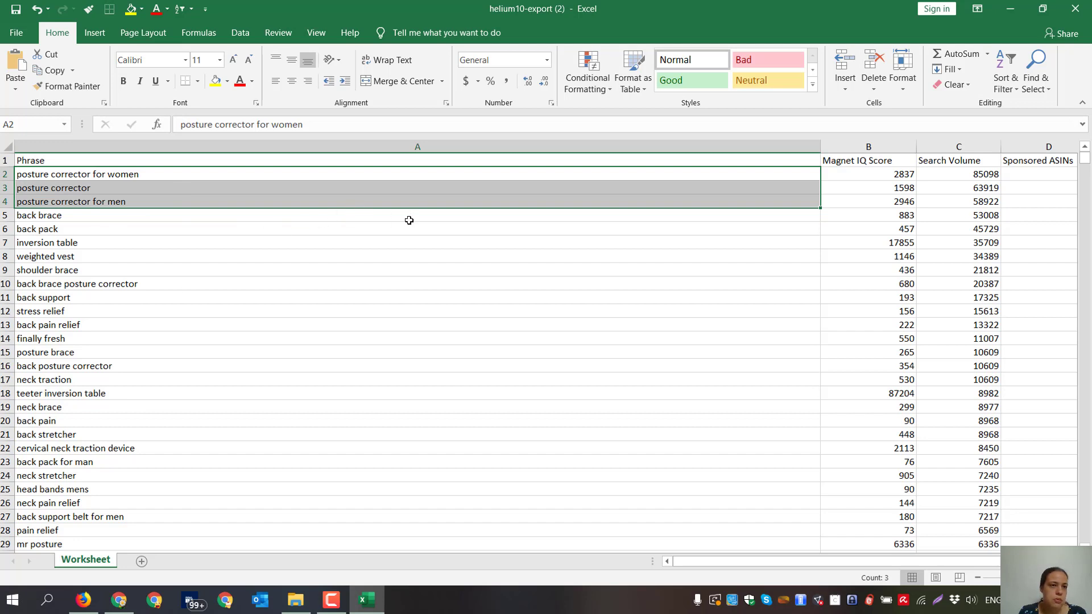
pyautogui.click(157, 229)
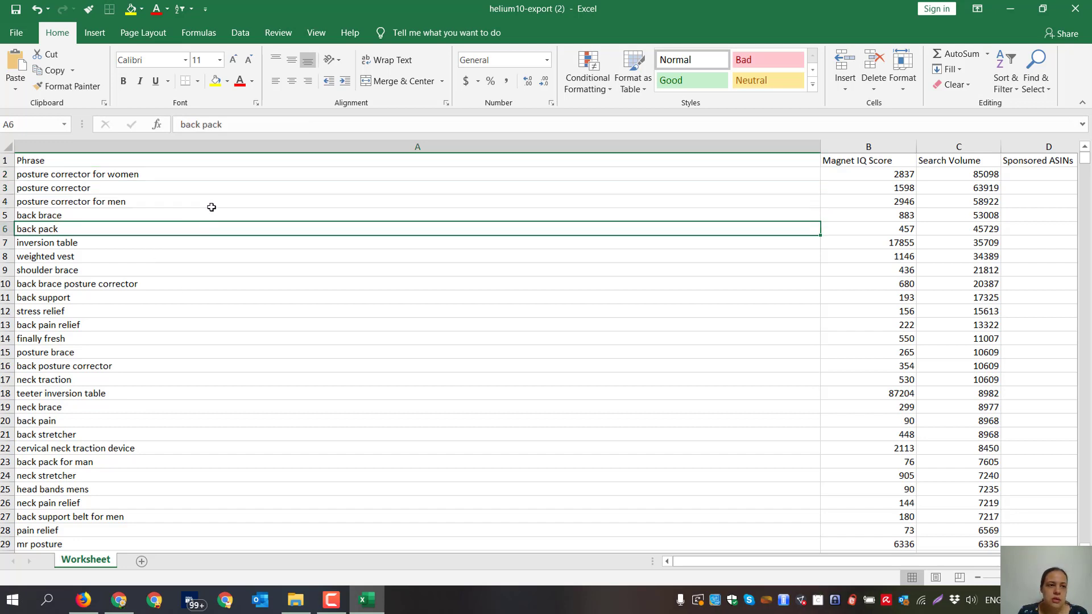
pyautogui.click(172, 256)
pyautogui.click(275, 238)
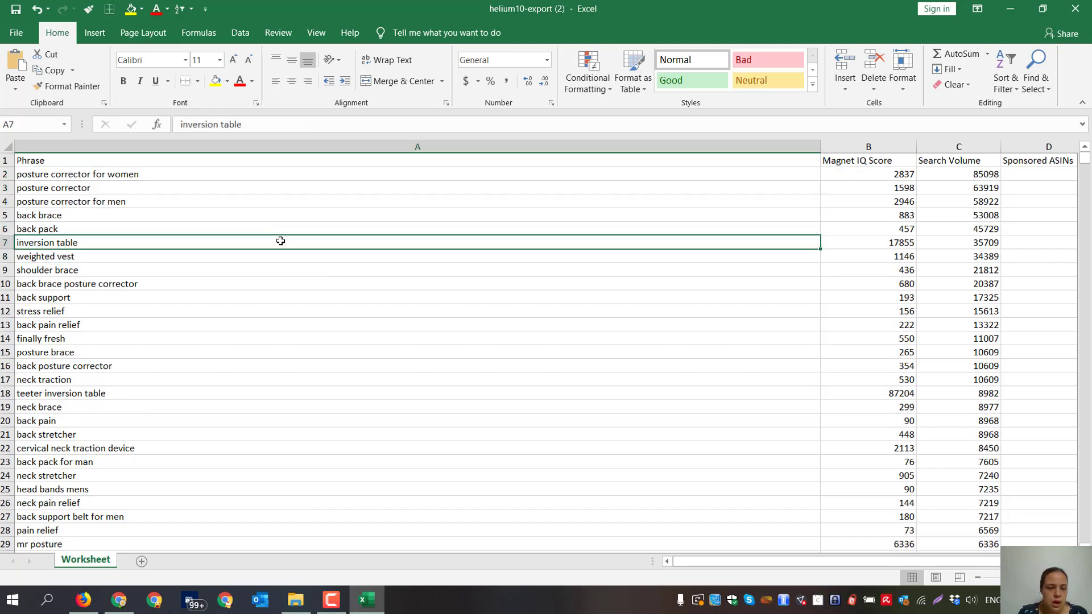
pyautogui.click(105, 217)
pyautogui.click(122, 227)
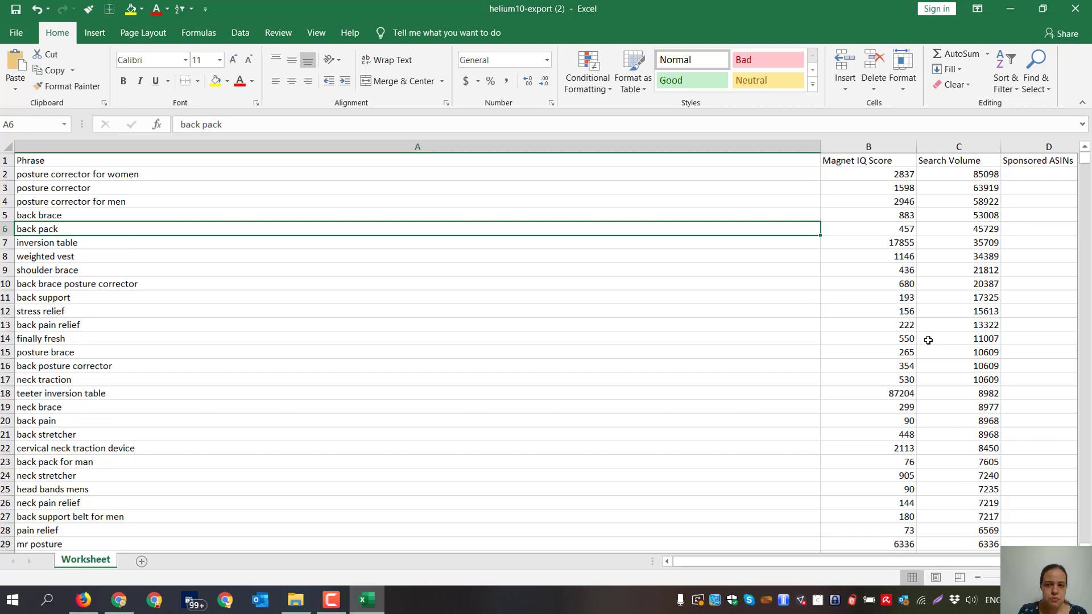
pyautogui.click(957, 185)
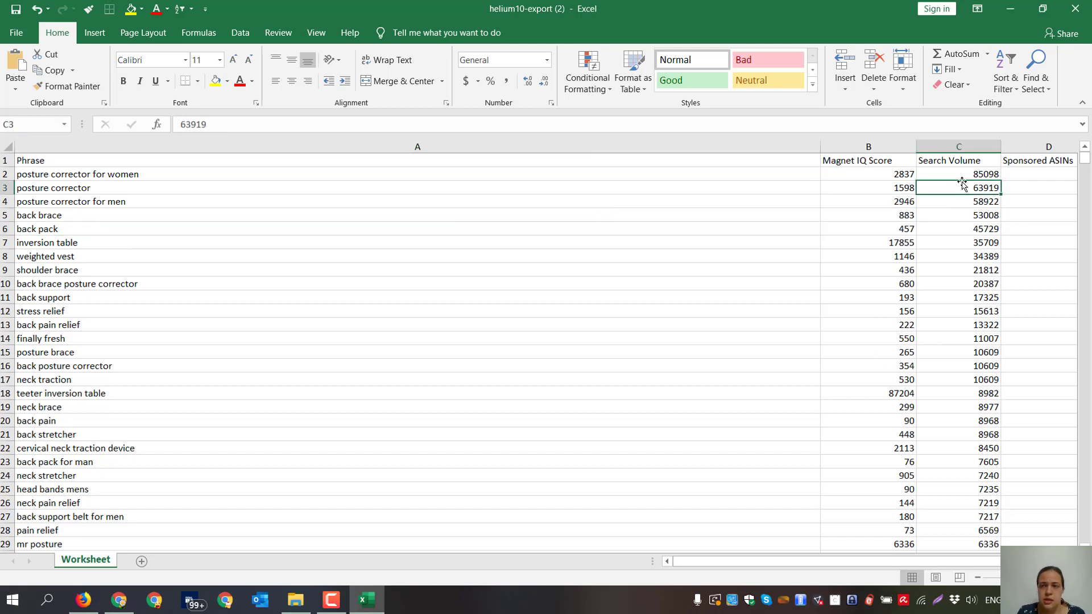
pyautogui.click(961, 174)
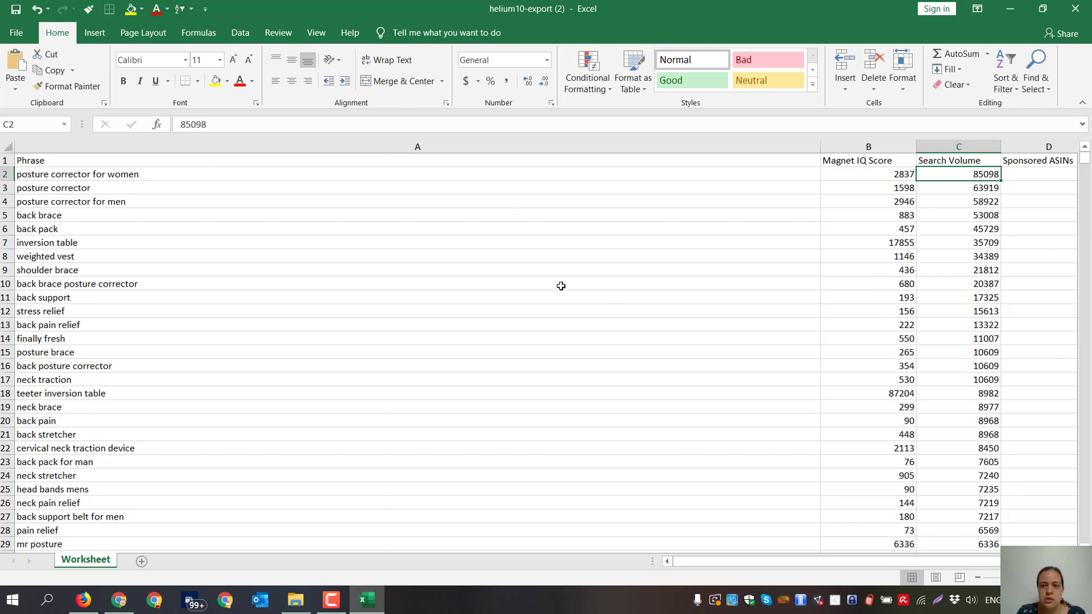
# Look through the lower-volume keywords further down the sorted list and return to the first rows.
pyautogui.scroll(-20, 560, 285)
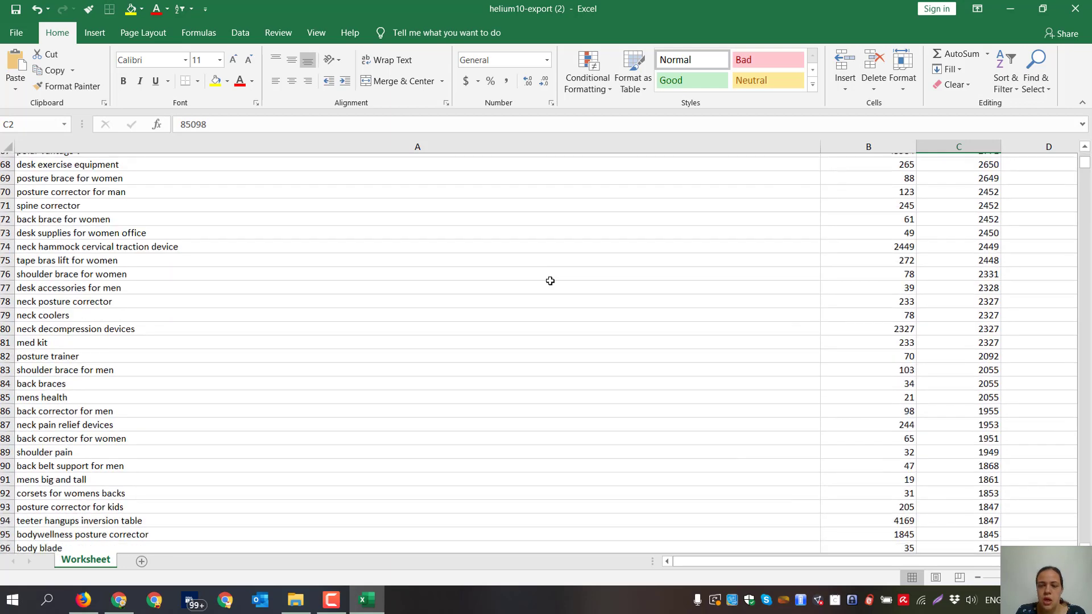
pyautogui.scroll(-16, 550, 281)
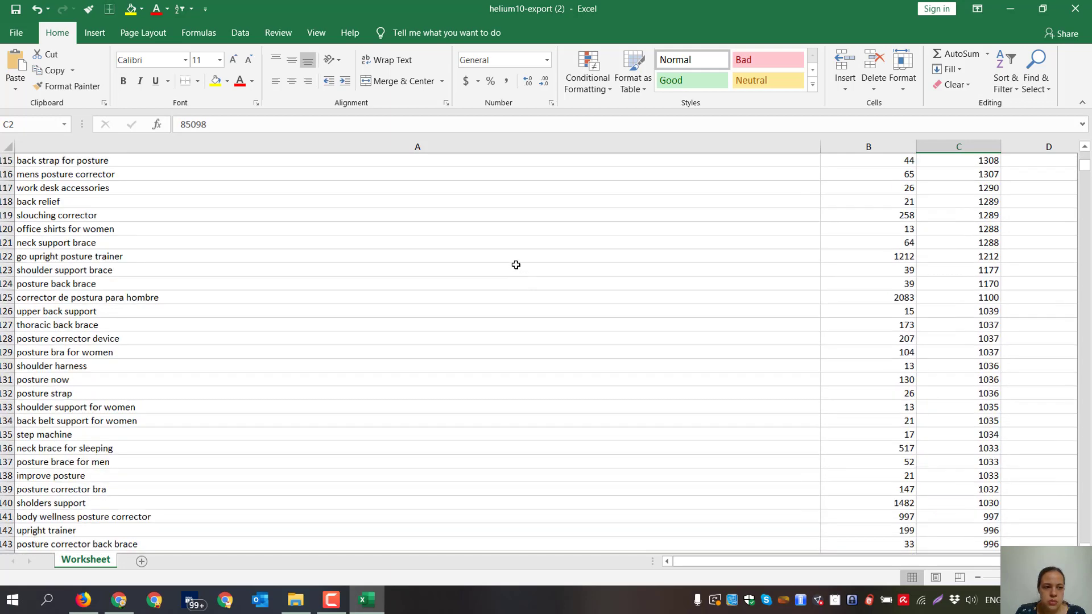
pyautogui.scroll(-20, 516, 265)
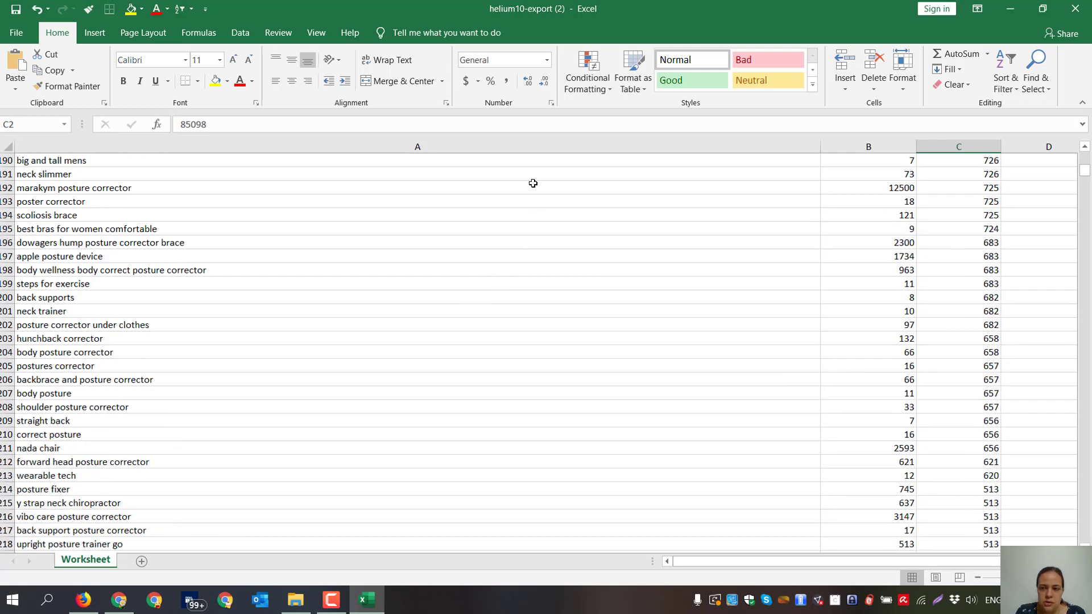
pyautogui.click(528, 144)
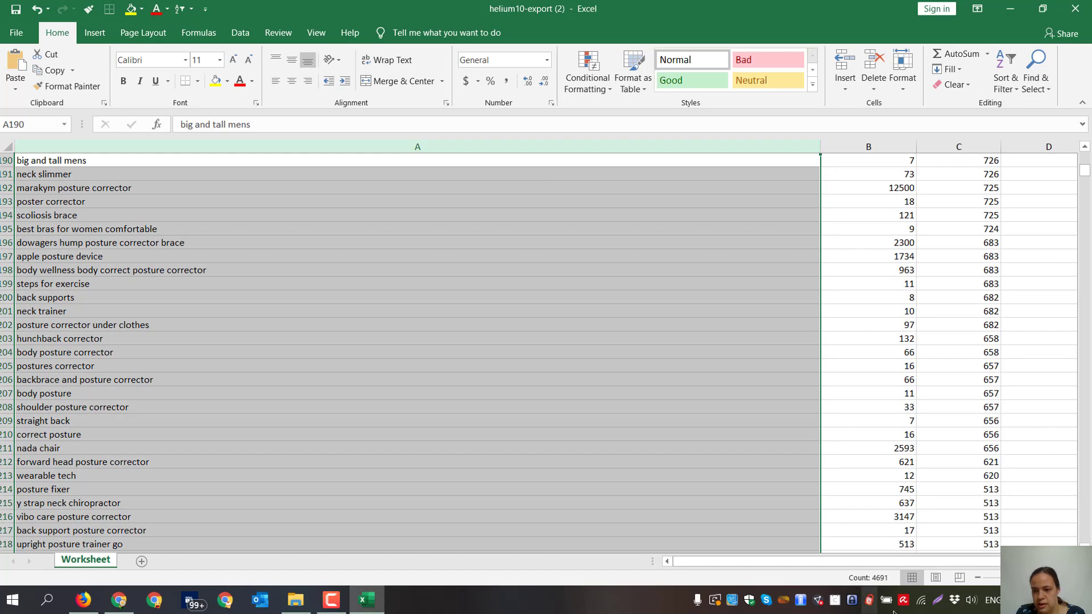
pyautogui.click(394, 351)
pyautogui.scroll(-5, 386, 364)
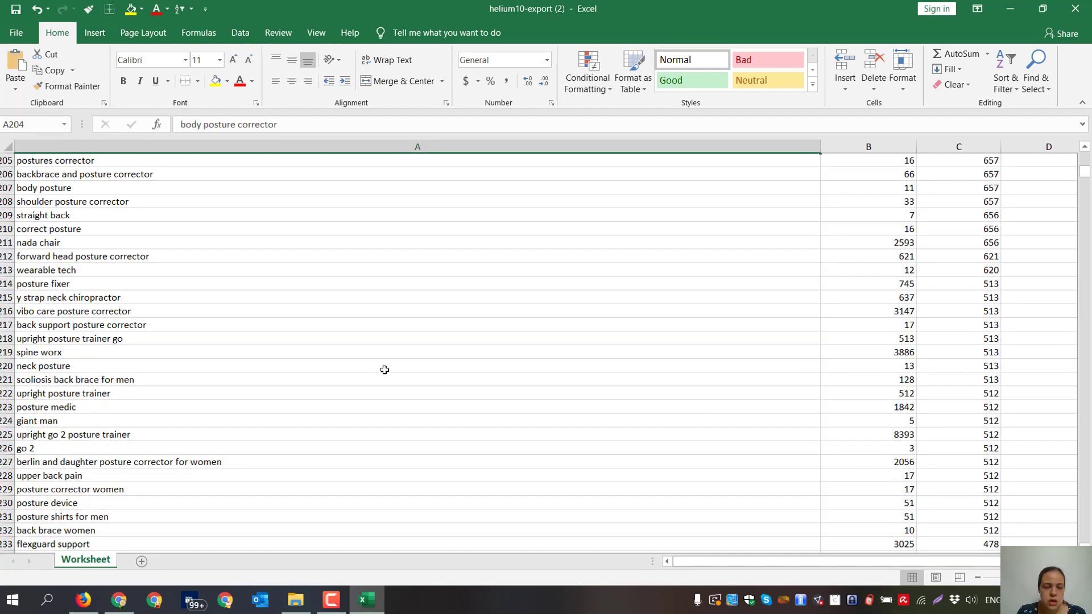
pyautogui.scroll(5, 385, 370)
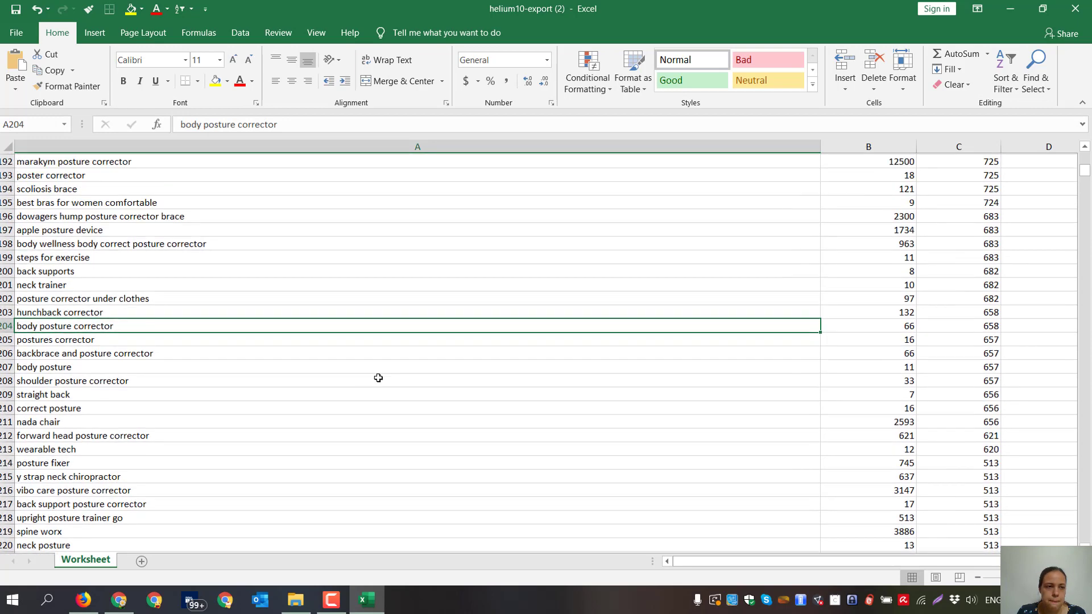
pyautogui.scroll(20, 379, 378)
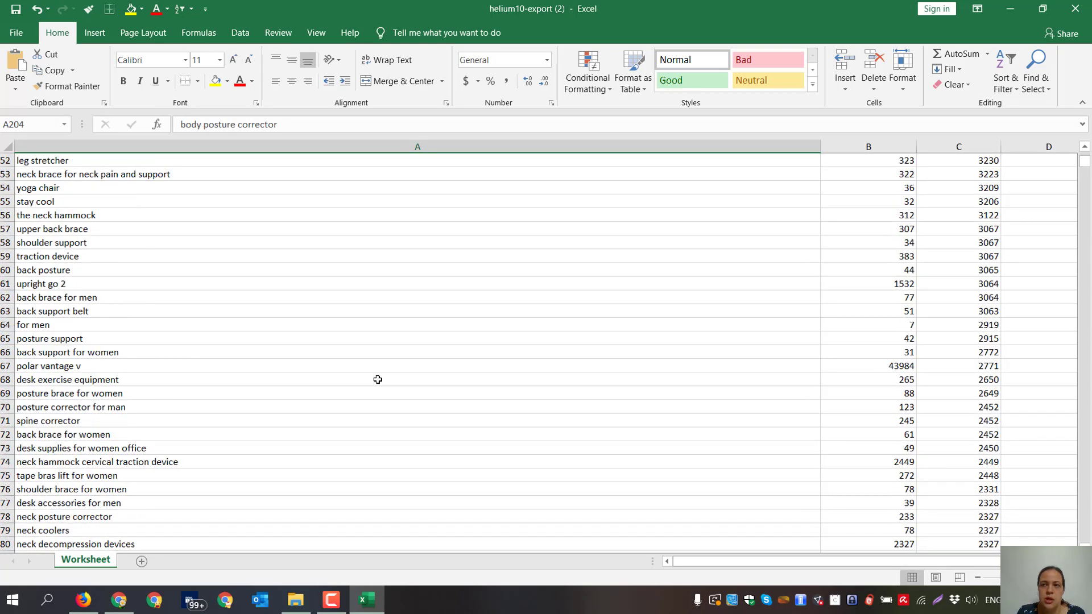
pyautogui.scroll(17, 378, 379)
pyautogui.click(567, 365)
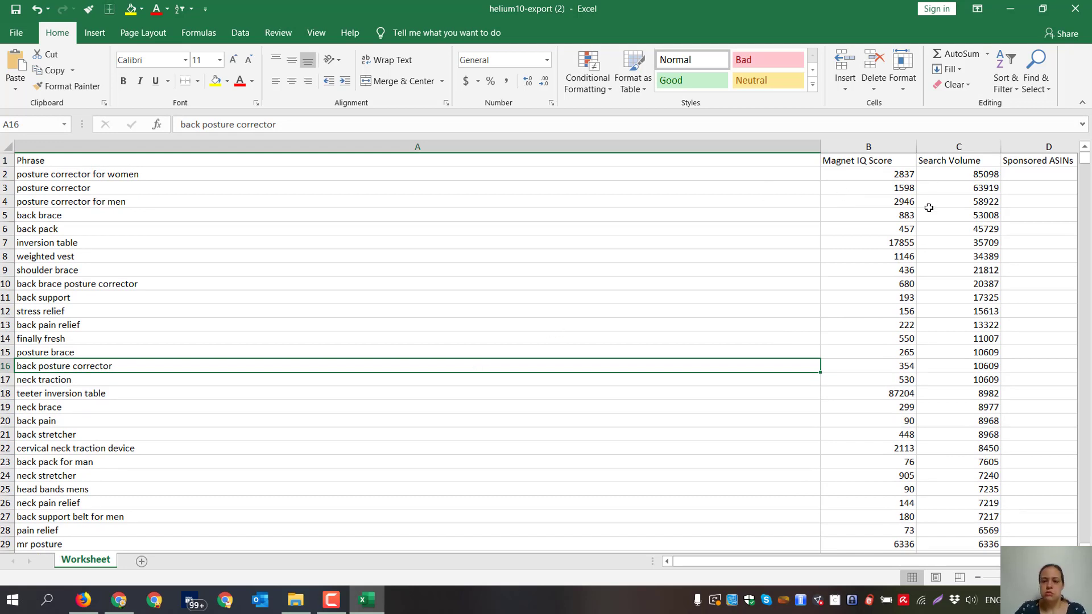
# Filter the Search Volume column to show only keywords with a volume less than 1000.
pyautogui.click(960, 224)
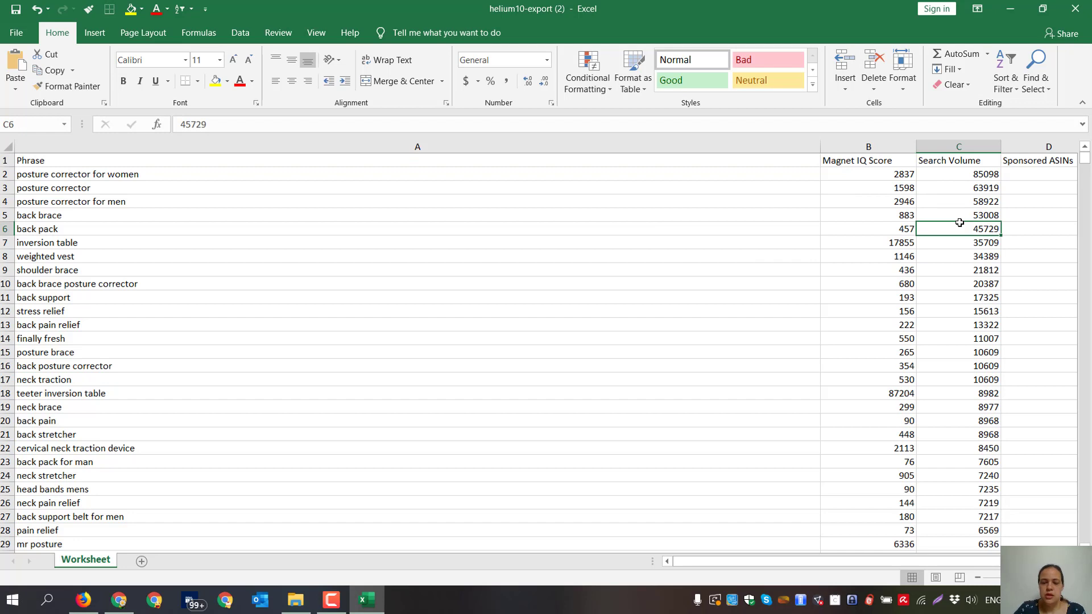
pyautogui.hotkey('ctrl', 'shift', 'l')
pyautogui.click(993, 161)
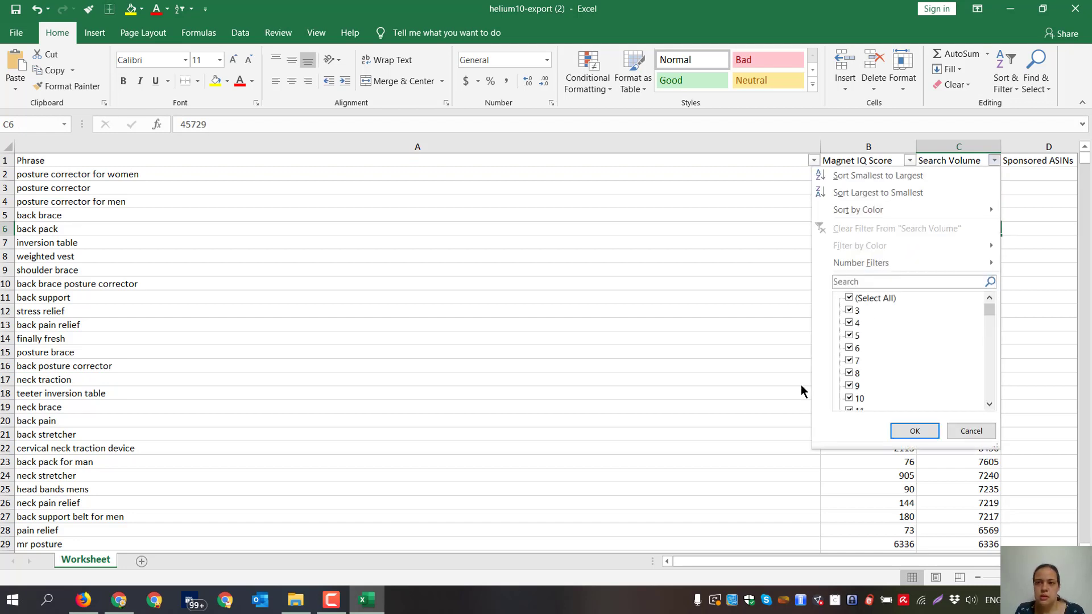
pyautogui.moveTo(868, 264)
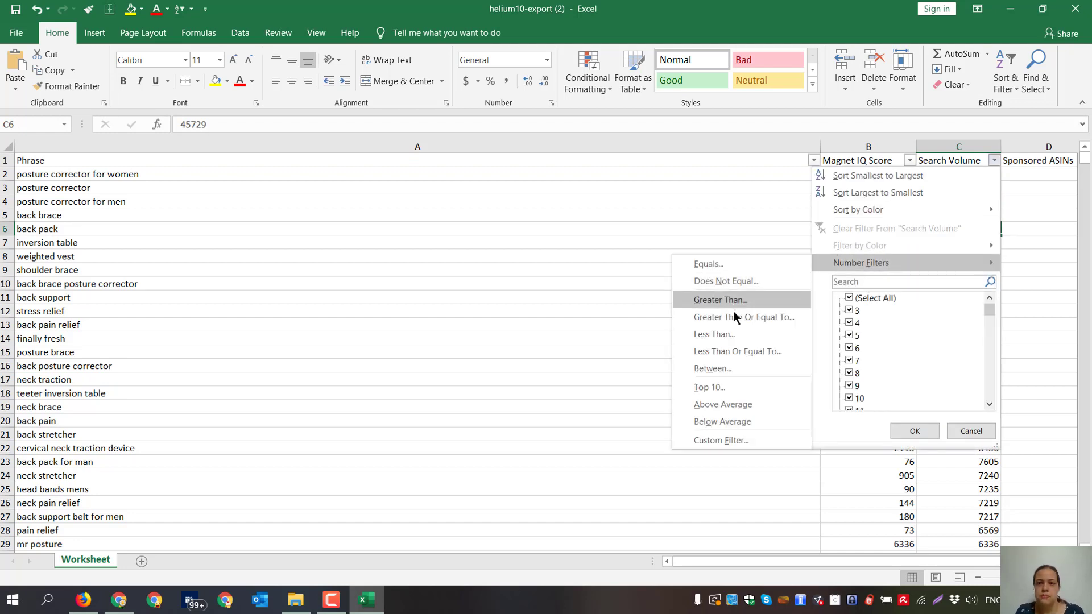
pyautogui.click(729, 335)
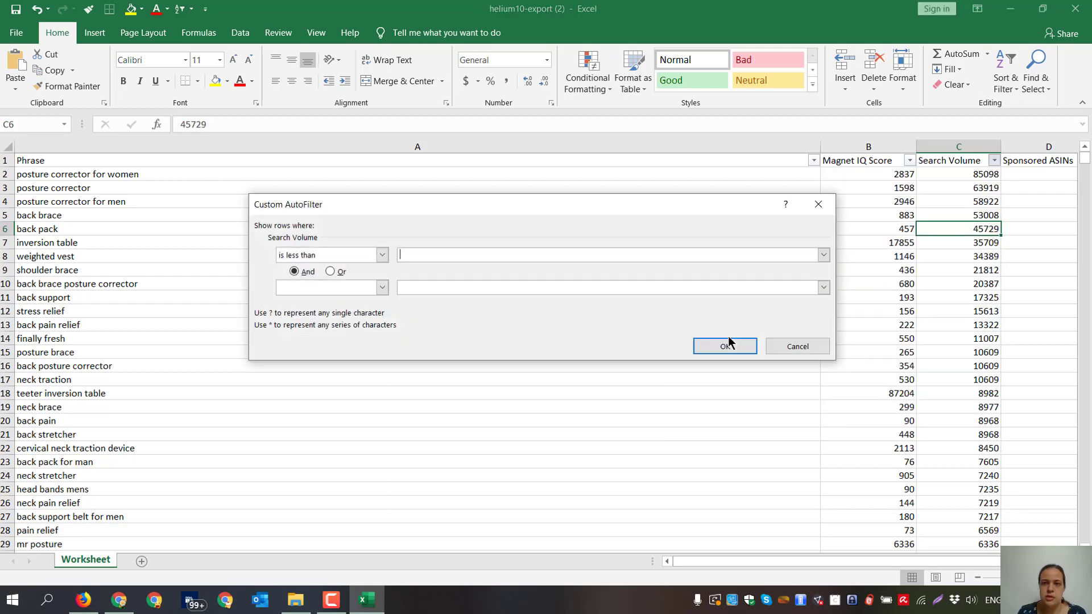
pyautogui.click(726, 346)
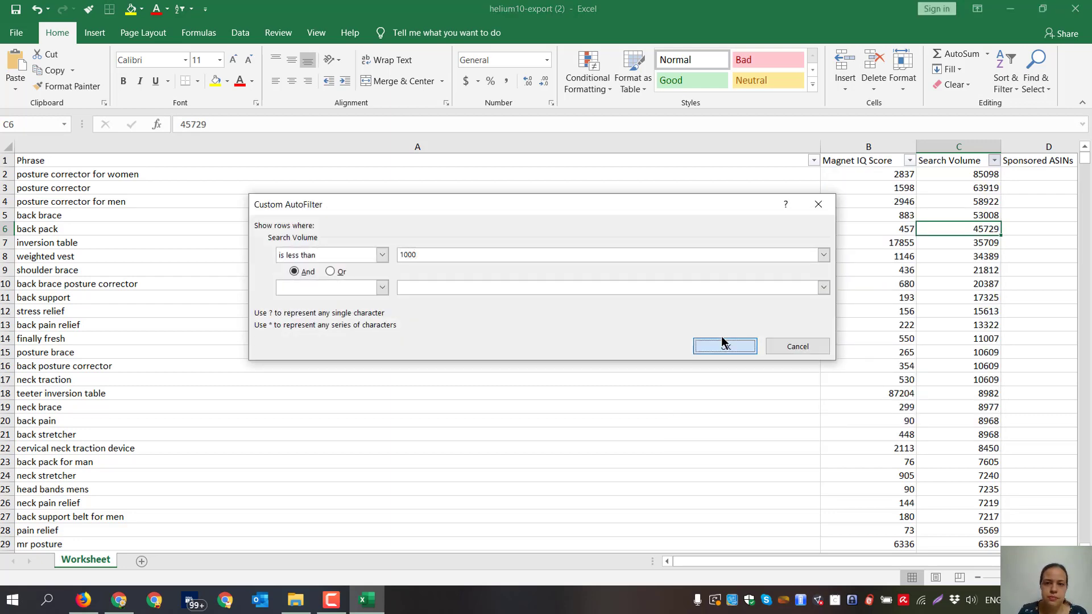
pyautogui.click(538, 233)
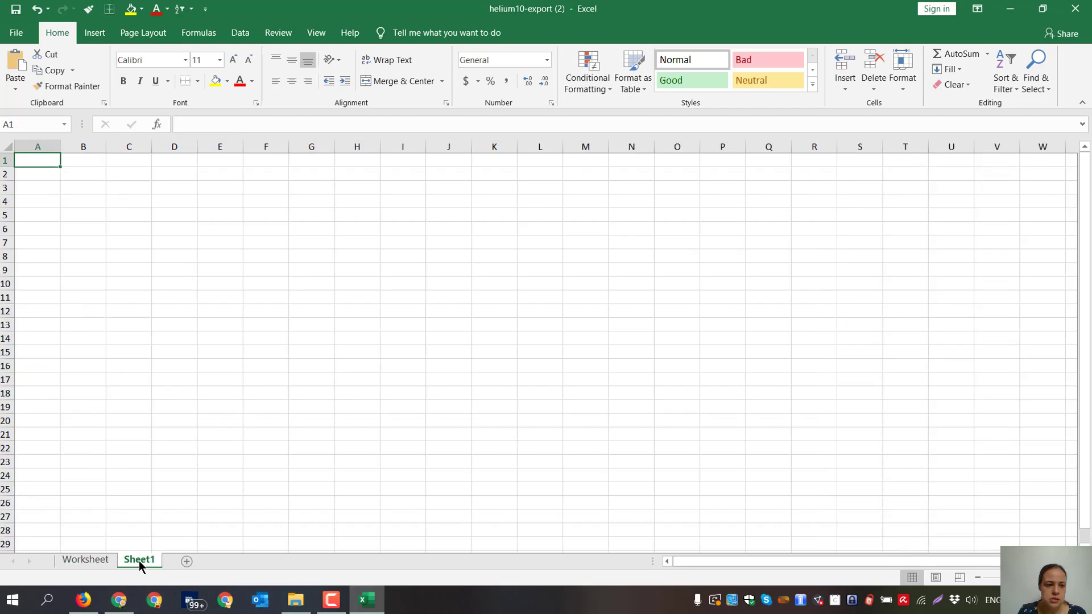
# Add a new sheet to the workbook and name it "Less than 1000".
pyautogui.write('Les')
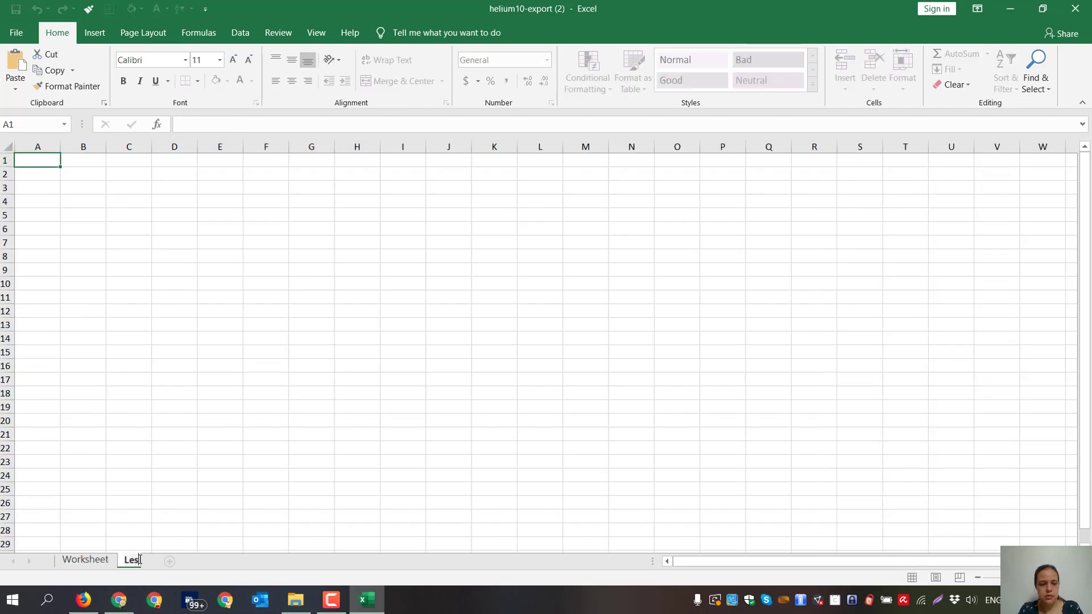
pyautogui.write('s than 100')
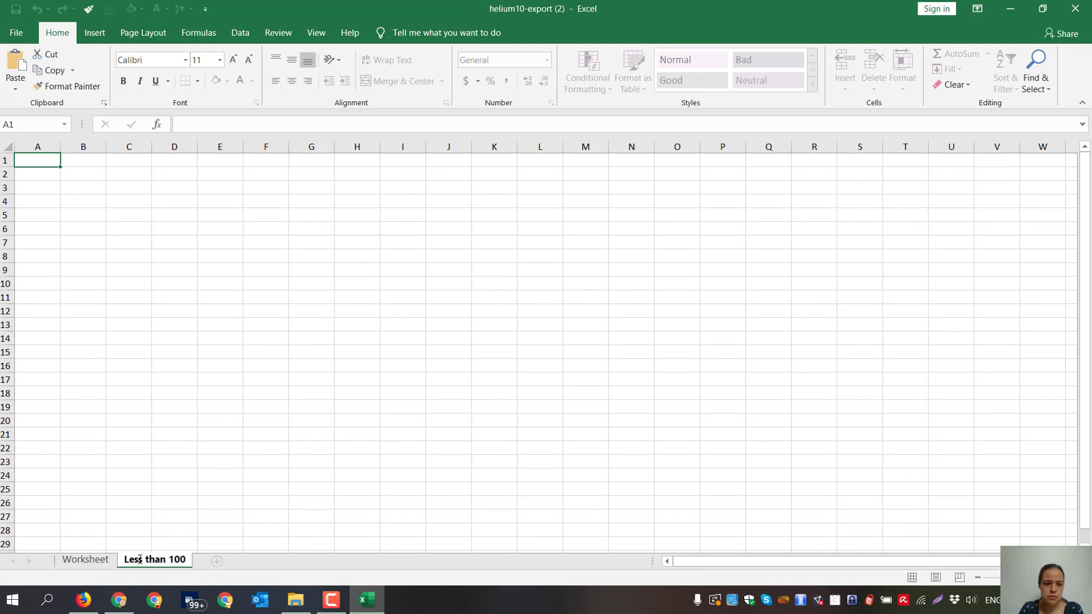
pyautogui.press('Return')
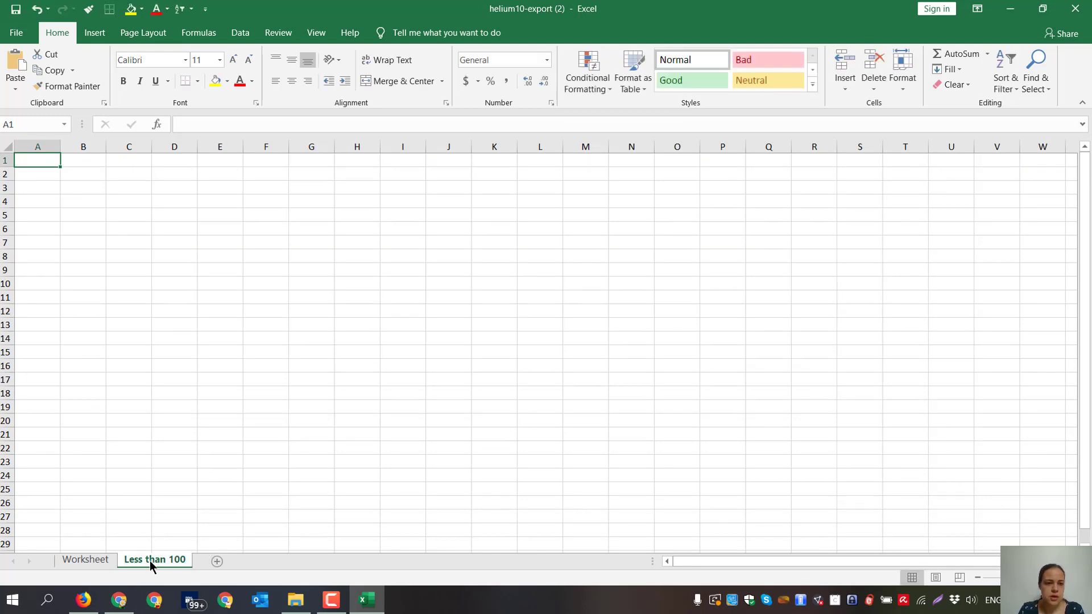
pyautogui.doubleClick(183, 561)
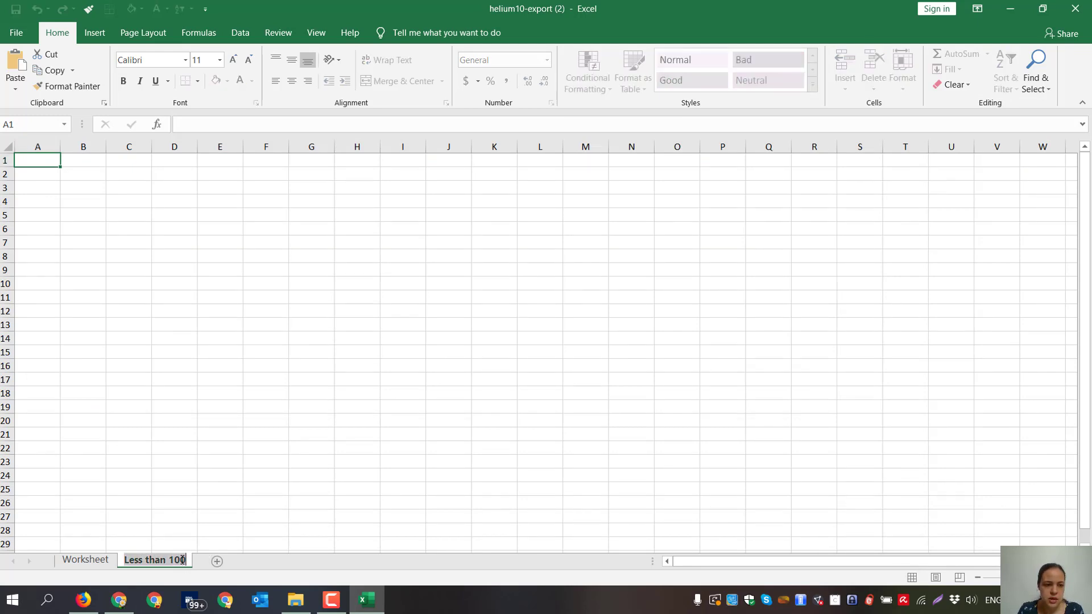
pyautogui.press('End')
pyautogui.write('0')
pyautogui.press('Return')
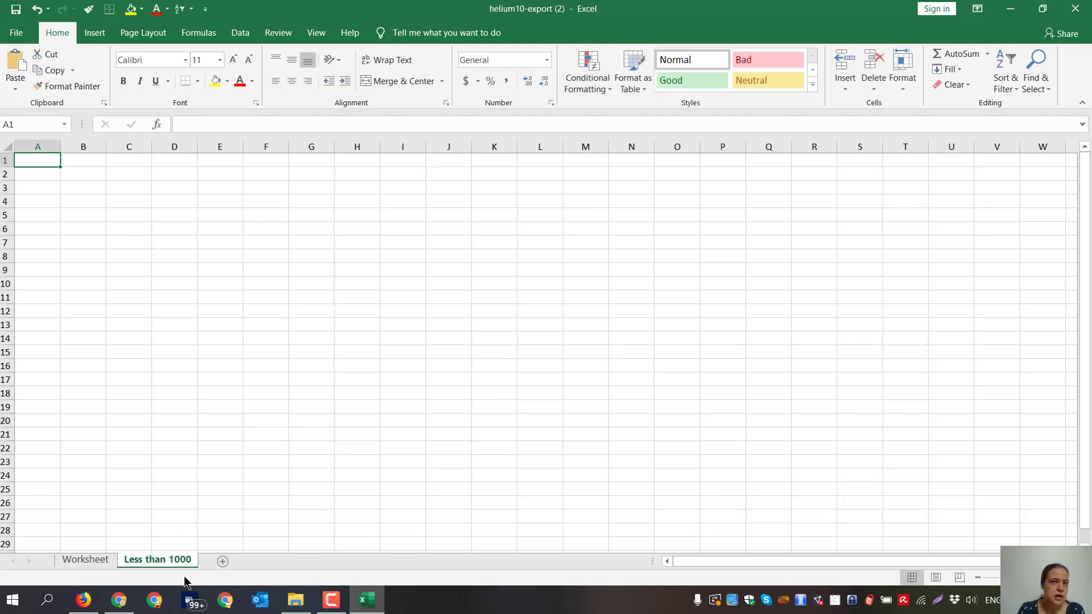
# Copy the filtered keyword table with its headers from Worksheet into the "Less than 1000" sheet, starting at cell A1.
pyautogui.hotkey('ctrl', 'pageup')
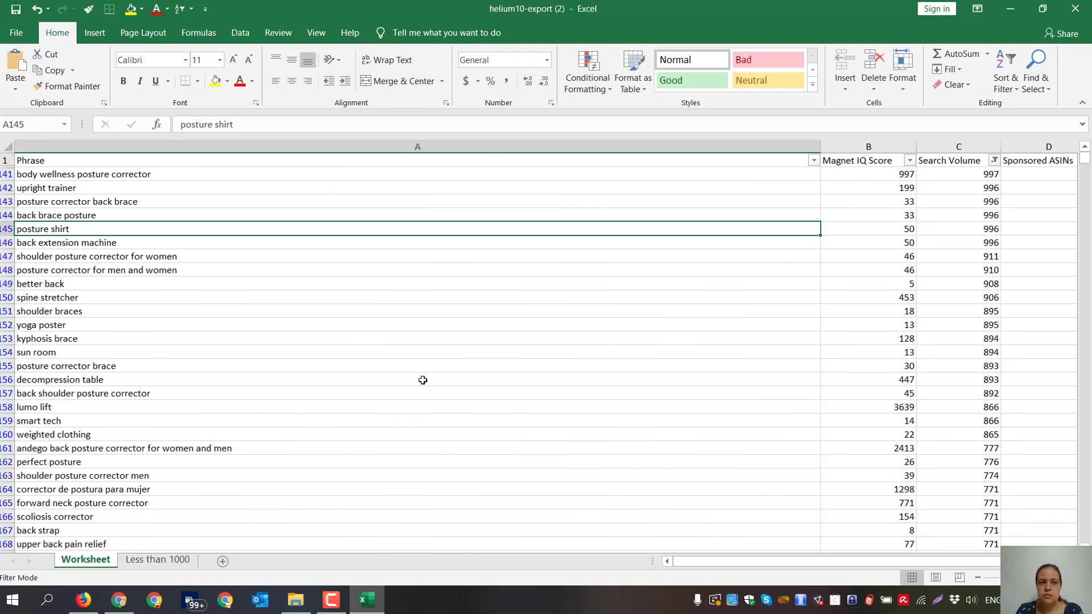
pyautogui.click(440, 380)
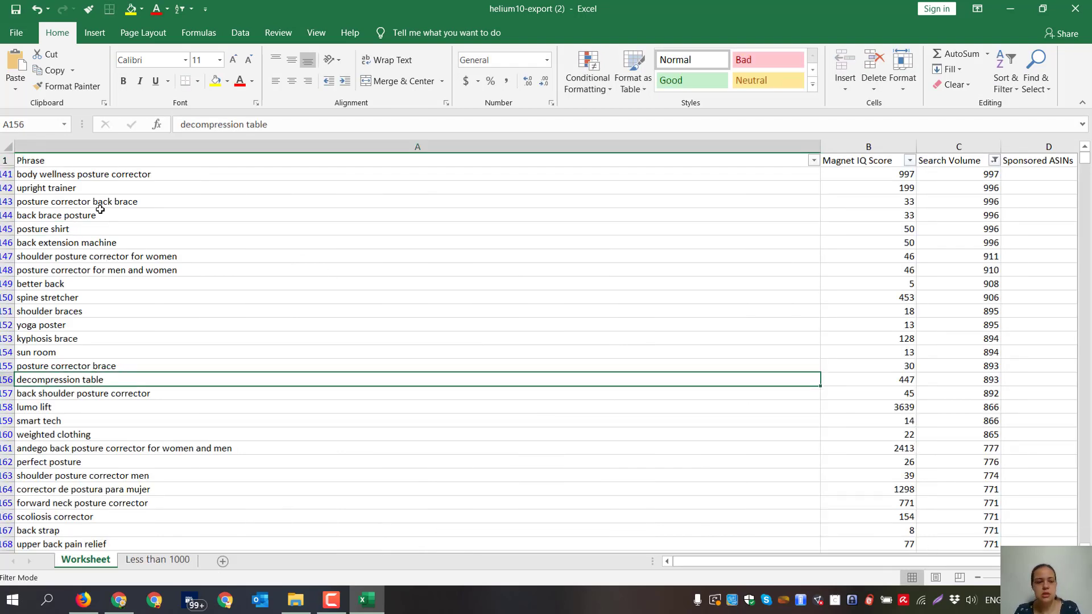
pyautogui.hotkey('ctrl', 'a')
pyautogui.hscroll(1, 116, 251)
pyautogui.hotkey('ctrl', 'c')
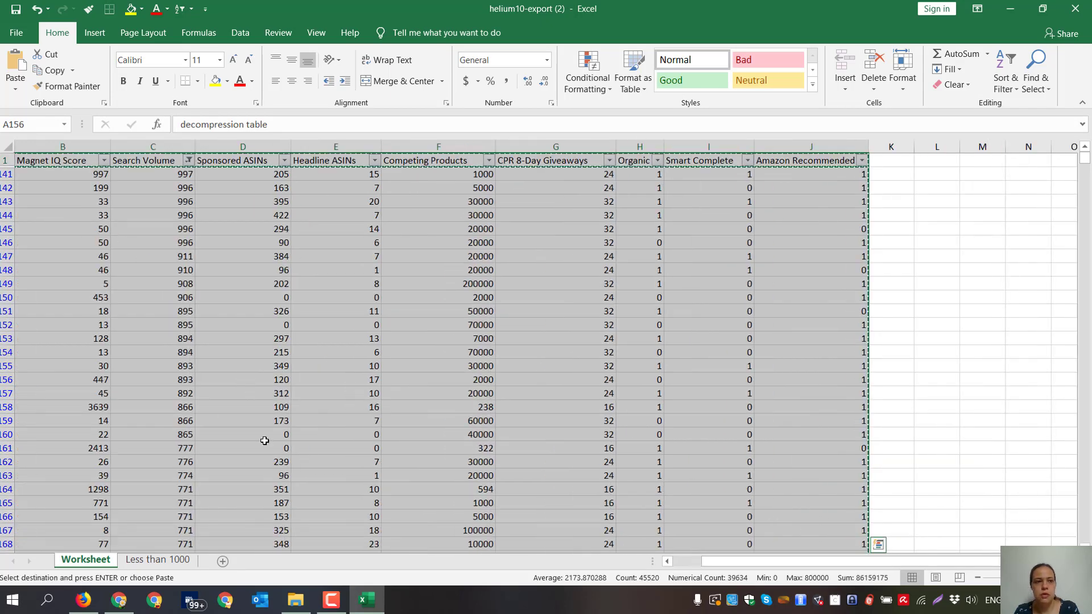
pyautogui.click(158, 560)
pyautogui.hotkey('ctrl', 'v')
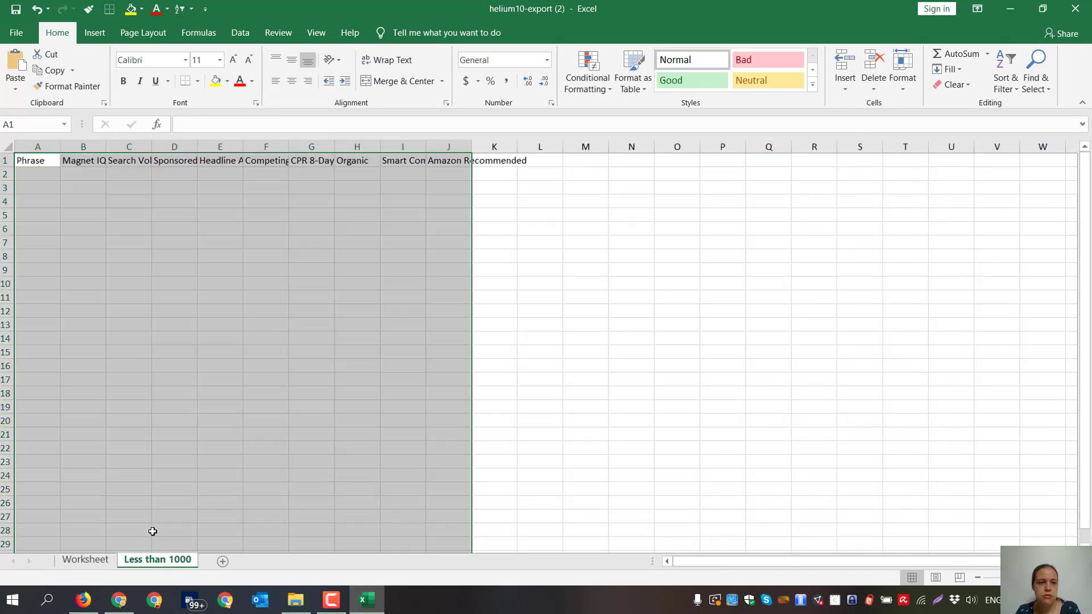
# Fit the width of all columns in the "Less than 1000" sheet to their contents.
pyautogui.doubleClick(64, 152)
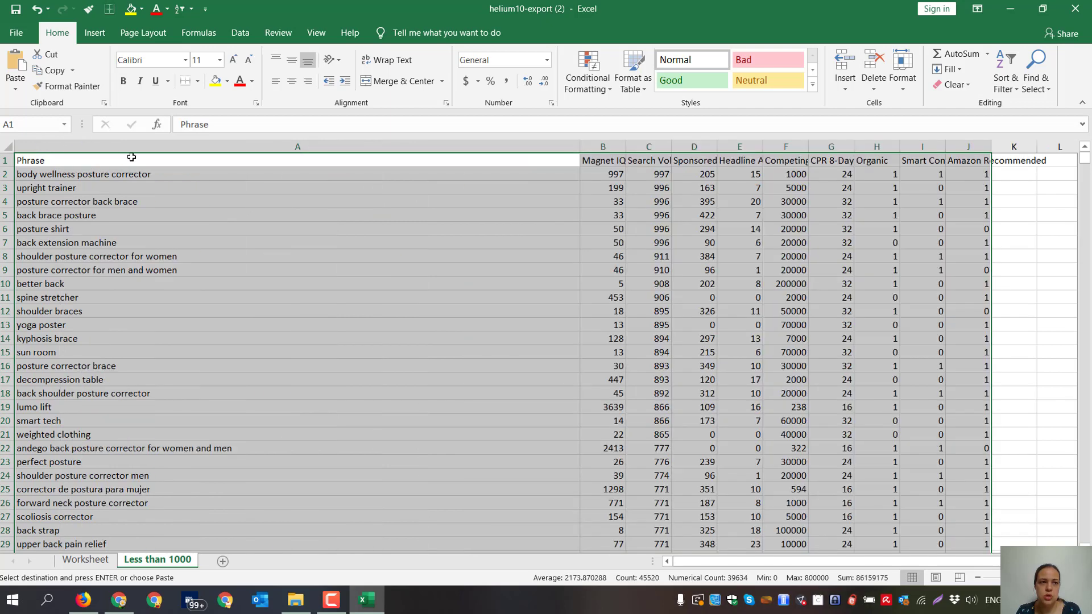
pyautogui.click(8, 147)
pyautogui.moveTo(625, 148); pyautogui.dragTo(625, 147)
pyautogui.doubleClick(625, 147)
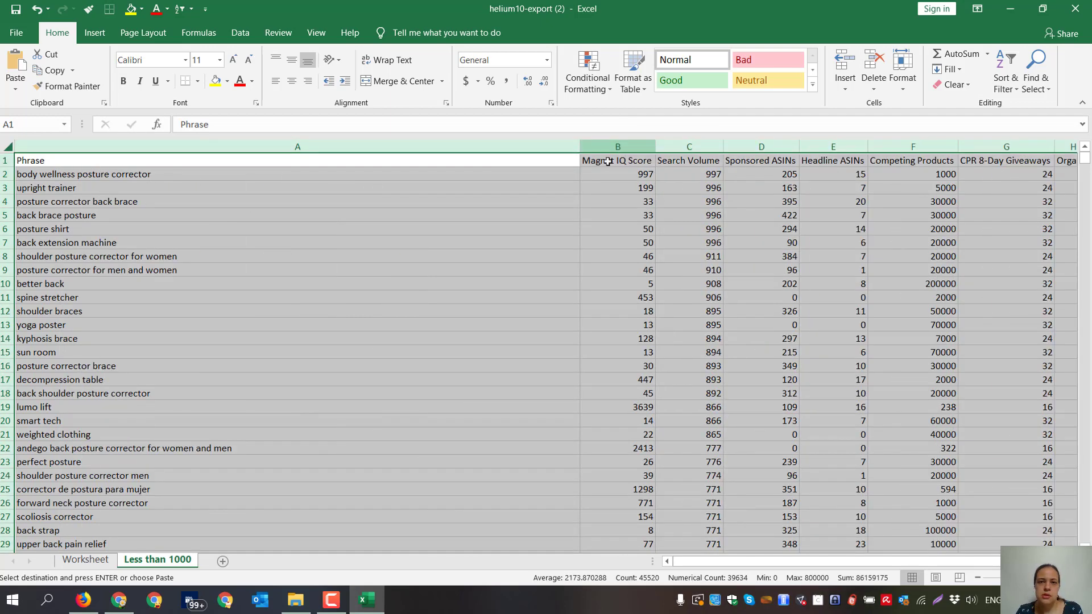
pyautogui.click(438, 214)
pyautogui.click(126, 162)
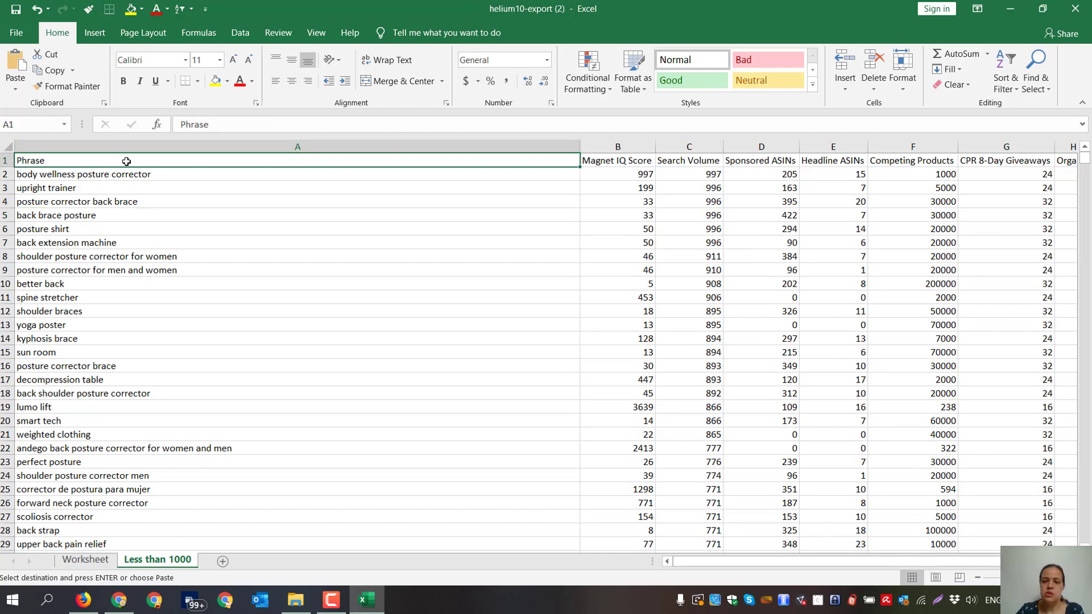
# Return to the Worksheet sheet, clear the copy selection, and hide the "Less than 1000" sheet.
pyautogui.hotkey('ctrl', 'pageup')
pyautogui.click(53, 257)
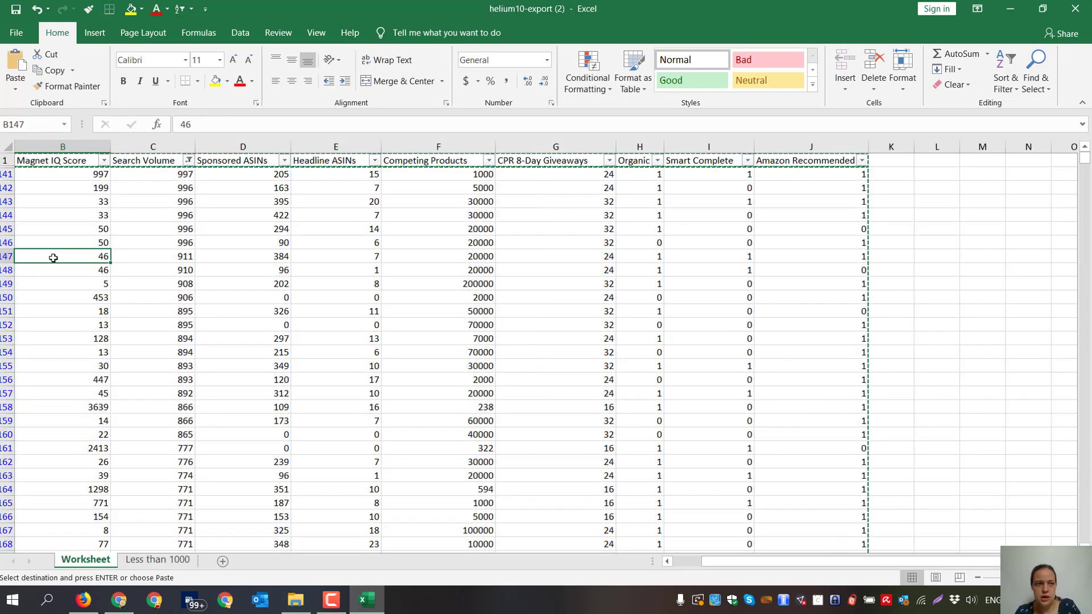
pyautogui.press('Escape')
pyautogui.click(91, 270)
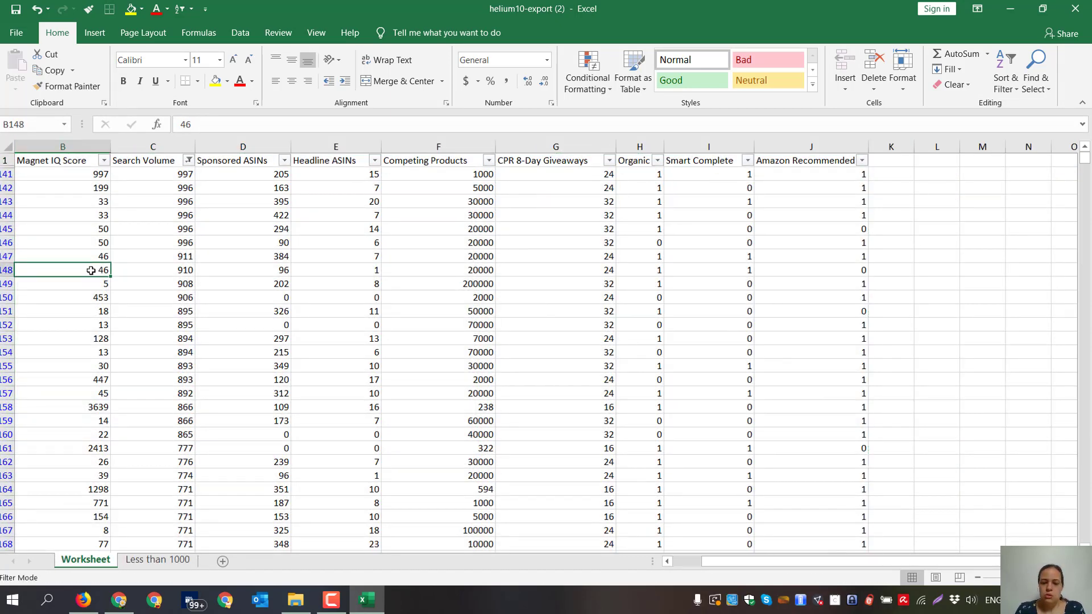
pyautogui.press('Left')
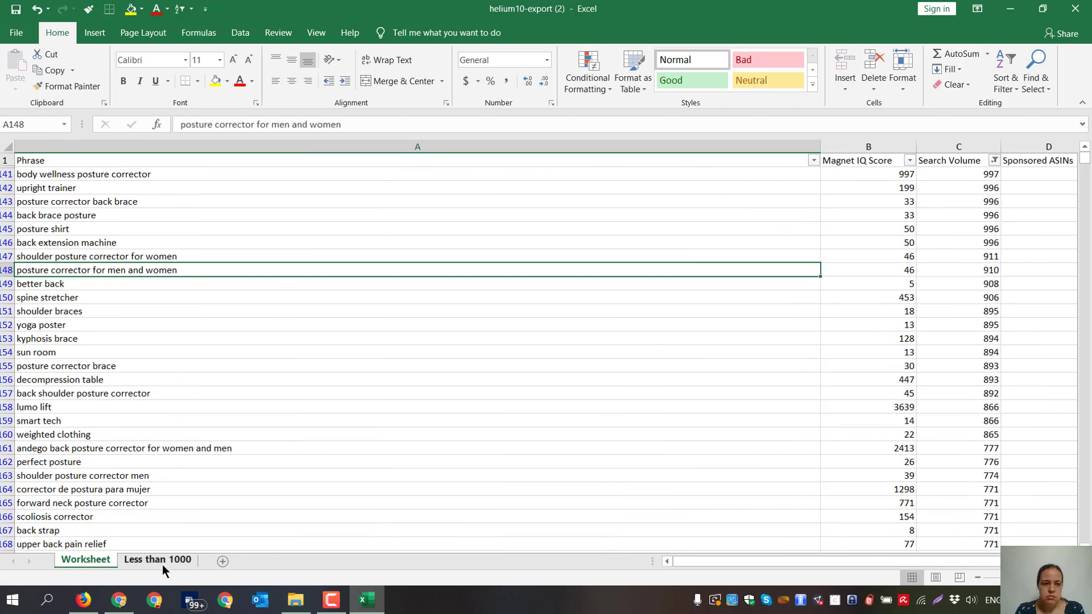
pyautogui.rightClick(162, 565)
pyautogui.click(244, 526)
pyautogui.press('Down')
pyautogui.press('Down')
pyautogui.press('Down')
pyautogui.press('Down')
pyautogui.press('Down')
pyautogui.press('Down')
pyautogui.press('Down')
pyautogui.press('Down')
pyautogui.press('Down')
pyautogui.press('Down')
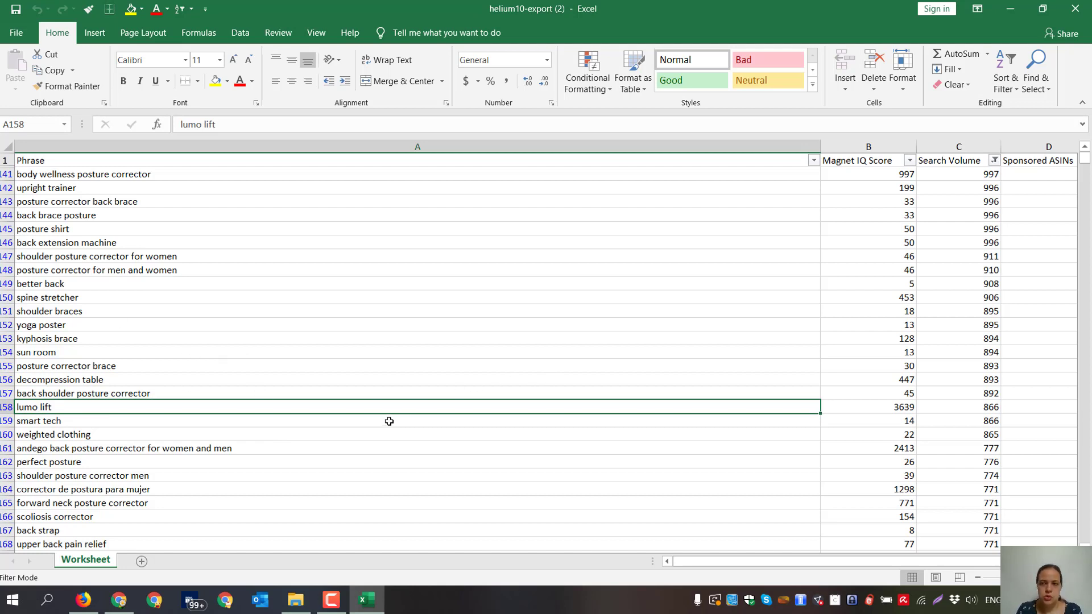
# Delete all filtered rows below the header with search volume under 1000, and remove the header filters.
pyautogui.click(5, 174)
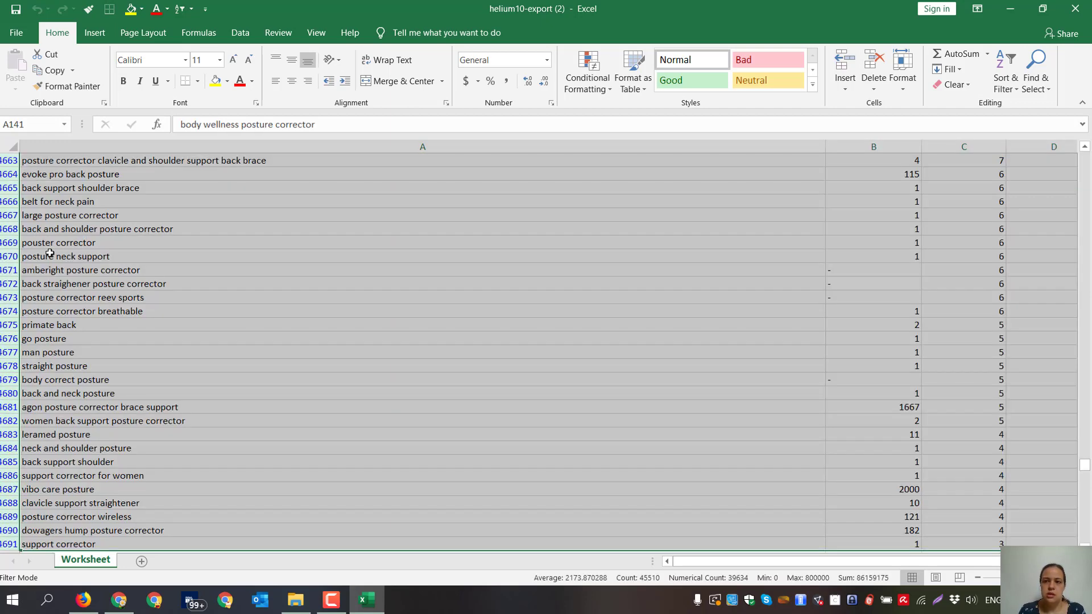
pyautogui.hotkey('ctrl', 'shift', 'Down')
pyautogui.rightClick(387, 348)
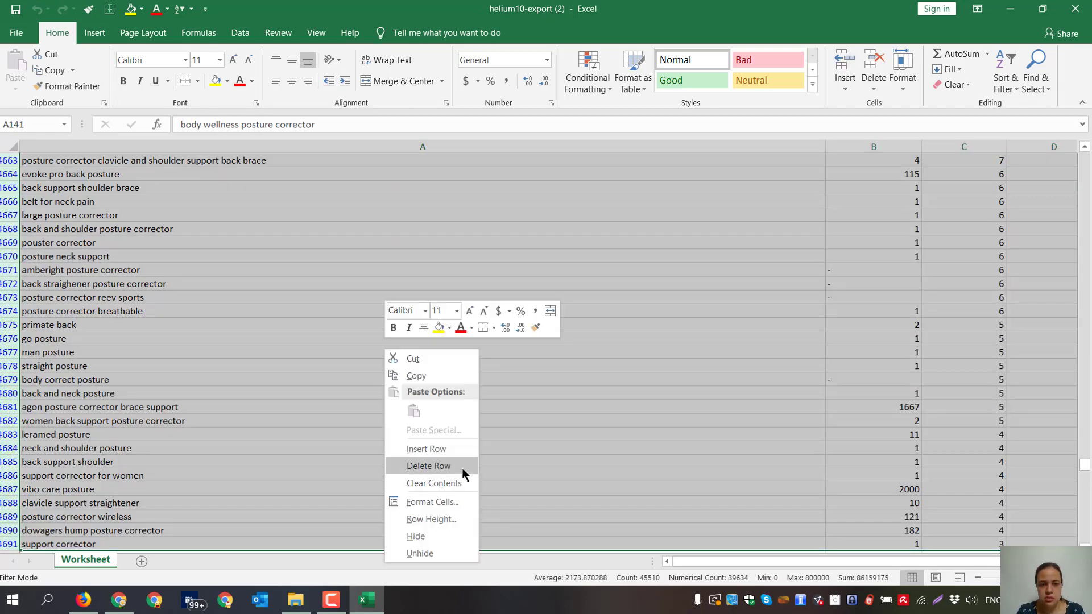
pyautogui.click(462, 467)
pyautogui.click(501, 296)
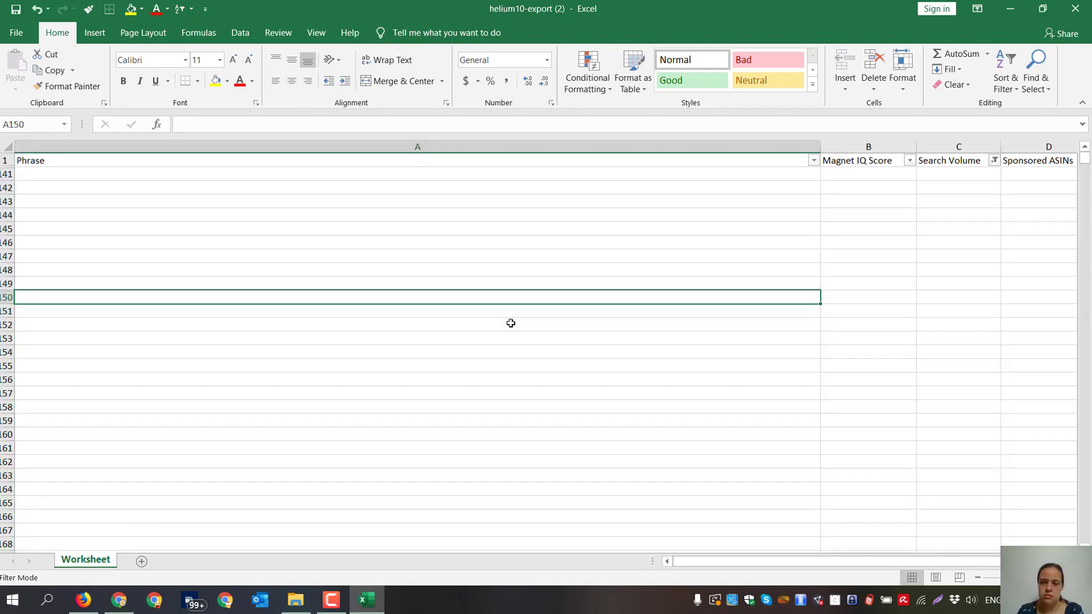
pyautogui.hotkey('ctrl', 'shift', 'l')
pyautogui.click(82, 220)
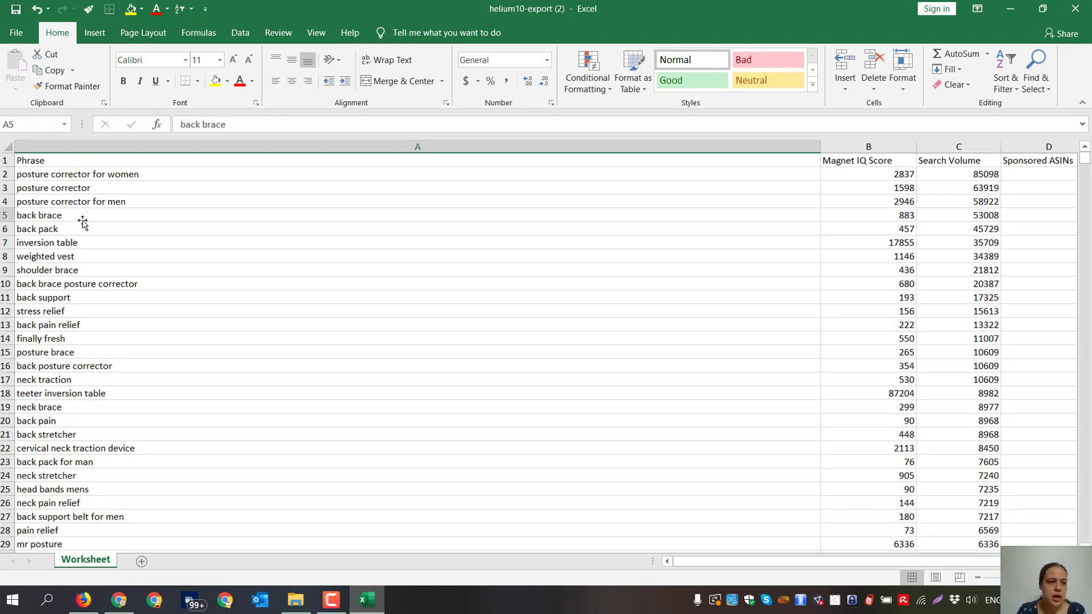
# Look through the remaining keywords down to the end of the list and back, checking phrases and search volumes.
pyautogui.click(178, 148)
pyautogui.click(202, 310)
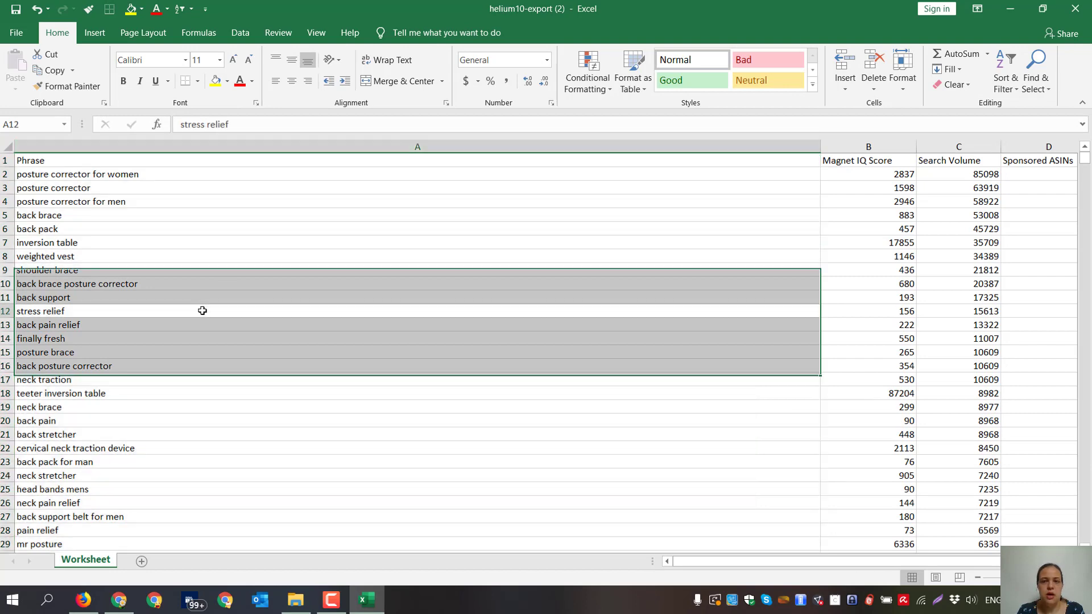
pyautogui.scroll(-20, 200, 311)
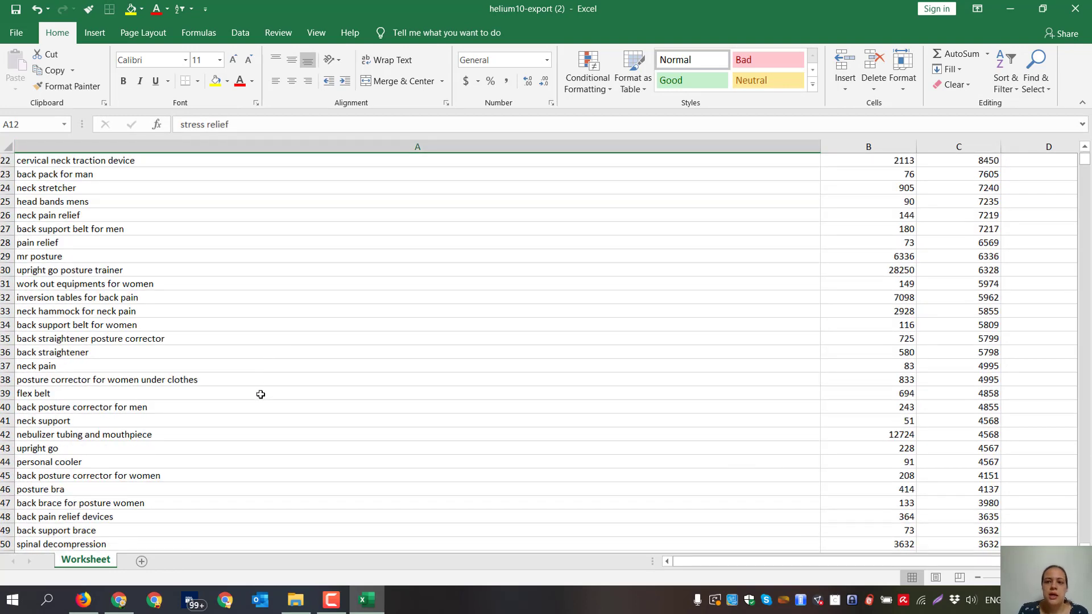
pyautogui.scroll(-20, 264, 412)
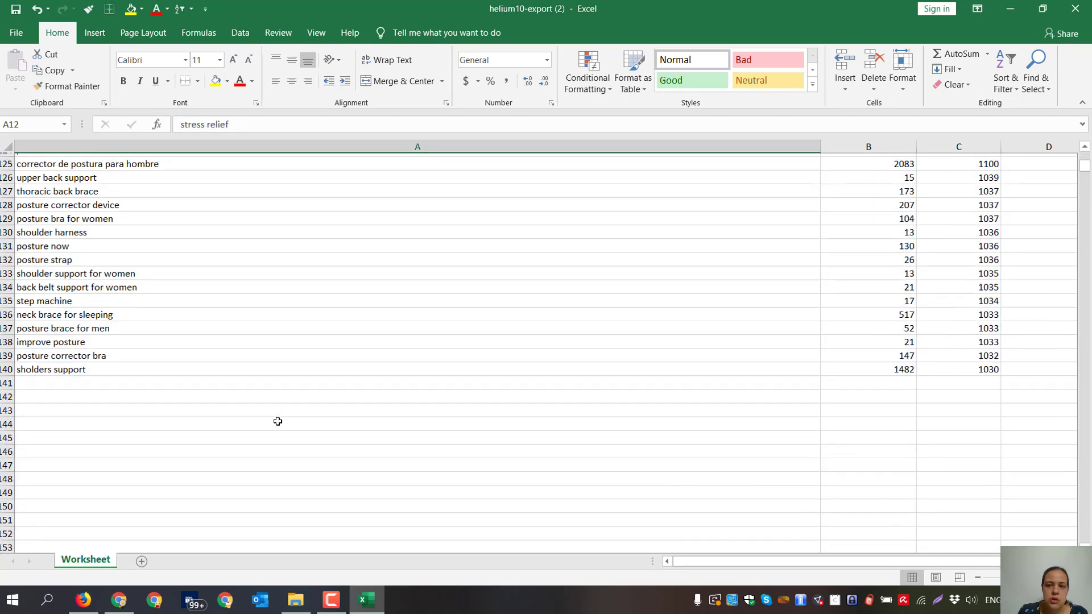
pyautogui.scroll(6, 288, 463)
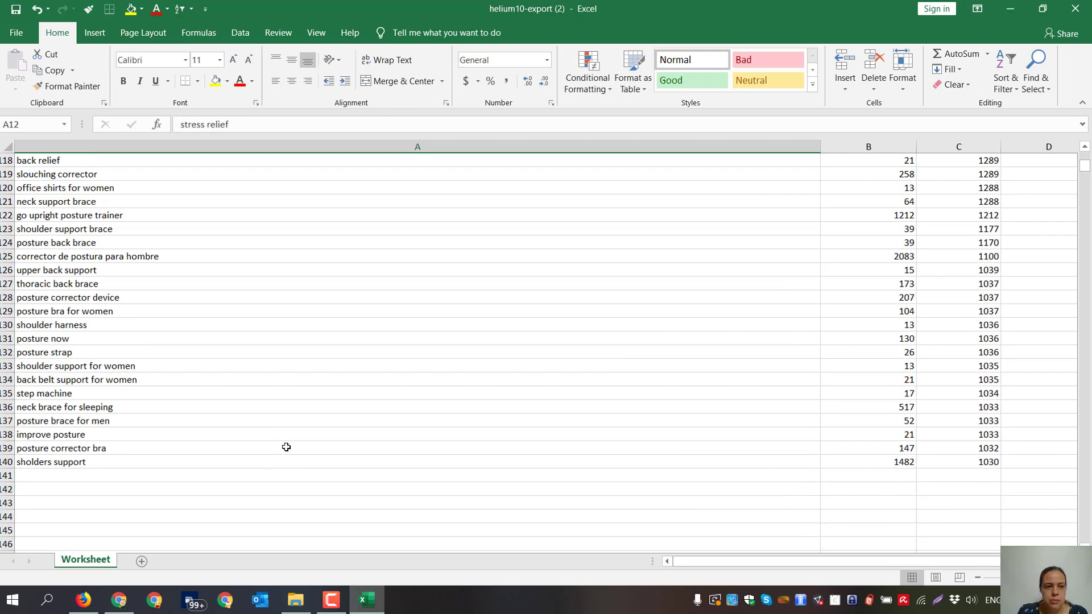
pyautogui.scroll(16, 299, 441)
pyautogui.scroll(20, 300, 440)
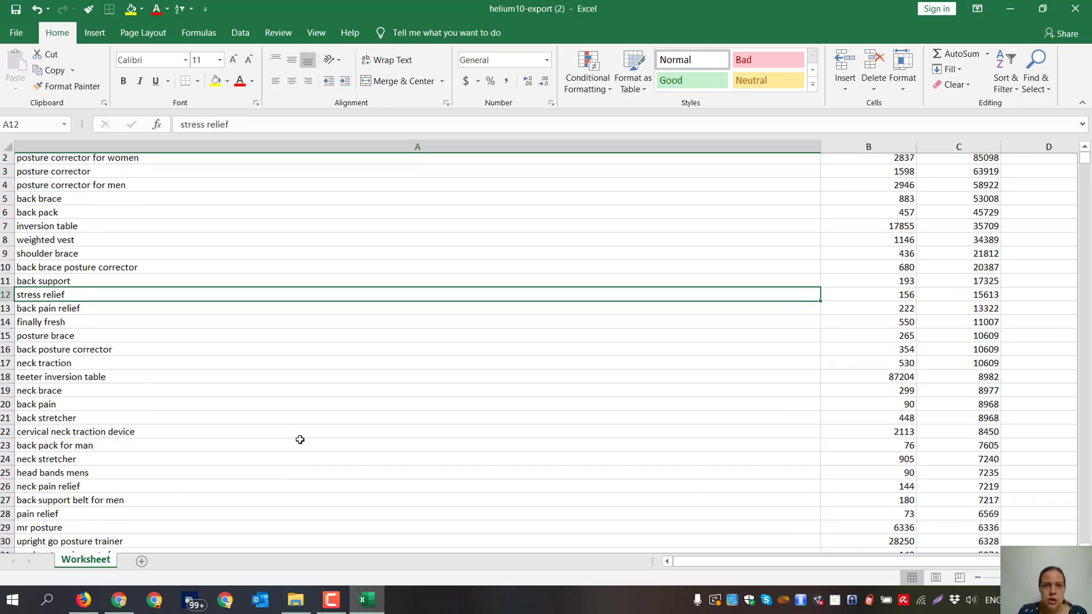
pyautogui.click(404, 291)
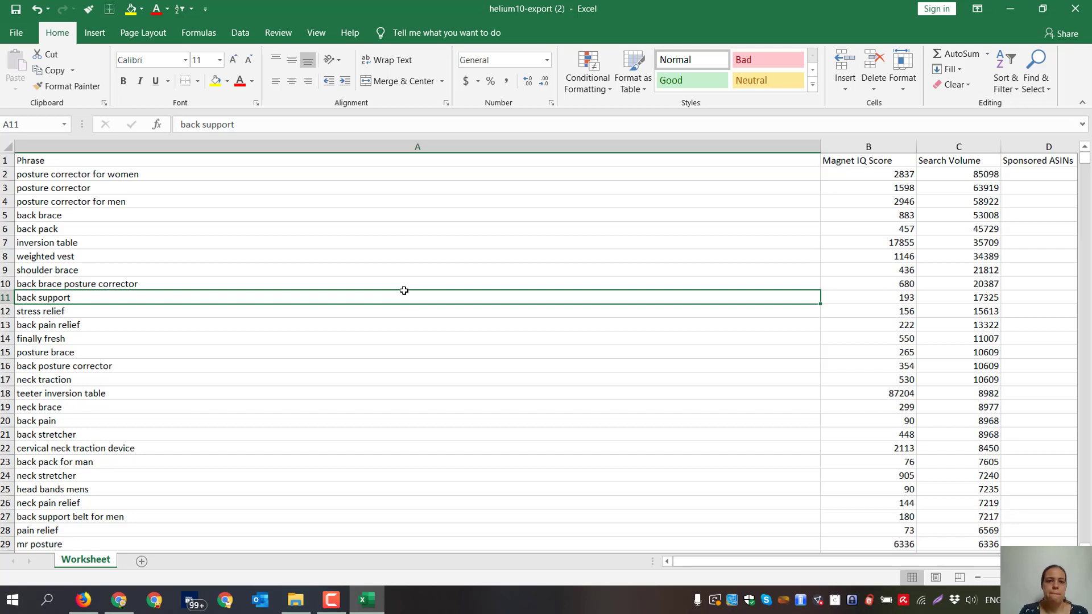
pyautogui.click(247, 245)
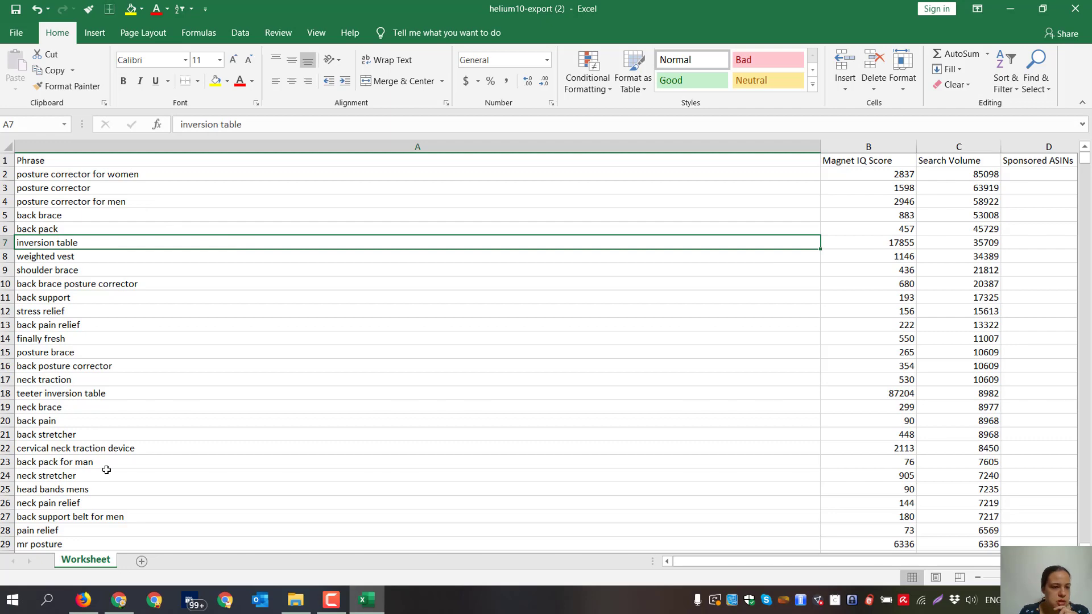
pyautogui.scroll(-10, 103, 472)
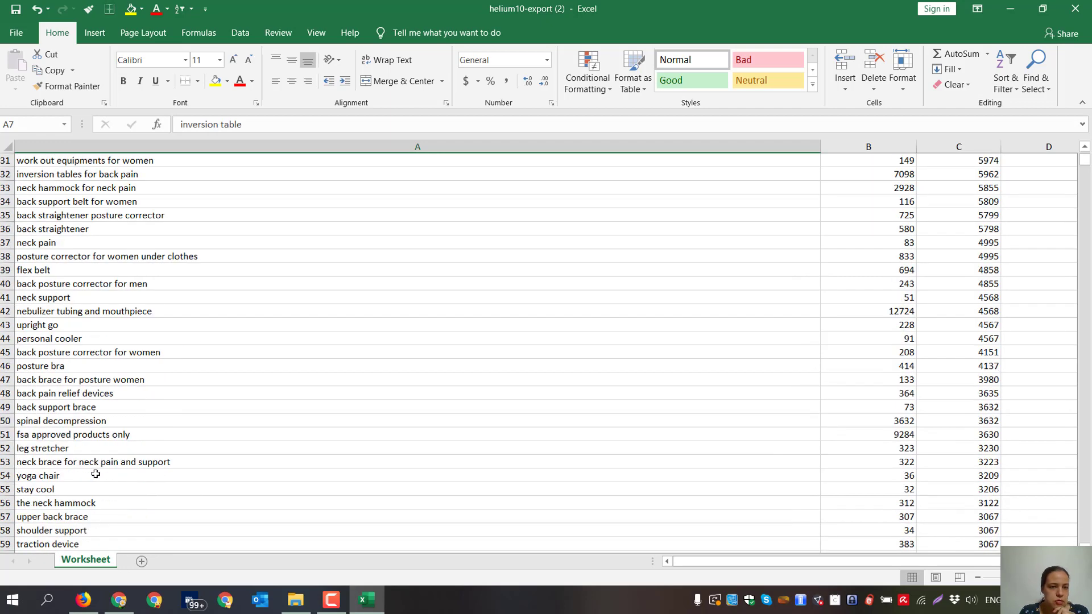
pyautogui.scroll(10, 95, 474)
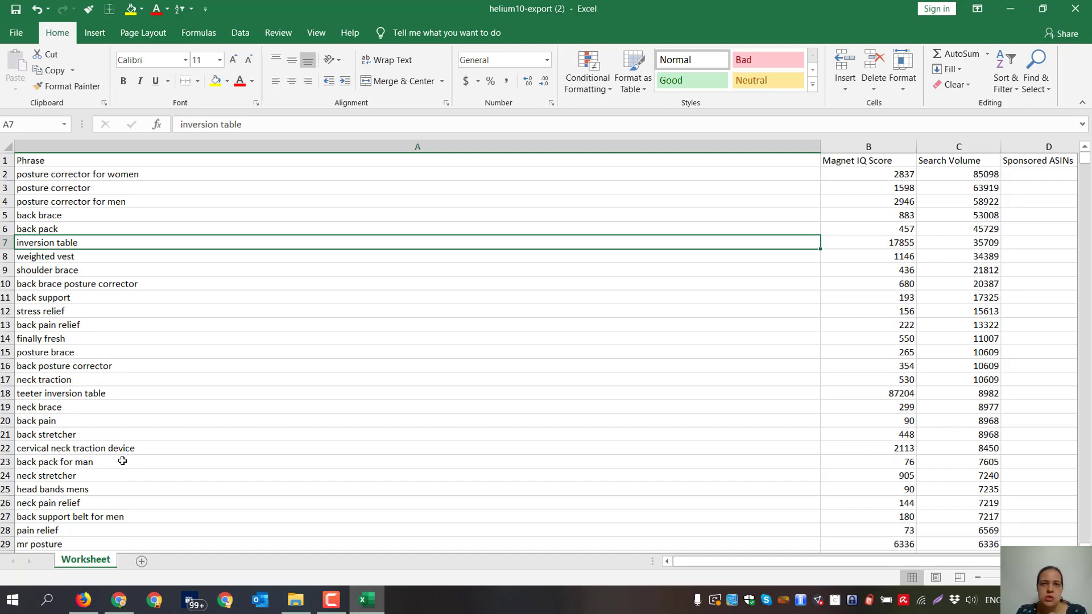
pyautogui.click(40, 421)
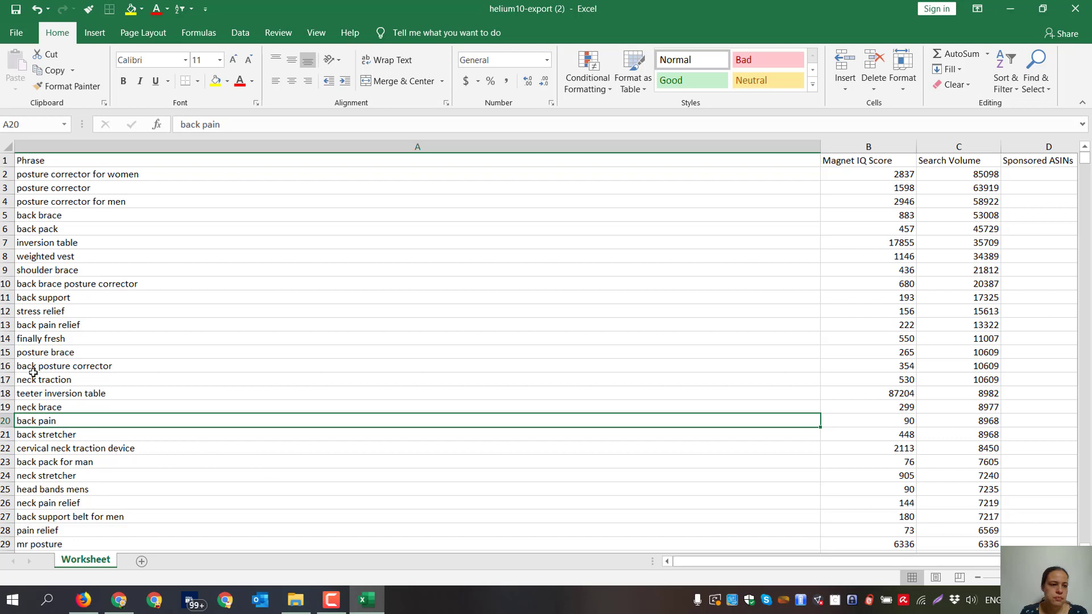
pyautogui.click(27, 351)
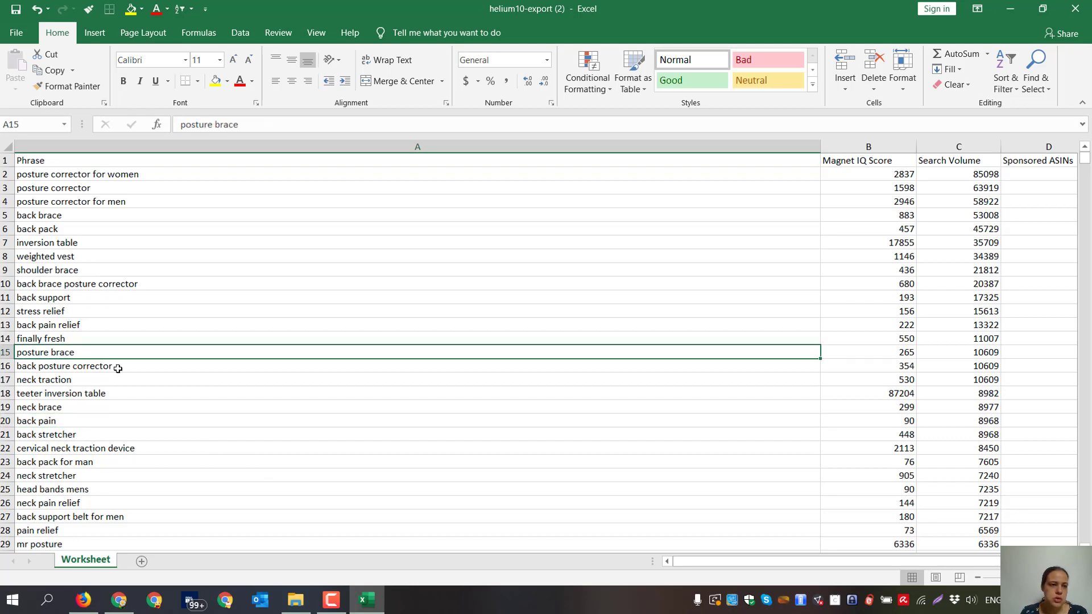
pyautogui.click(39, 325)
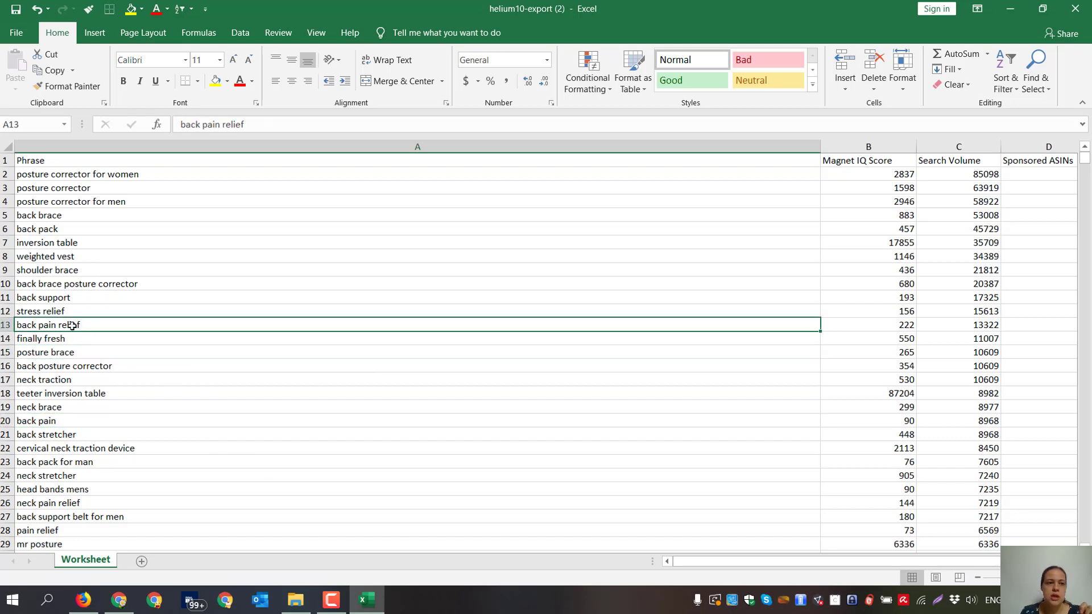
pyautogui.click(17, 297)
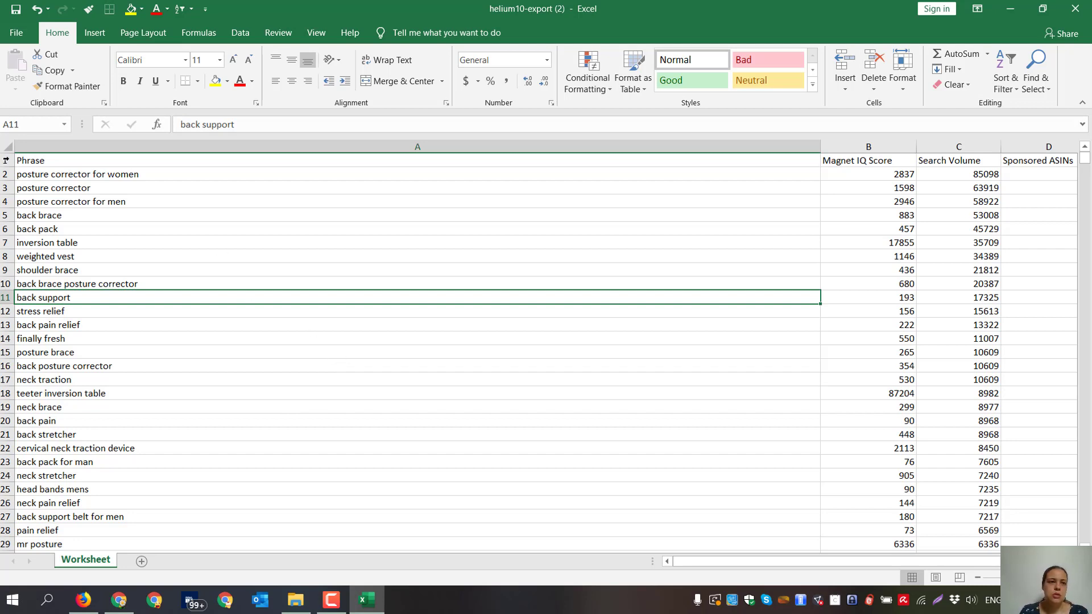
pyautogui.moveTo(81, 175); pyautogui.dragTo(83, 189)
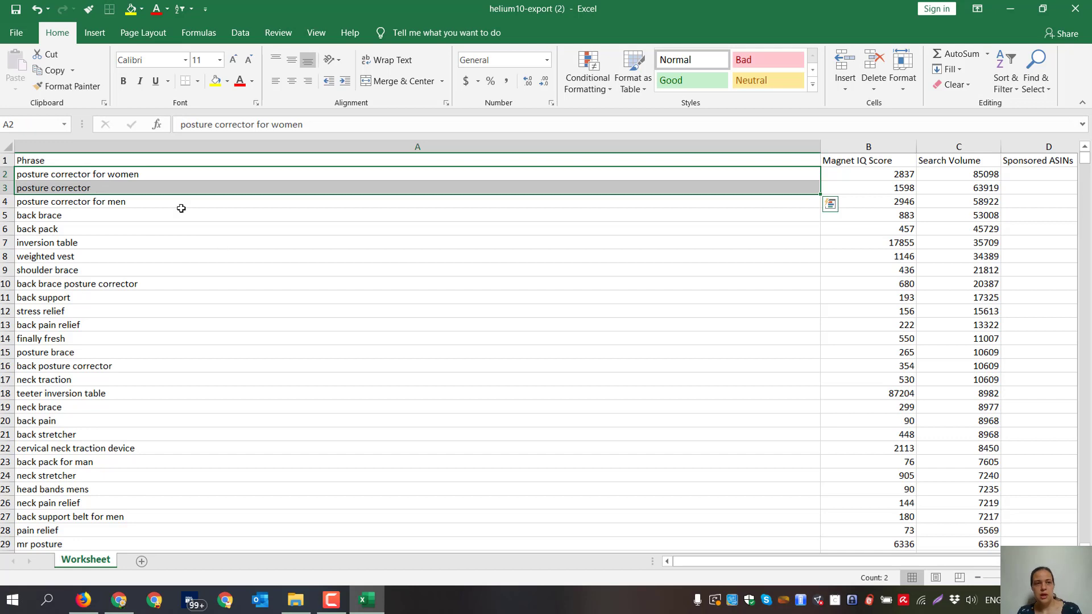
# Add header filters to the keyword table and filter the Phrase column for phrases containing "posture".
pyautogui.click(175, 232)
pyautogui.hotkey('ctrl', 'shift', 'l')
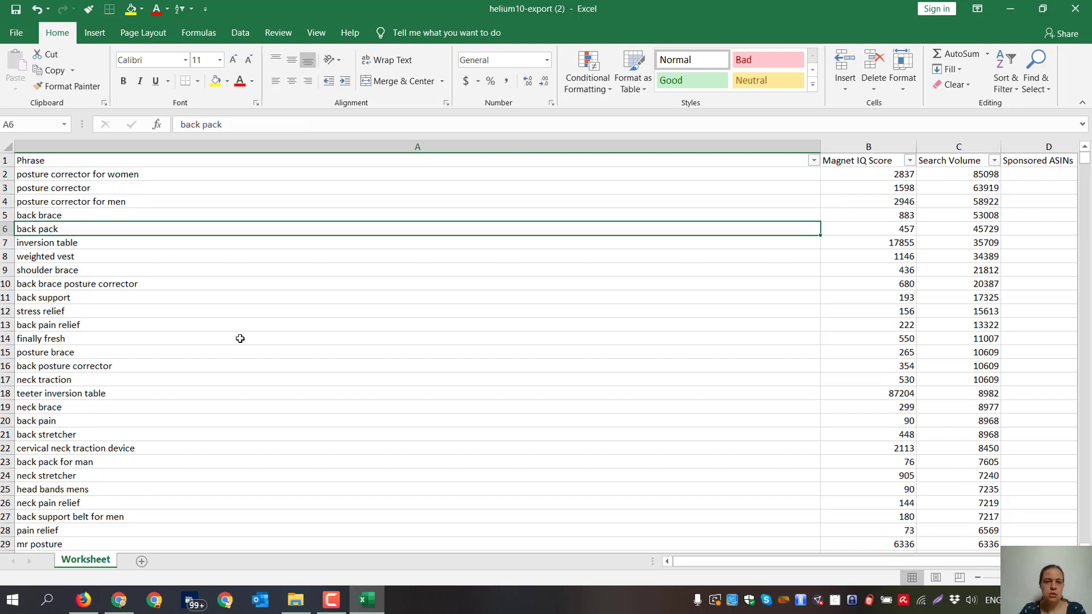
pyautogui.click(815, 160)
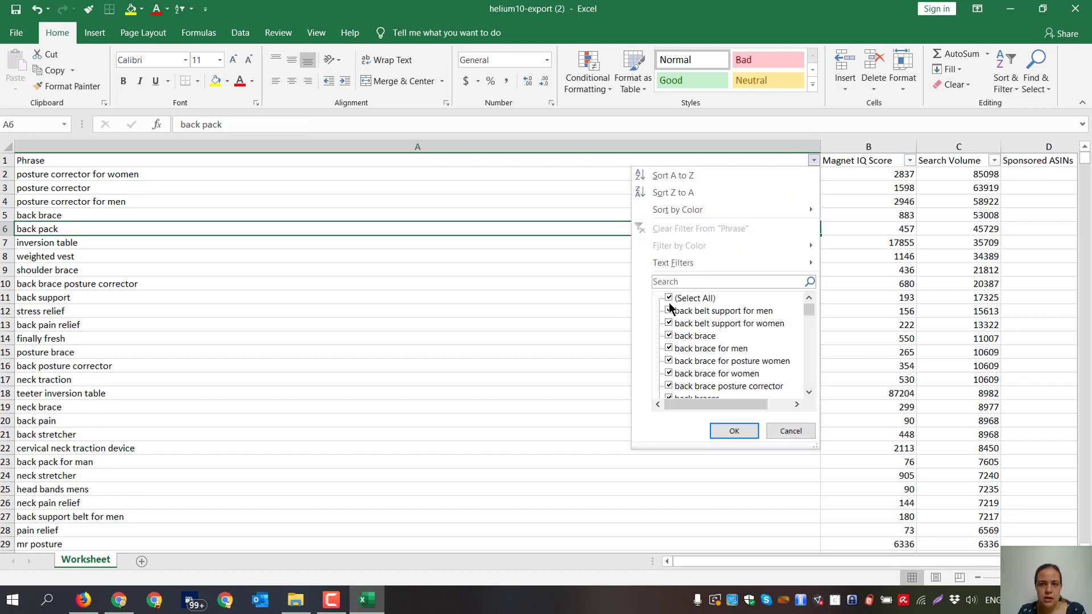
pyautogui.click(714, 283)
pyautogui.write('posture')
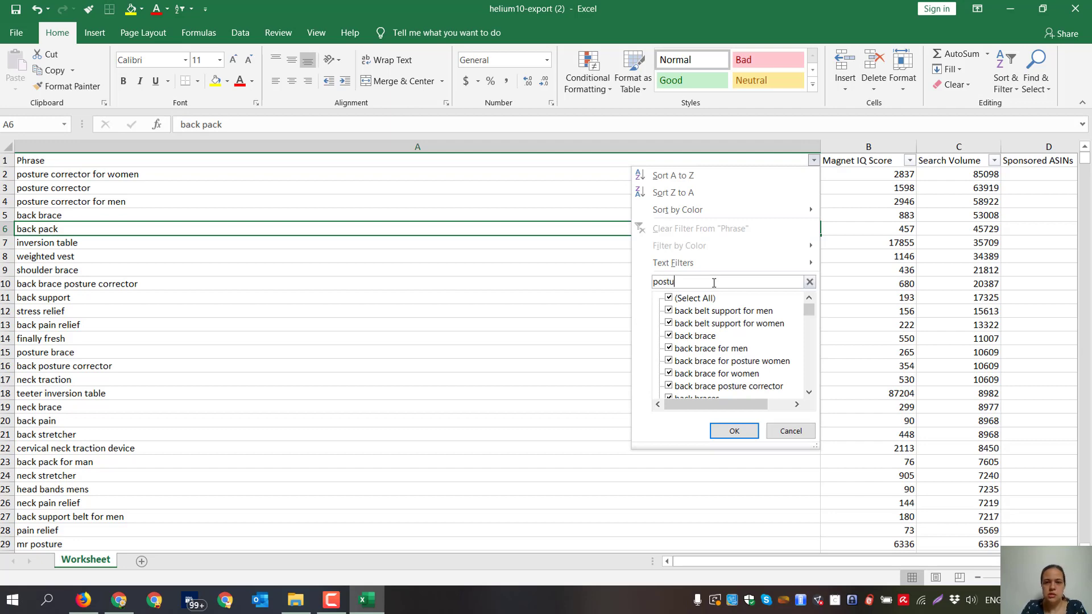
pyautogui.click(714, 435)
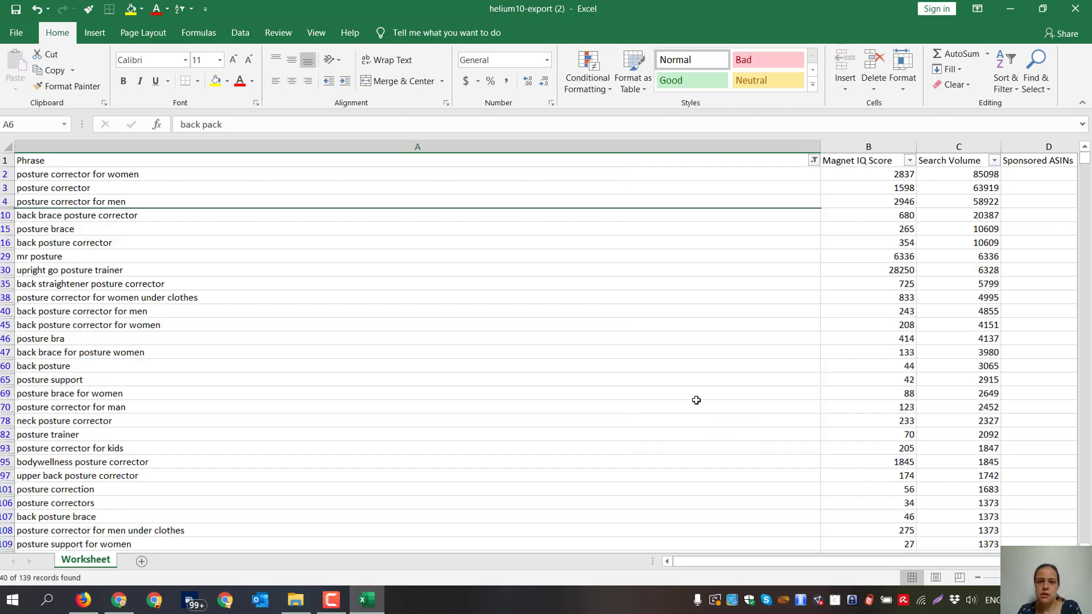
# Copy the entire filtered posture keyword table, including headers, into a new sheet.
pyautogui.click(364, 380)
pyautogui.scroll(-8, 373, 344)
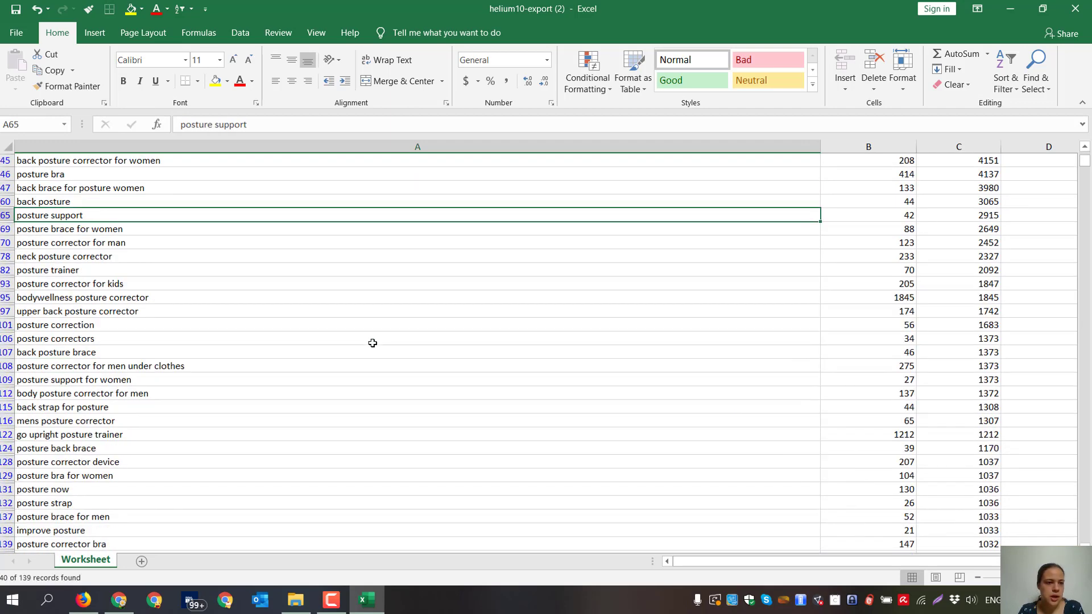
pyautogui.scroll(8, 352, 367)
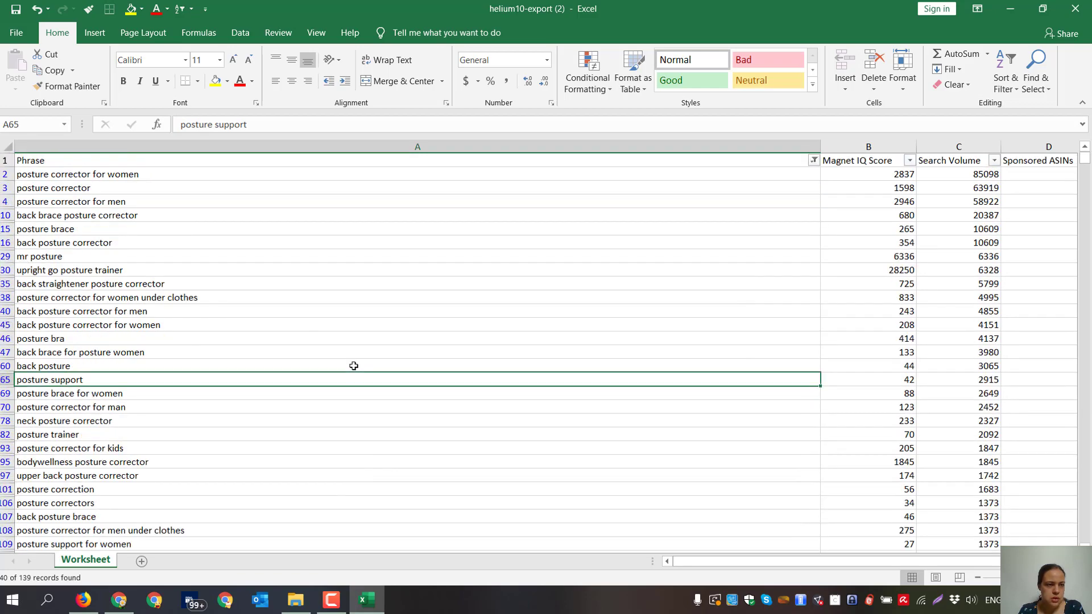
pyautogui.click(286, 257)
pyautogui.hotkey('ctrl', 'a')
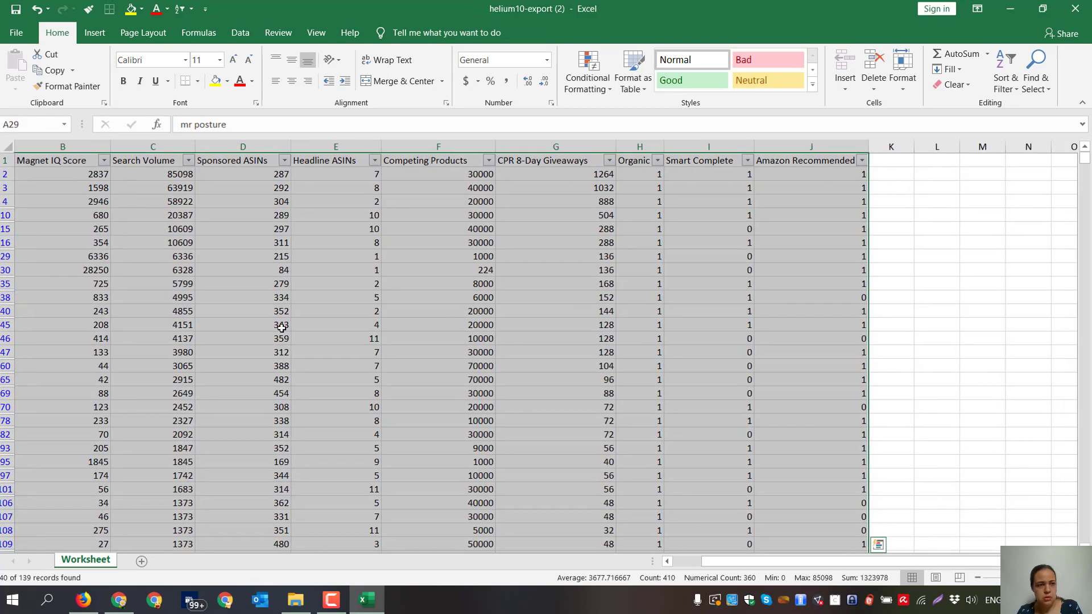
pyautogui.hotkey('ctrl', 'c')
pyautogui.click(142, 562)
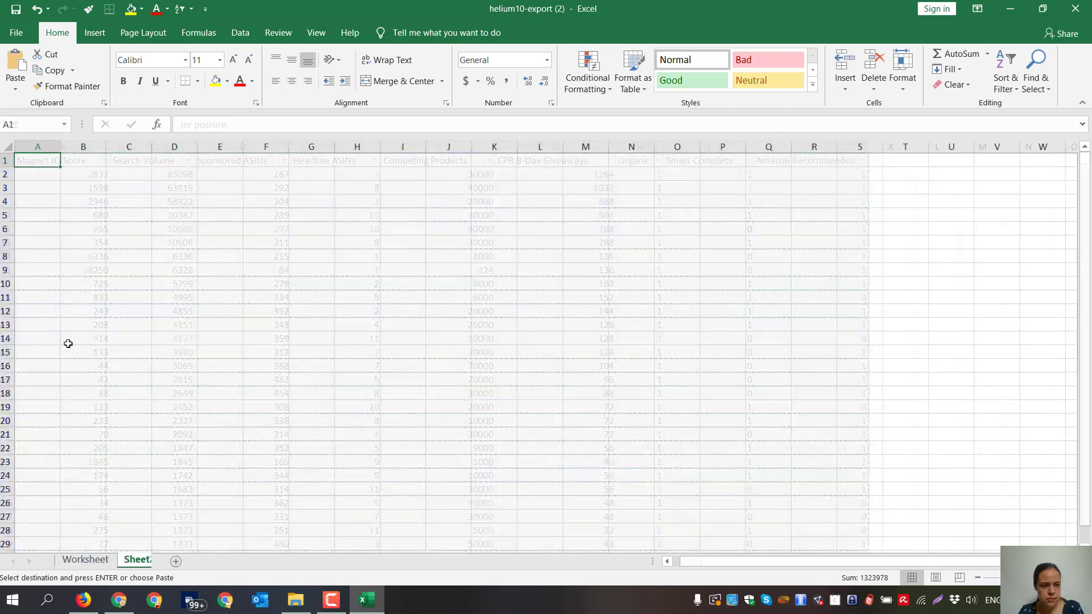
pyautogui.hotkey('ctrl', 'v')
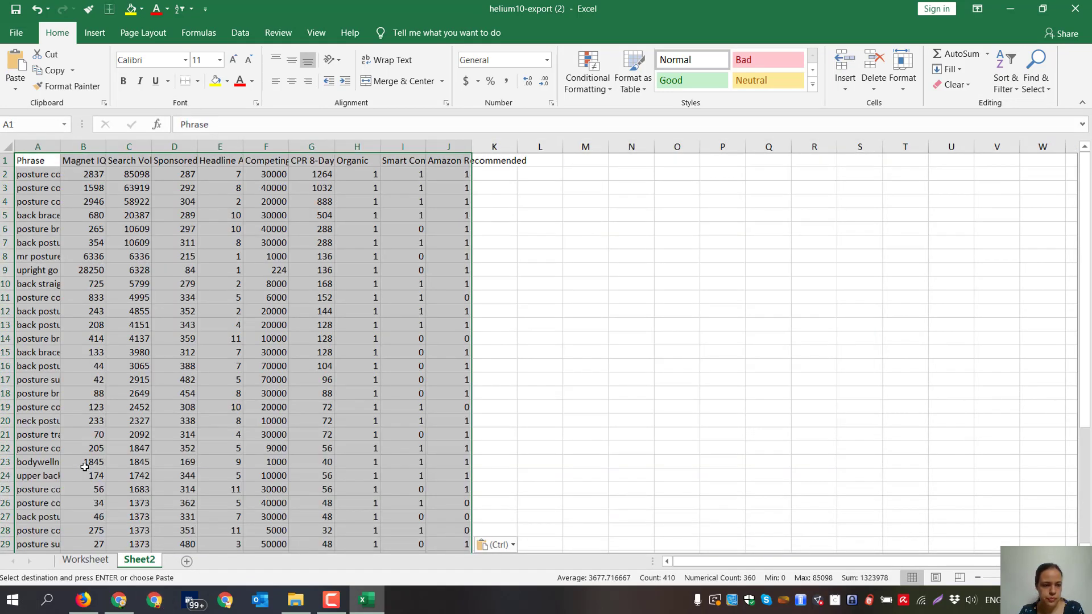
# Rename the new sheet as "Posture - related".
pyautogui.doubleClick(143, 561)
pyautogui.write('P')
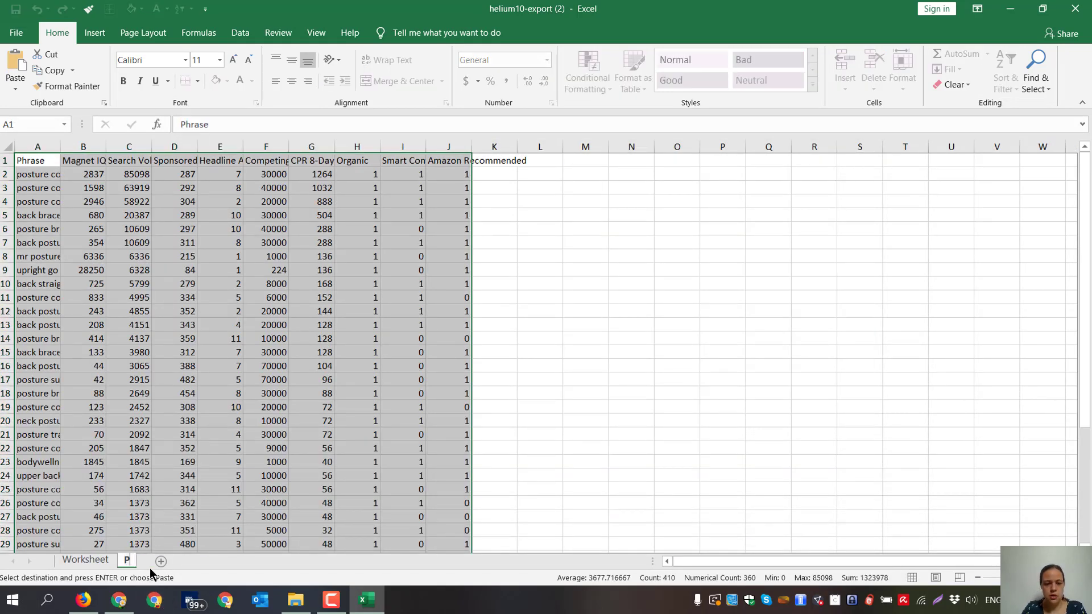
pyautogui.write('osture - related')
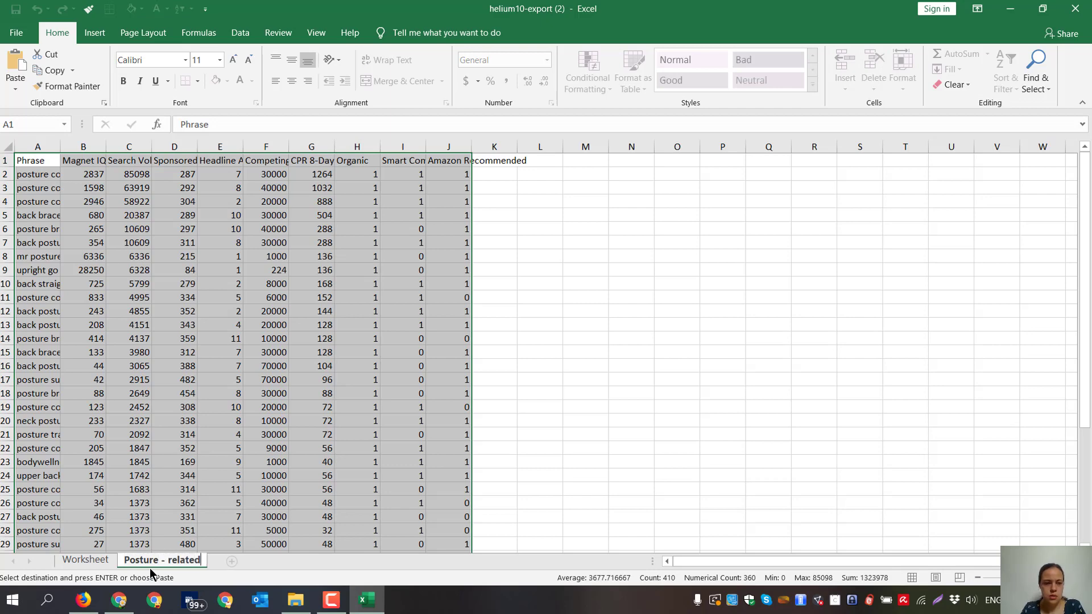
pyautogui.press('Return')
# Delete all filtered posture keyword rows below the header in the Worksheet sheet, and remove the header filters.
pyautogui.click(85, 559)
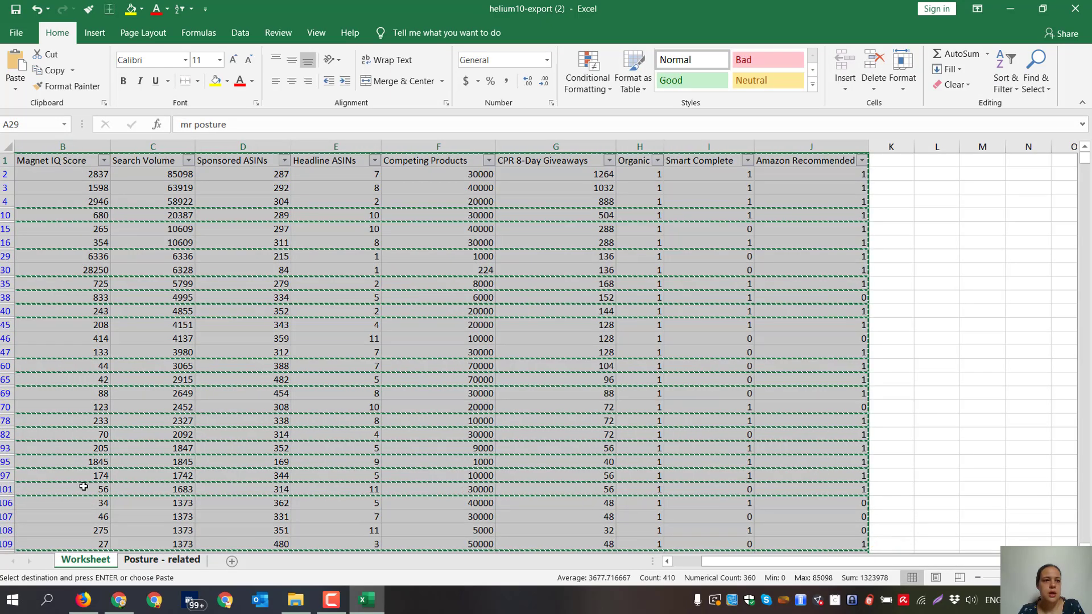
pyautogui.click(119, 354)
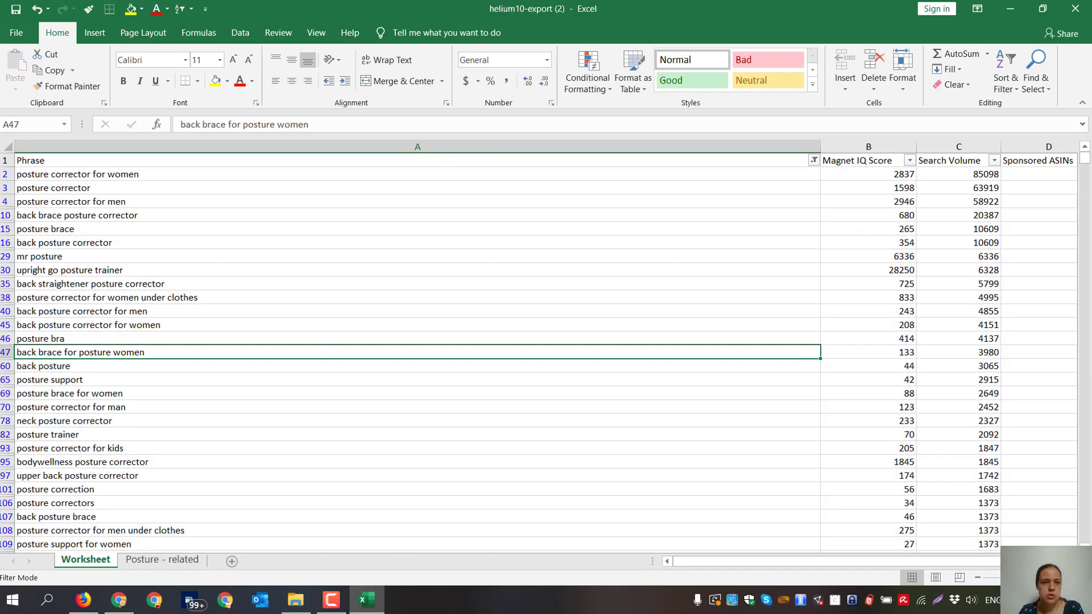
pyautogui.click(5, 174)
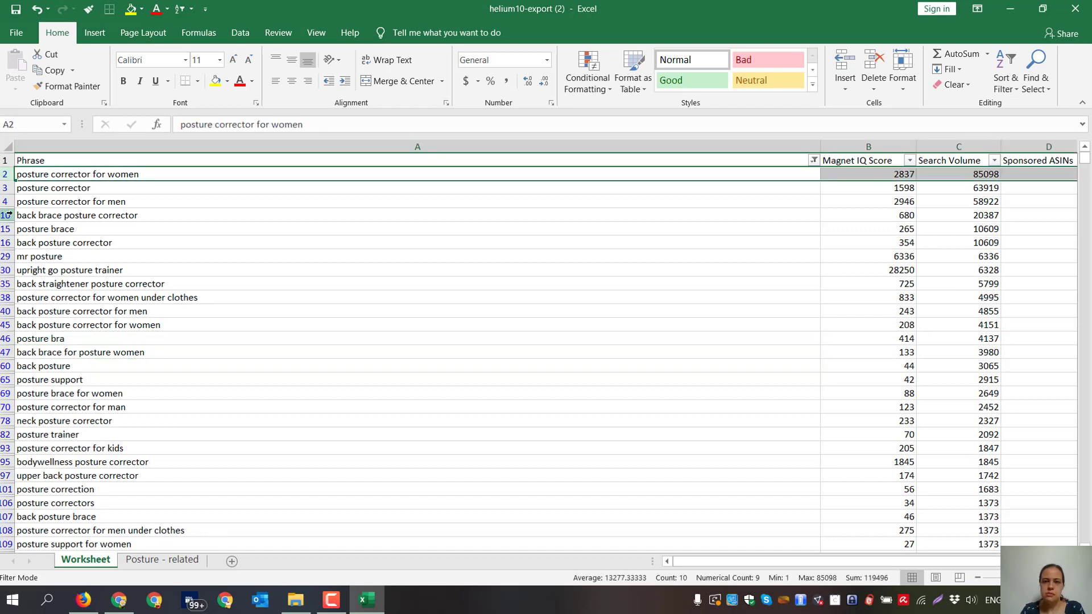
pyautogui.hotkey('ctrl', 'shift', 'Down')
pyautogui.rightClick(207, 232)
pyautogui.click(261, 346)
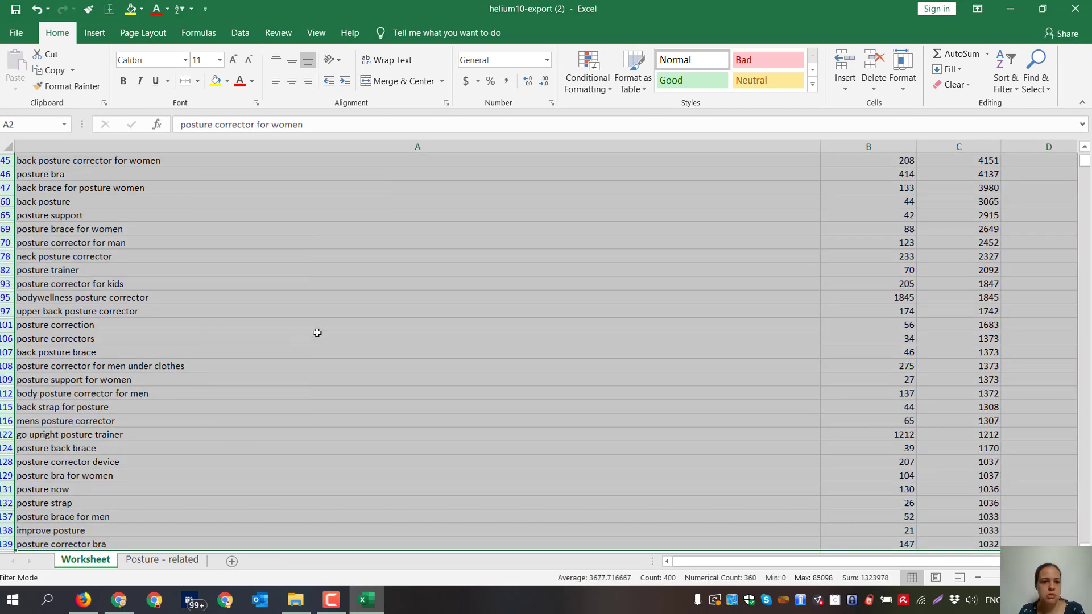
pyautogui.click(322, 272)
pyautogui.hotkey('ctrl', 'shift', 'l')
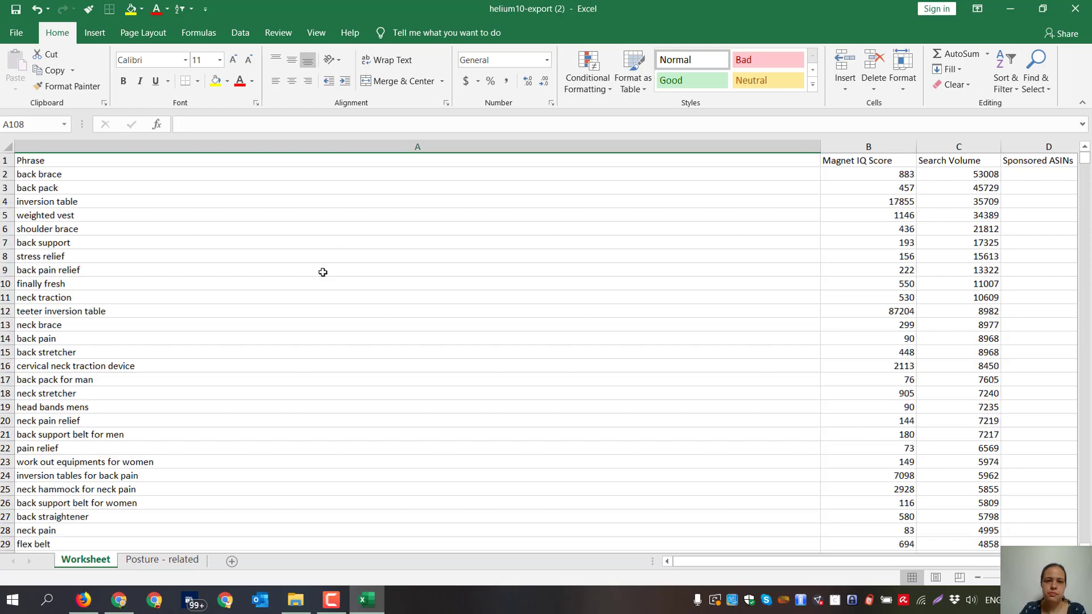
# Look through the remaining phrases in the Worksheet sheet for another common word to group keywords by.
pyautogui.click(323, 272)
pyautogui.scroll(-9, 324, 272)
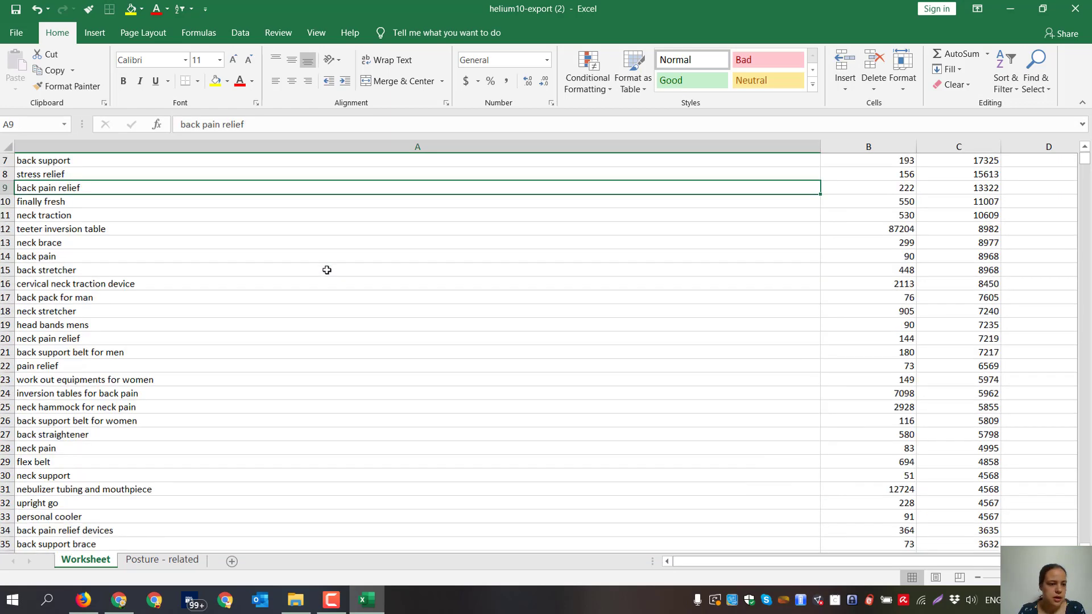
pyautogui.scroll(-12, 327, 272)
pyautogui.click(403, 147)
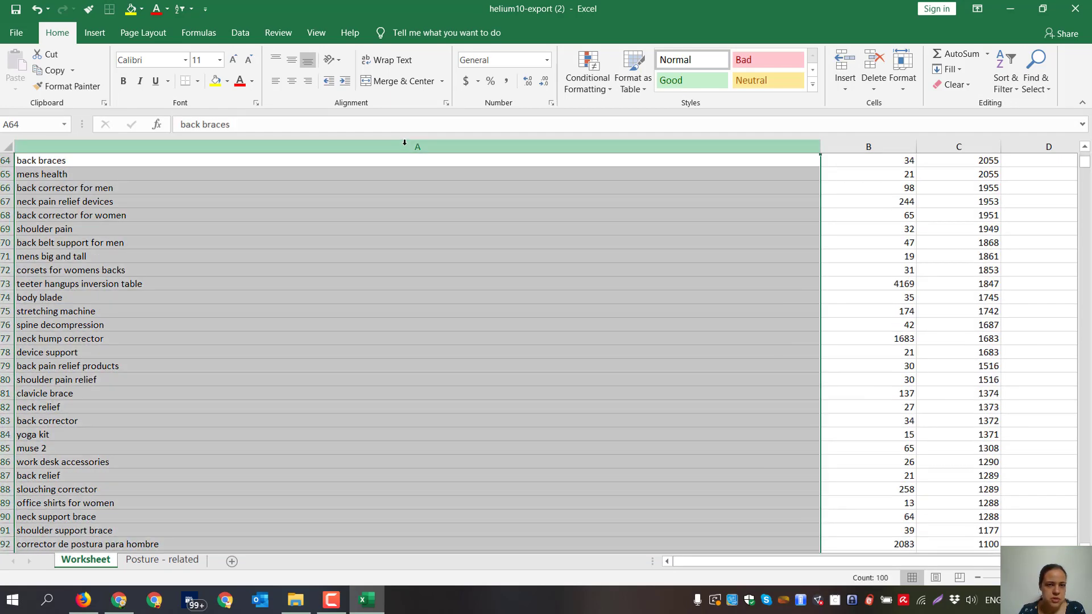
pyautogui.click(387, 267)
pyautogui.scroll(12, 370, 310)
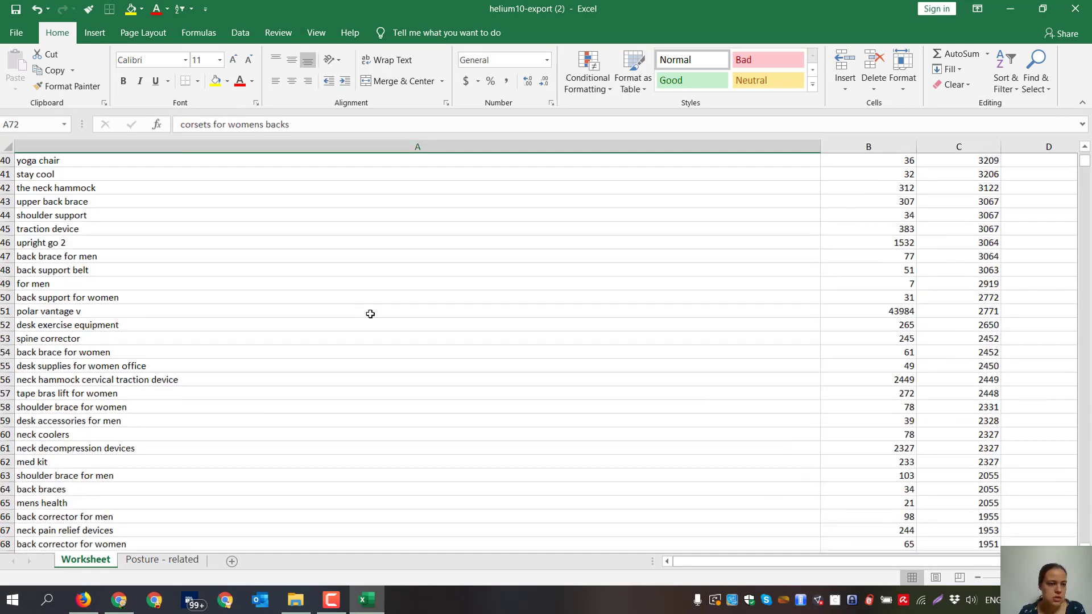
pyautogui.scroll(9, 370, 314)
# Add header filters again and filter the Phrase column for phrases containing "supp".
pyautogui.click(141, 202)
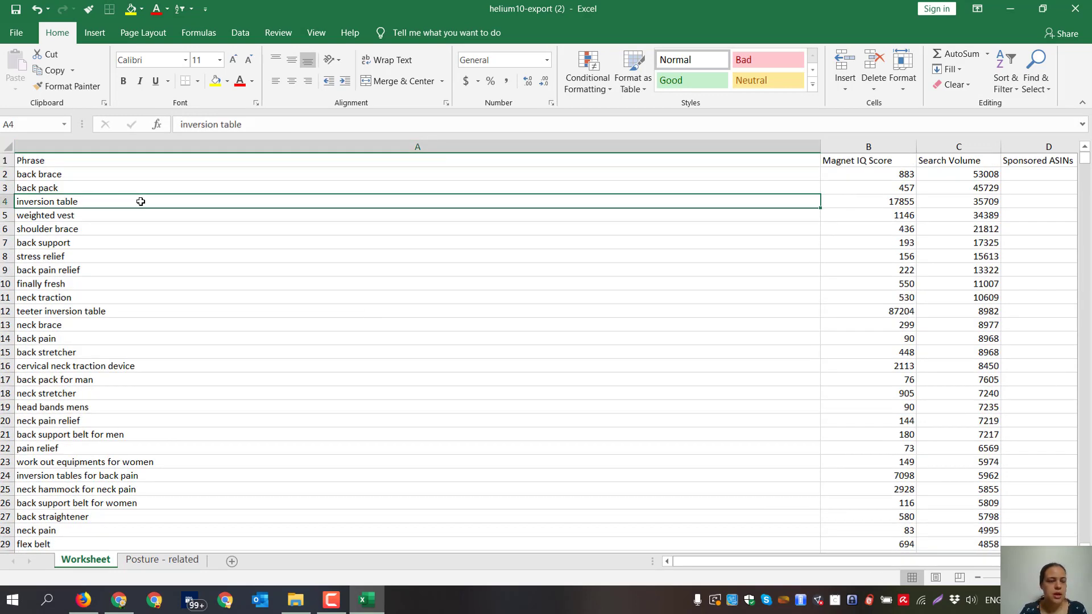
pyautogui.hotkey('ctrl', 'shift', 'l')
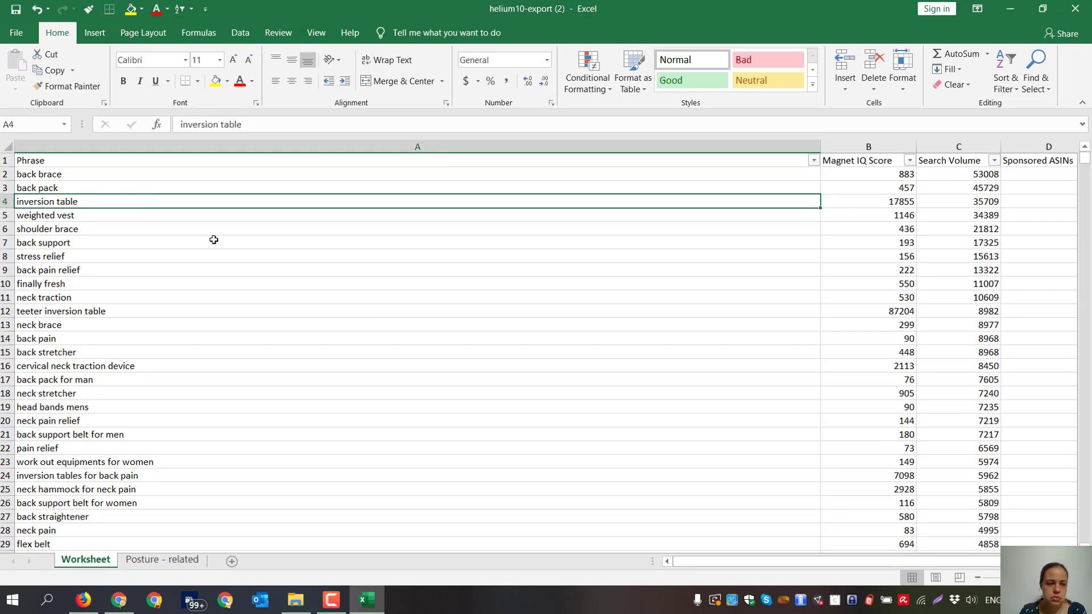
pyautogui.click(823, 156)
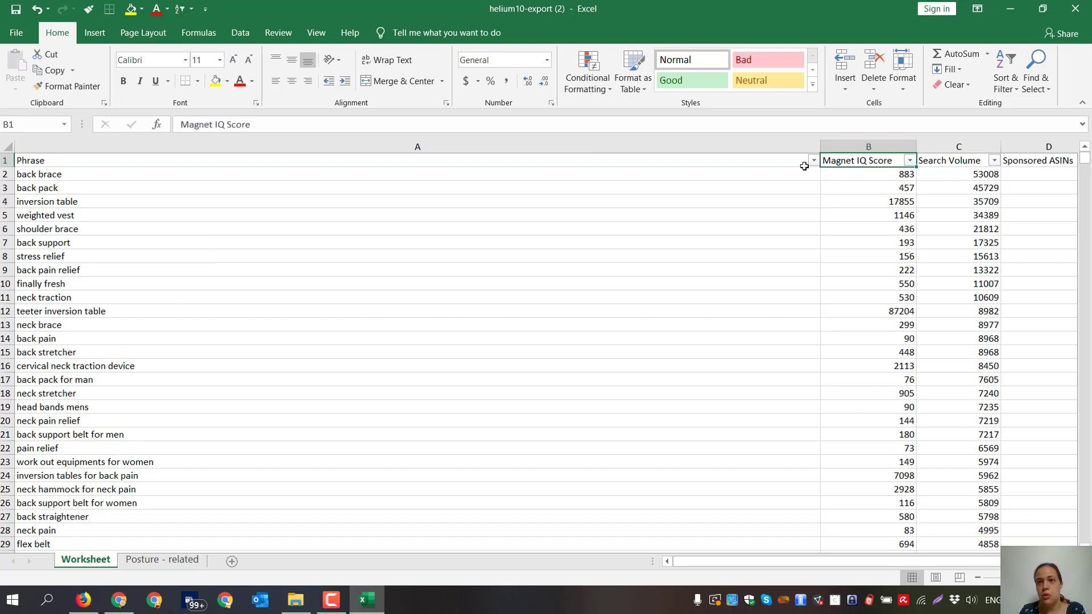
pyautogui.click(814, 161)
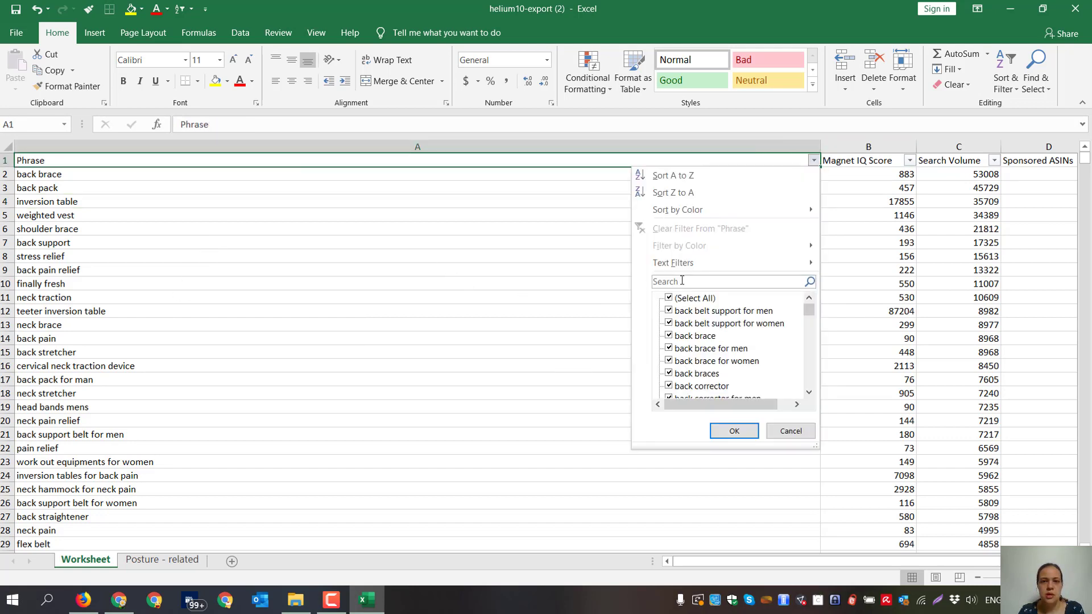
pyautogui.click(681, 281)
pyautogui.write('suppr')
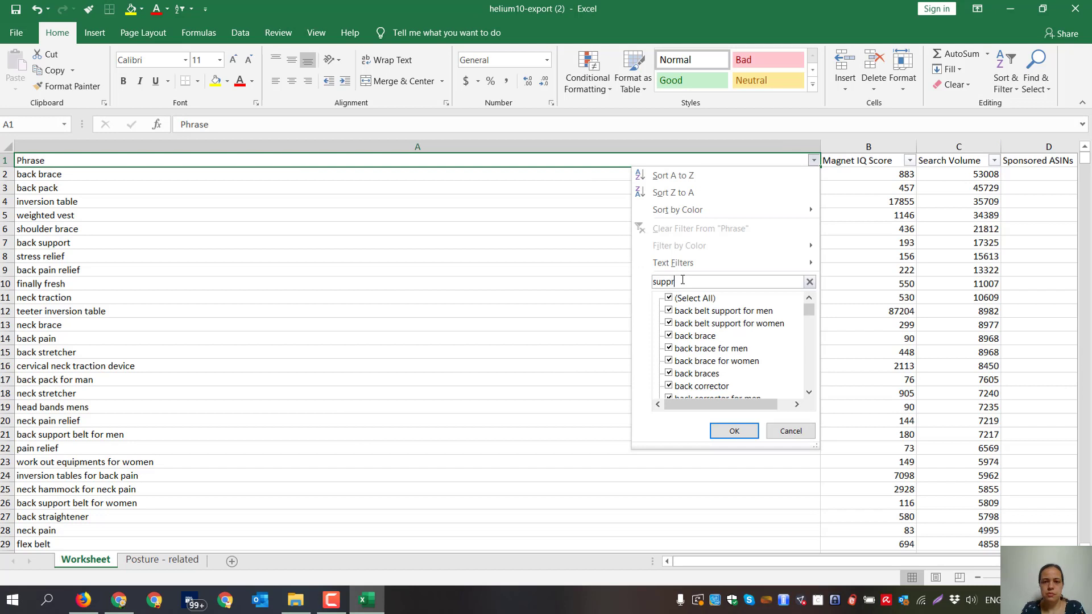
pyautogui.press('BackSpace')
pyautogui.write('ort')
pyautogui.press('Return')
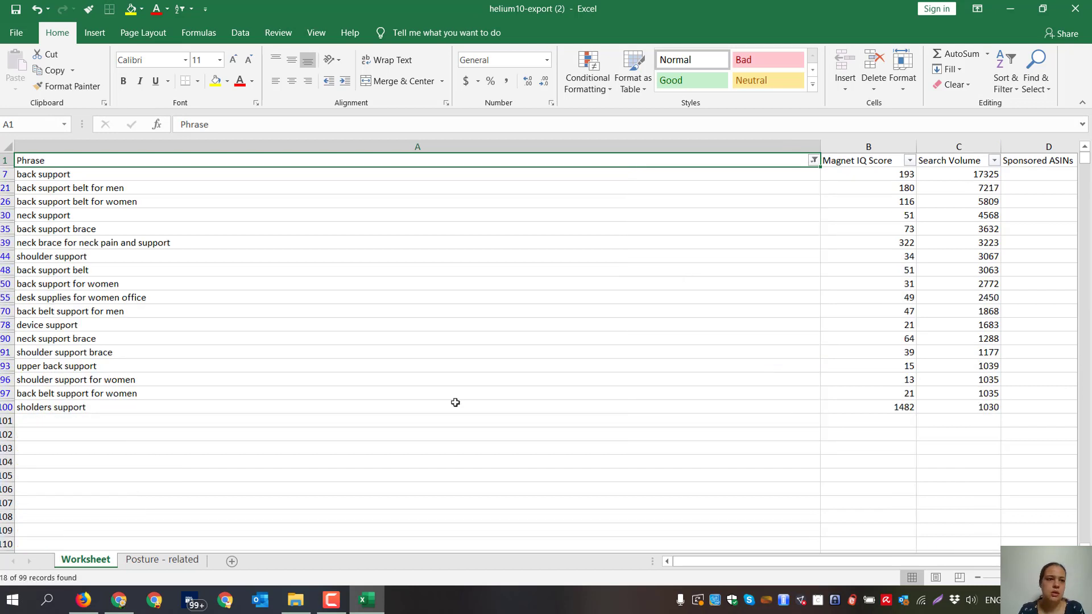
# Add a new sheet named "Support - related" after the Worksheet sheet.
pyautogui.click(395, 313)
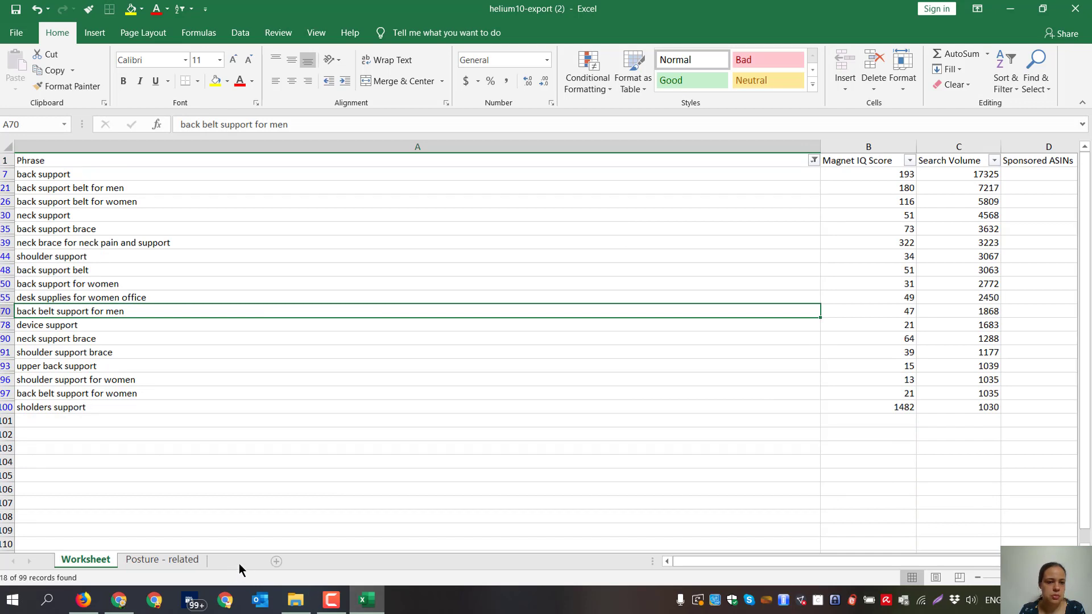
pyautogui.click(275, 561)
pyautogui.doubleClick(149, 561)
pyautogui.write('Su')
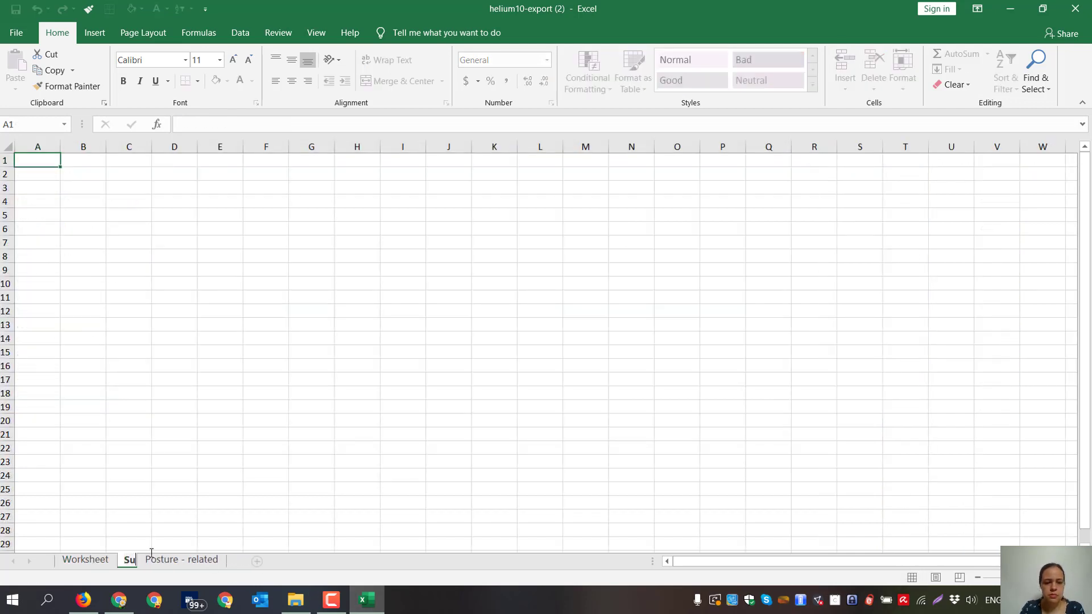
pyautogui.write('pport - relate')
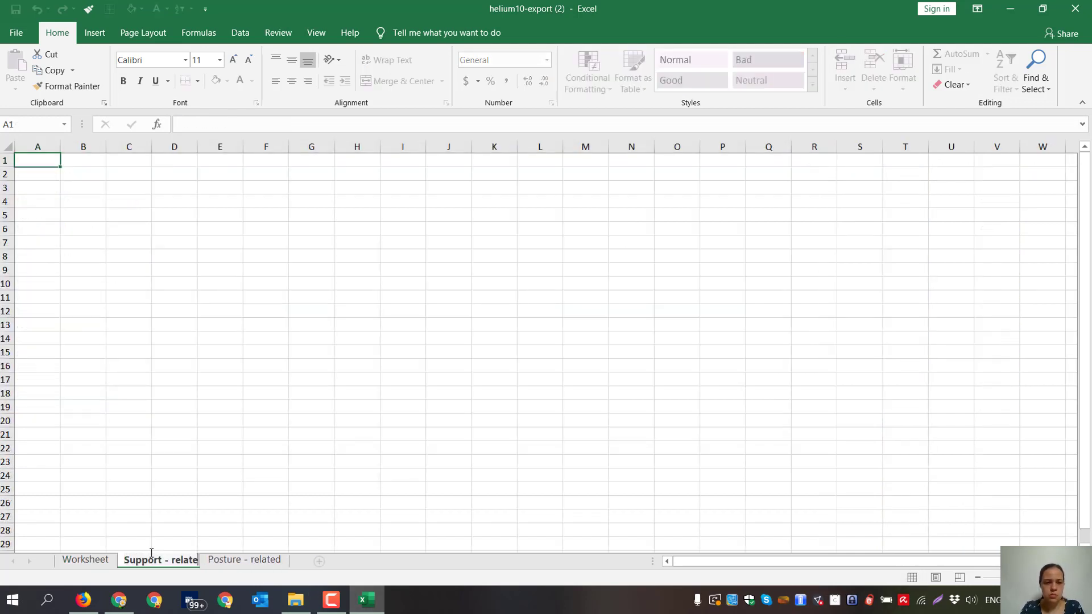
pyautogui.write('d')
pyautogui.press('Return')
# Copy the filtered support keyword rows with their header from the Worksheet sheet into the Support - related sheet, starting at A1.
pyautogui.hotkey('ctrl', 'pageup')
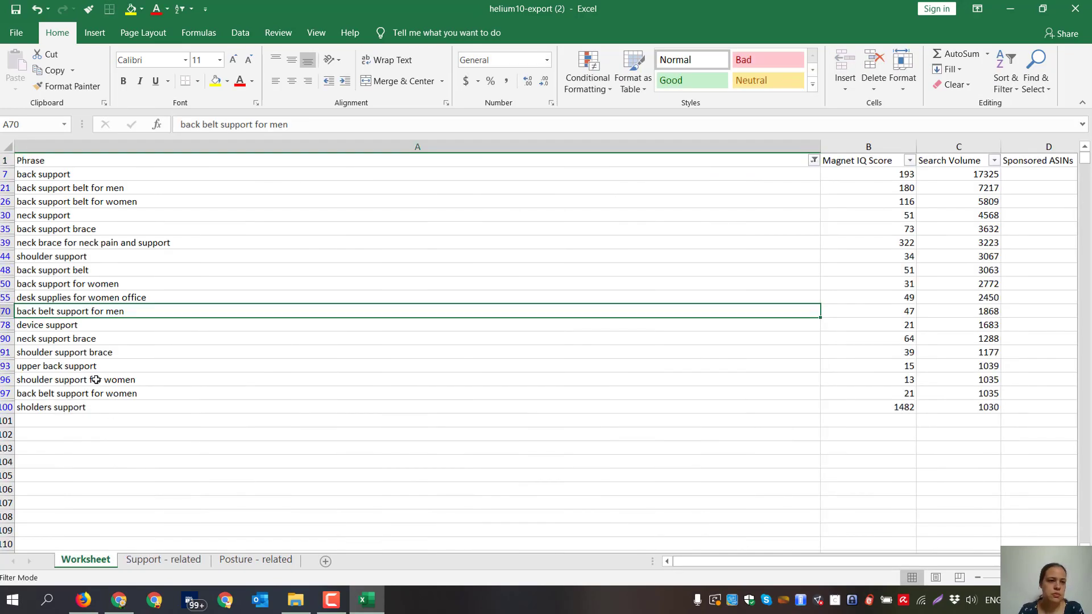
pyautogui.hotkey('ctrl', 'a')
pyautogui.hotkey('ctrl', 'c')
pyautogui.hotkey('ctrl', 'pagedown')
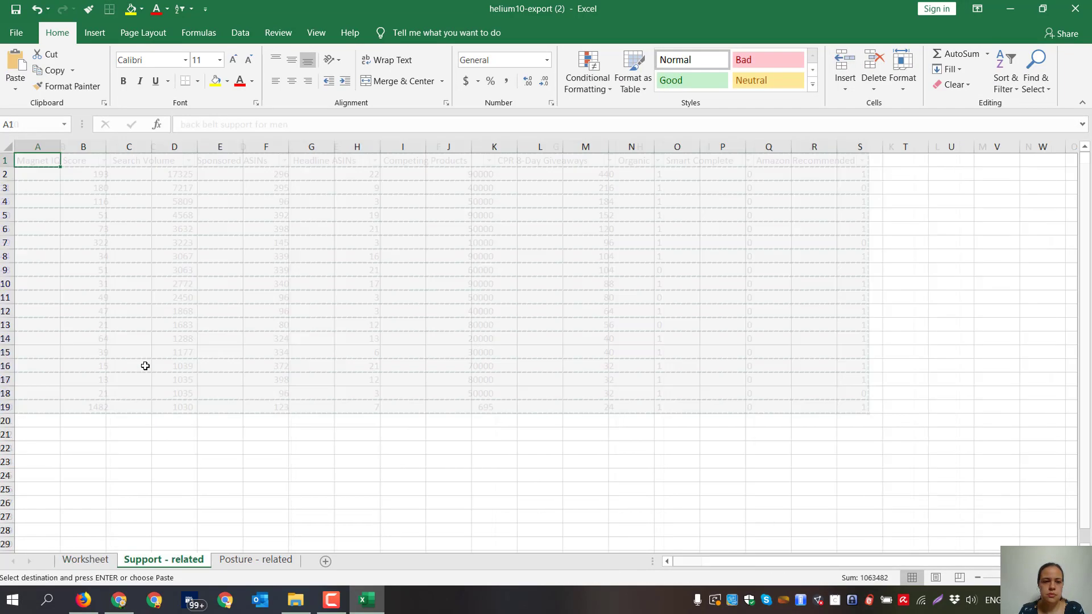
pyautogui.hotkey('ctrl', 'v')
# Delete all filtered support keyword rows below the header in the Worksheet sheet, and remove the header filters.
pyautogui.hotkey('ctrl', 'pageup')
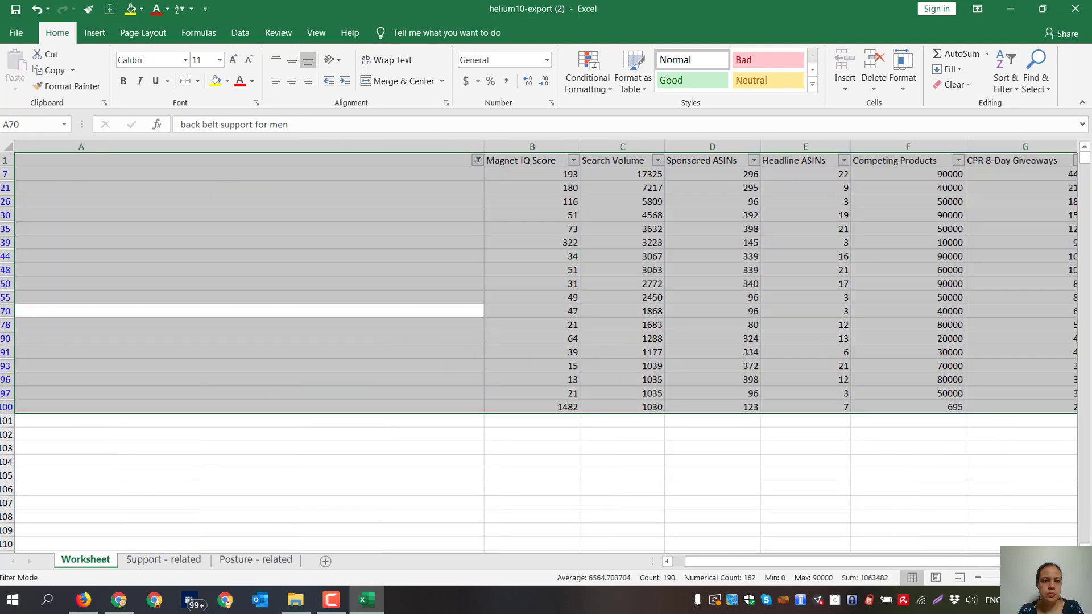
pyautogui.click(4, 174)
pyautogui.hotkey('ctrl', 'shift', 'Down')
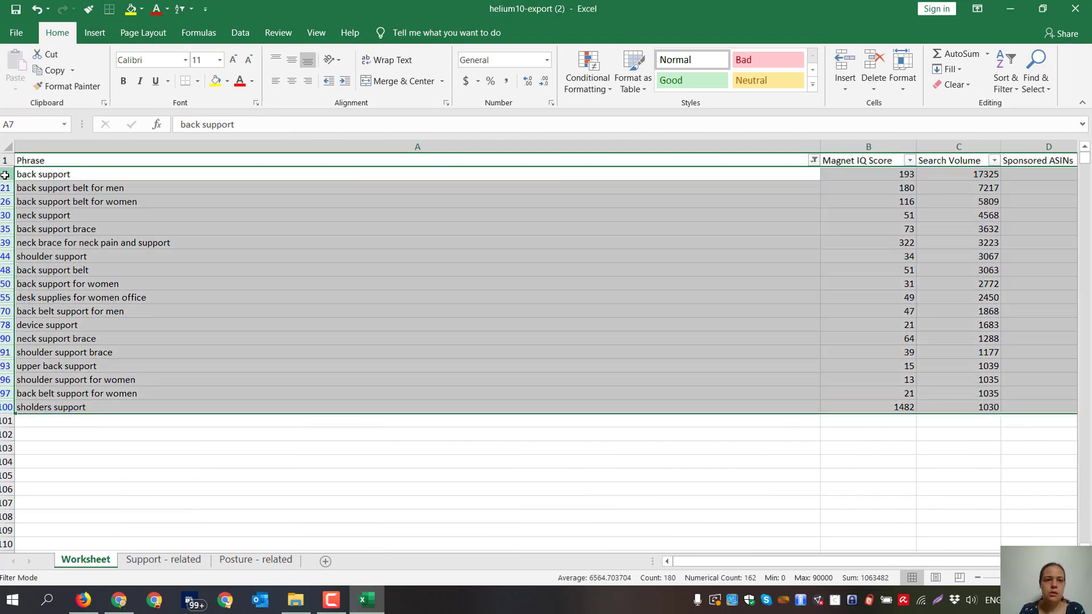
pyautogui.rightClick(205, 285)
pyautogui.click(248, 405)
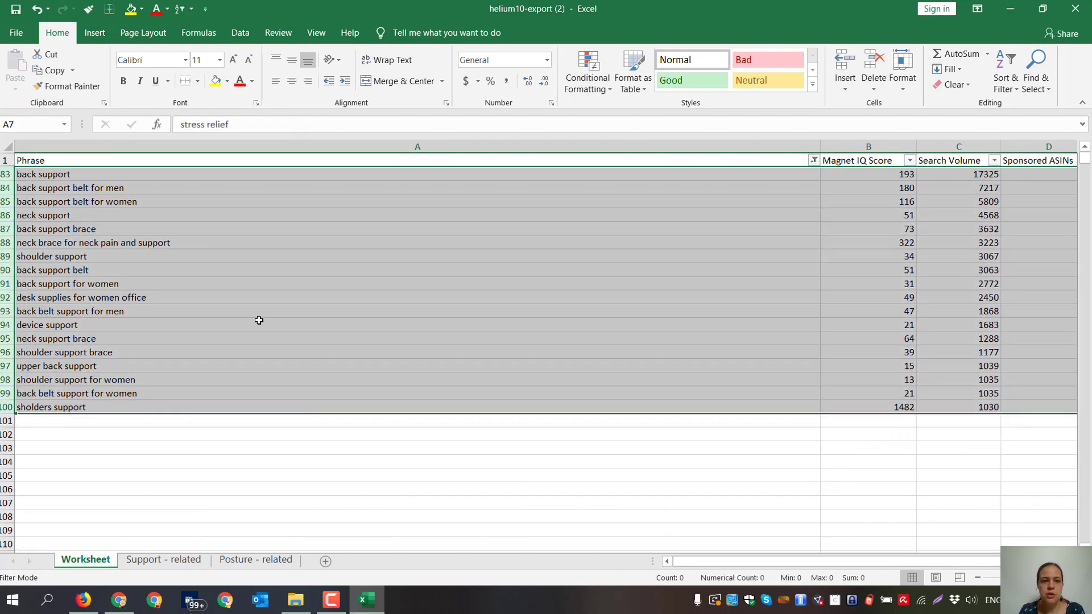
pyautogui.hotkey('ctrl', 'shift', 'l')
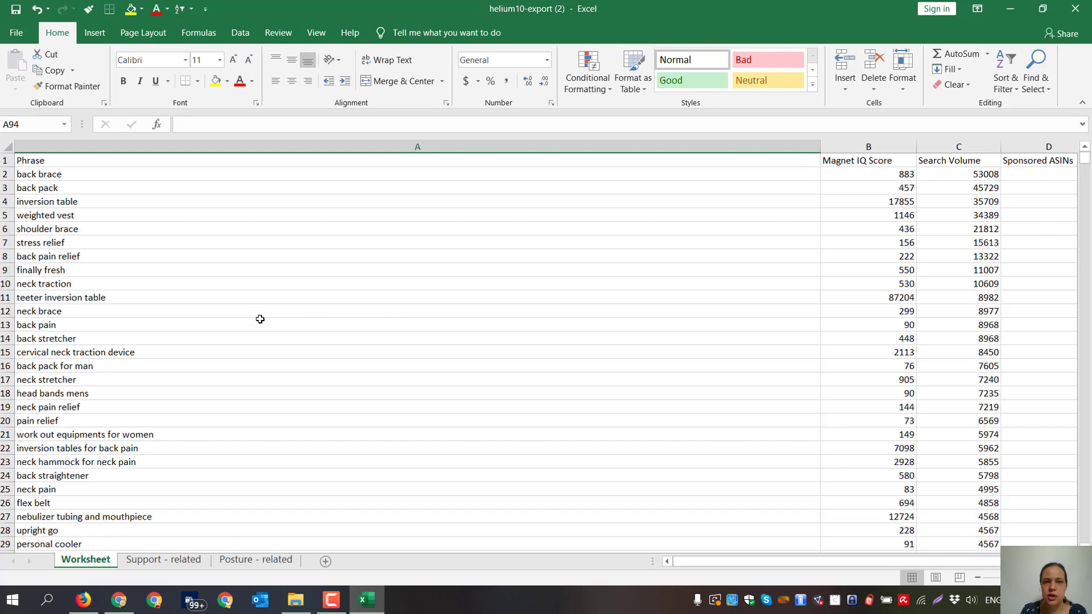
# Colour the text of the whole "shoulder brace" row red in the Worksheet sheet.
pyautogui.click(261, 328)
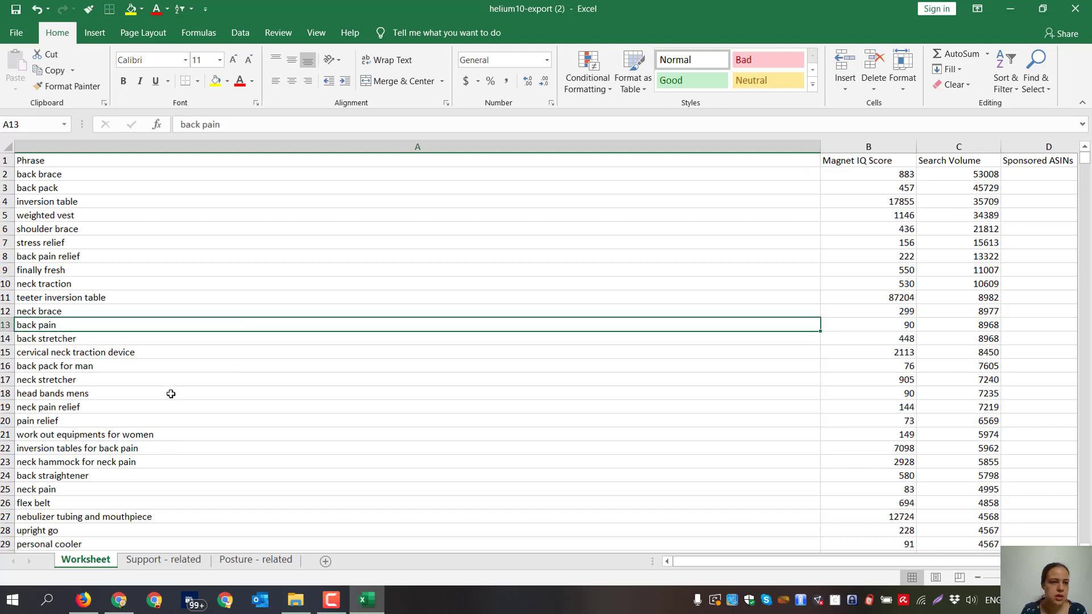
pyautogui.click(169, 228)
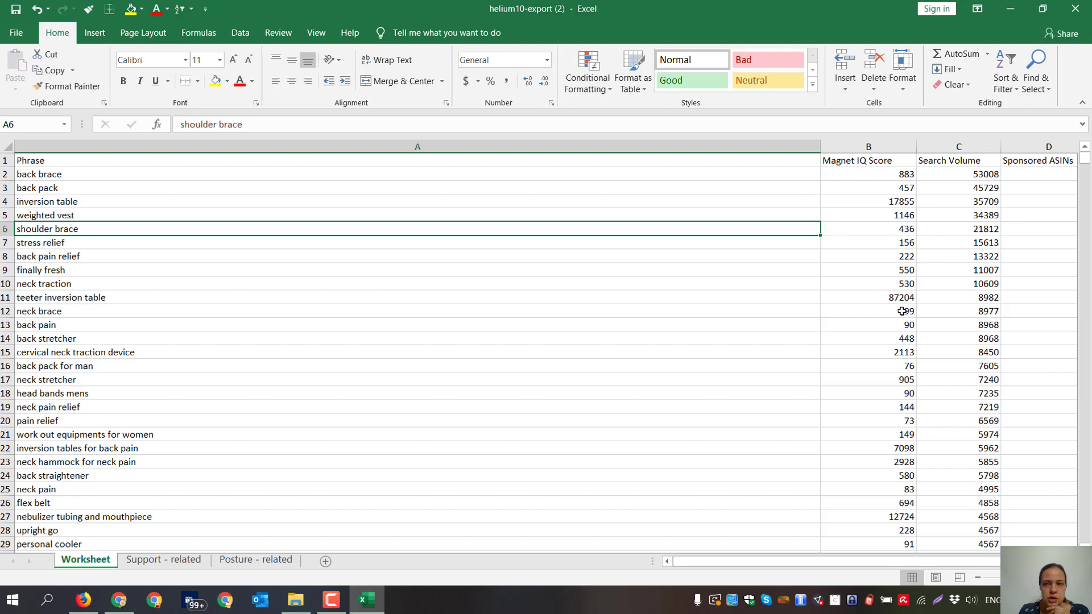
pyautogui.click(7, 229)
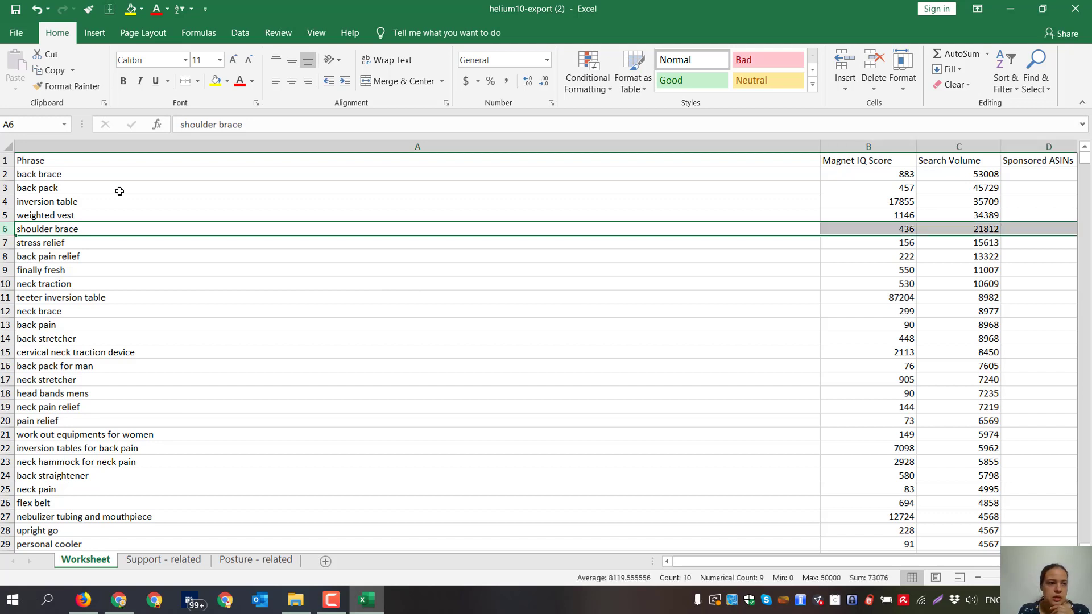
pyautogui.click(241, 82)
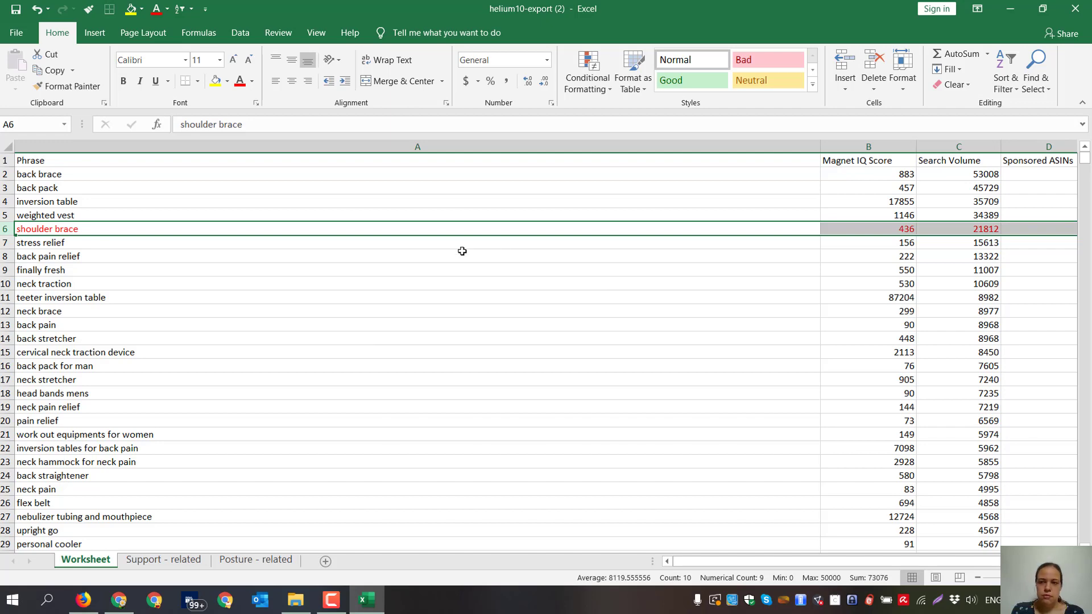
# Examine the "shoulder brace" row's metrics, from search volume to competing products.
pyautogui.press('Right')
pyautogui.press('Right')
pyautogui.press('Right')
pyautogui.press('Right')
pyautogui.press('Right')
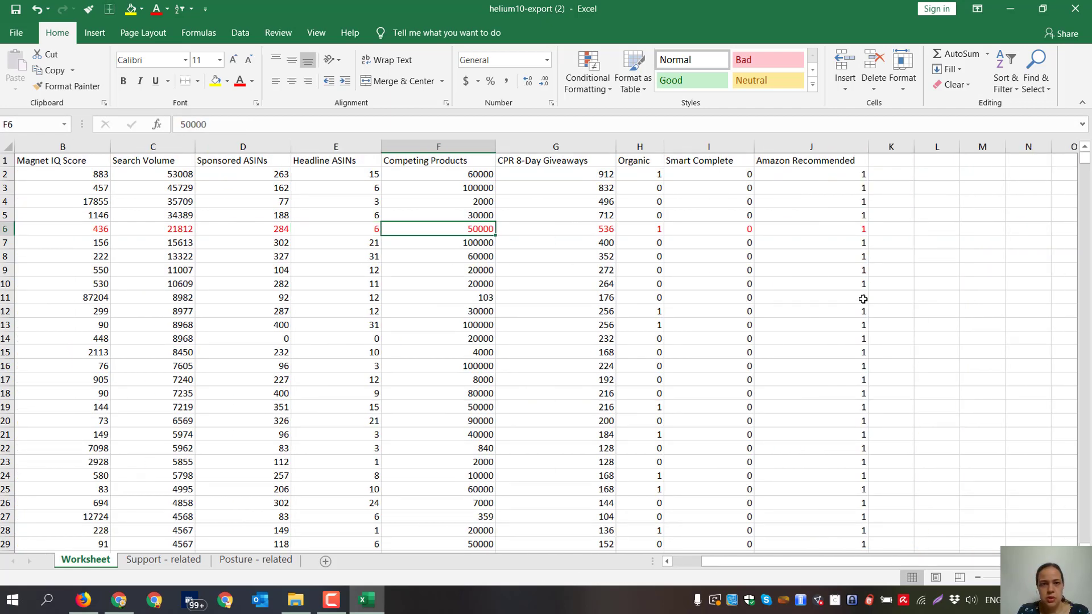
pyautogui.press('Left')
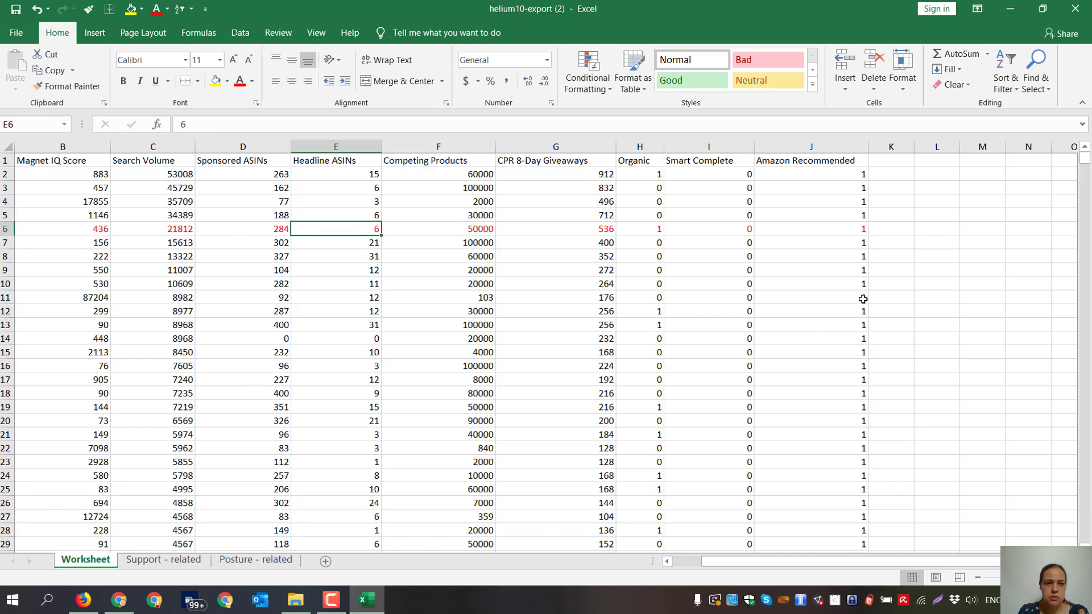
pyautogui.press('Left')
pyautogui.press('Left')
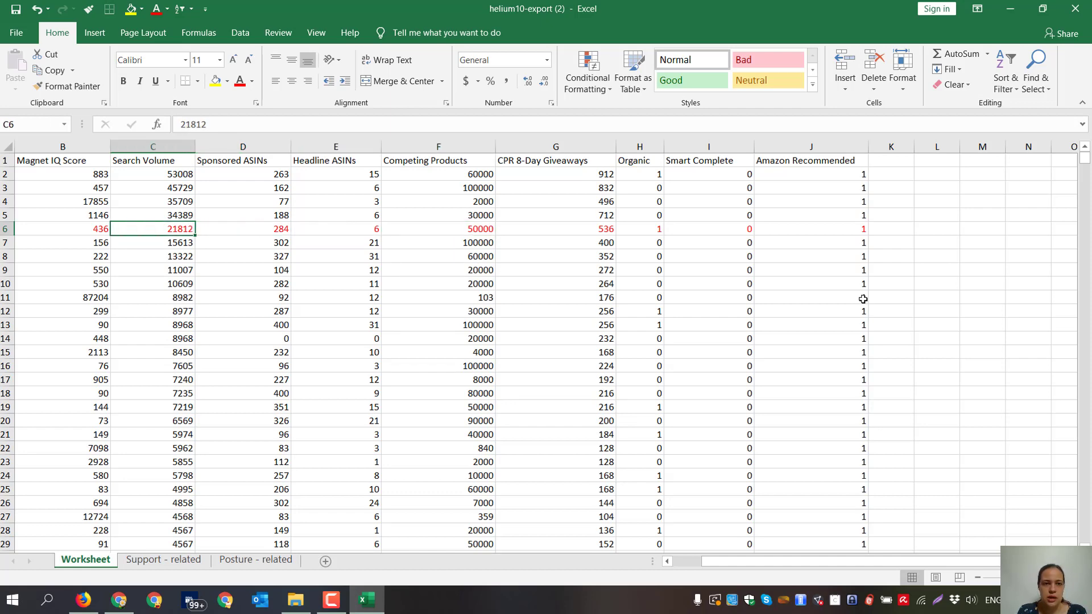
pyautogui.press('Left')
pyautogui.press('Left')
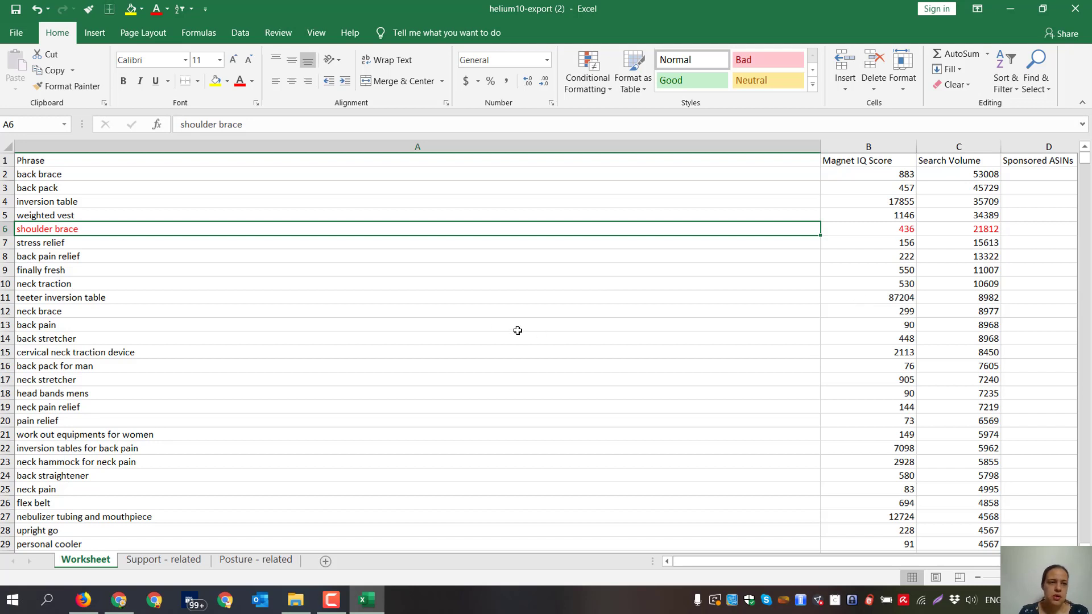
# Add header filters again and filter the Phrase column for phrases containing "brace".
pyautogui.click(271, 312)
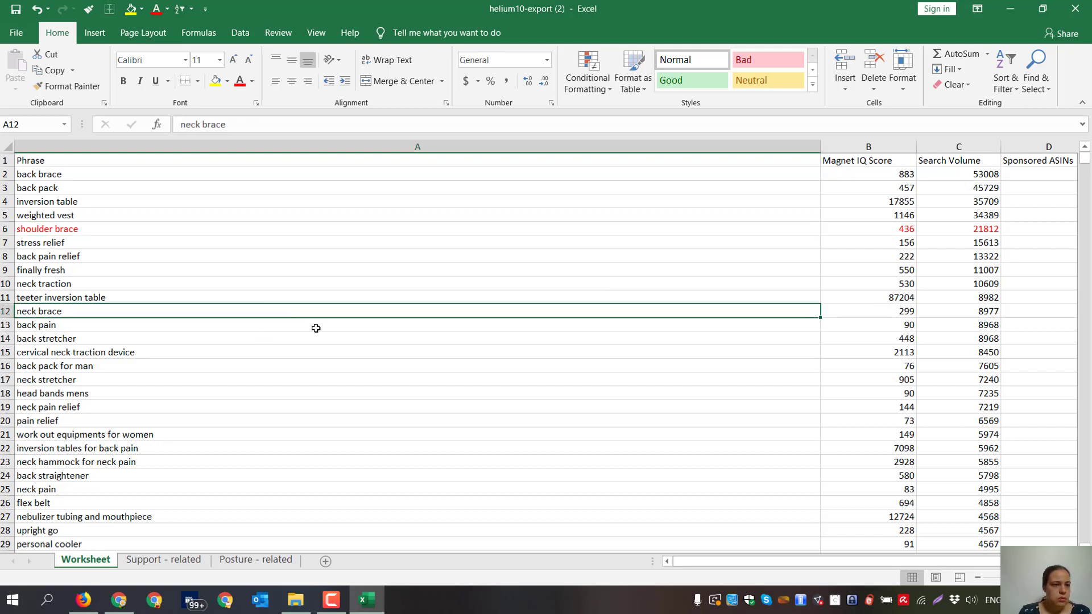
pyautogui.hotkey('ctrl', 'shift', 'l')
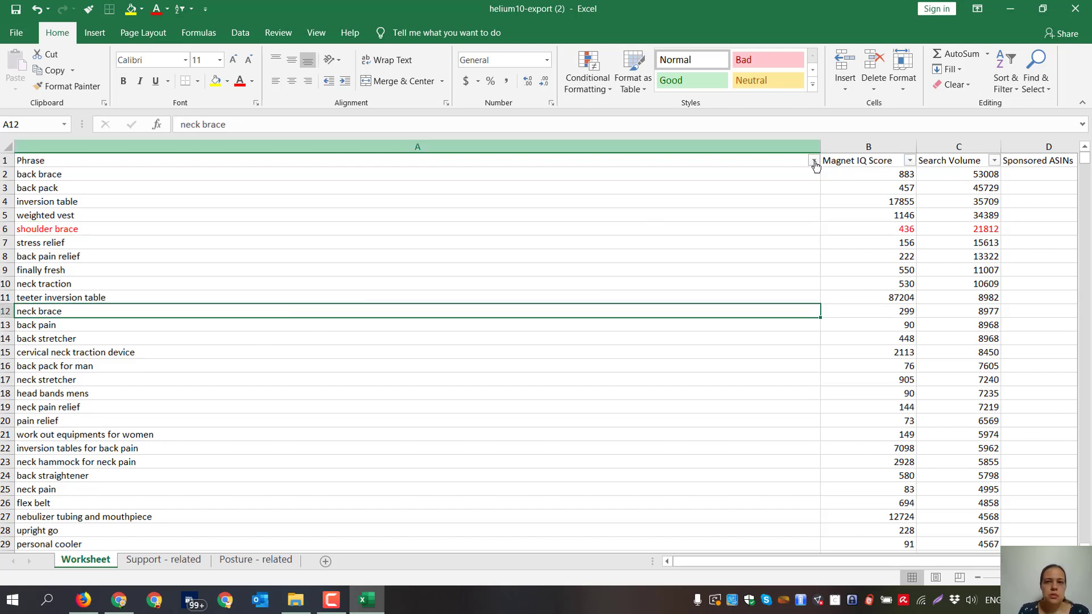
pyautogui.click(814, 161)
pyautogui.click(695, 280)
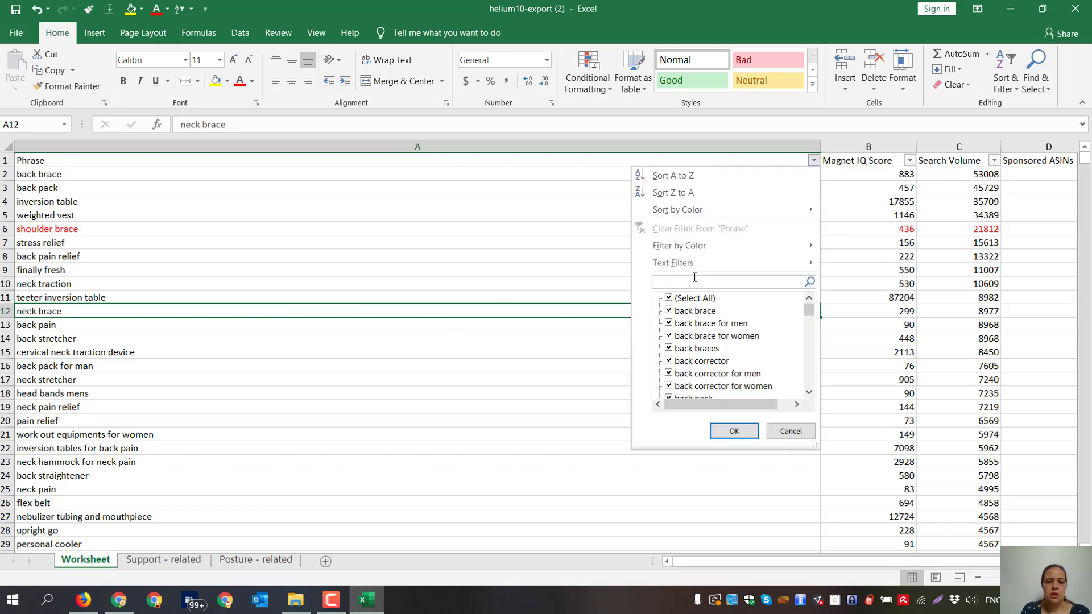
pyautogui.write('brace')
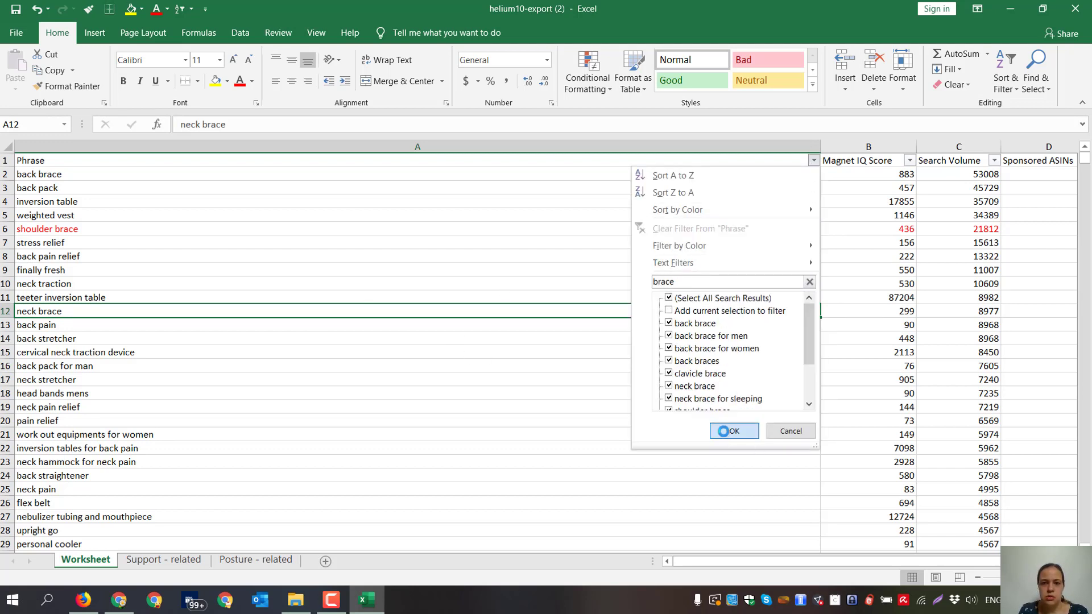
pyautogui.click(734, 430)
pyautogui.click(121, 270)
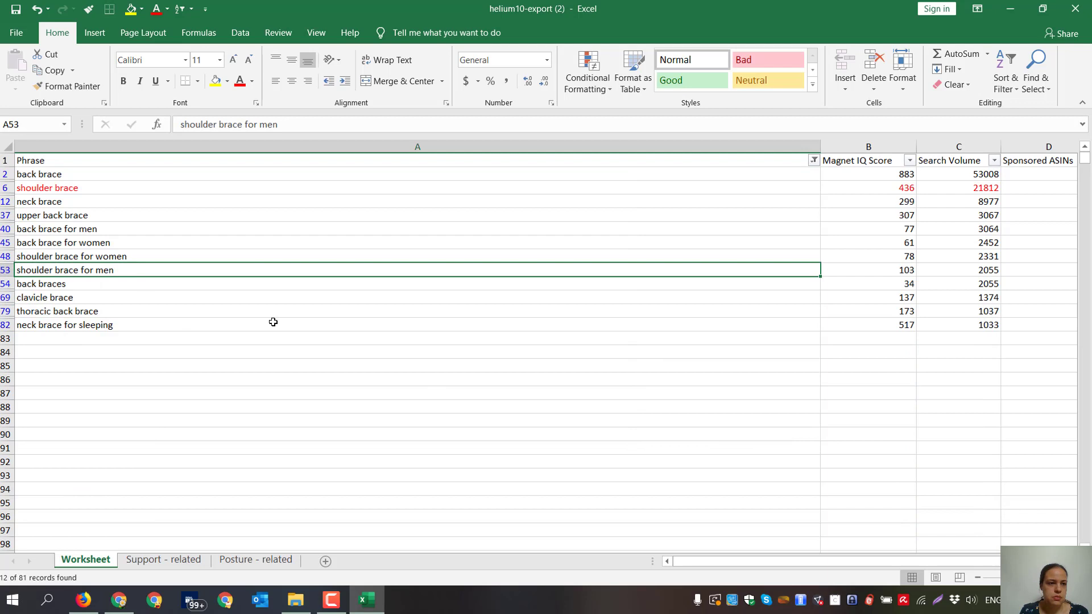
# Add a new sheet named "Brace - related" after the Worksheet sheet.
pyautogui.click(327, 560)
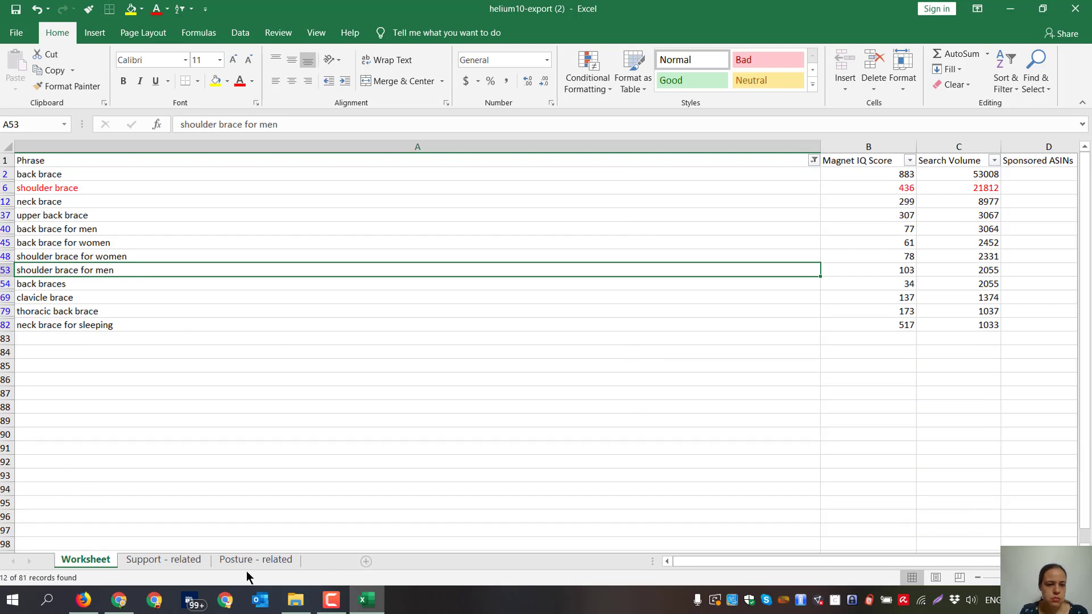
pyautogui.doubleClick(146, 563)
pyautogui.write('Bra')
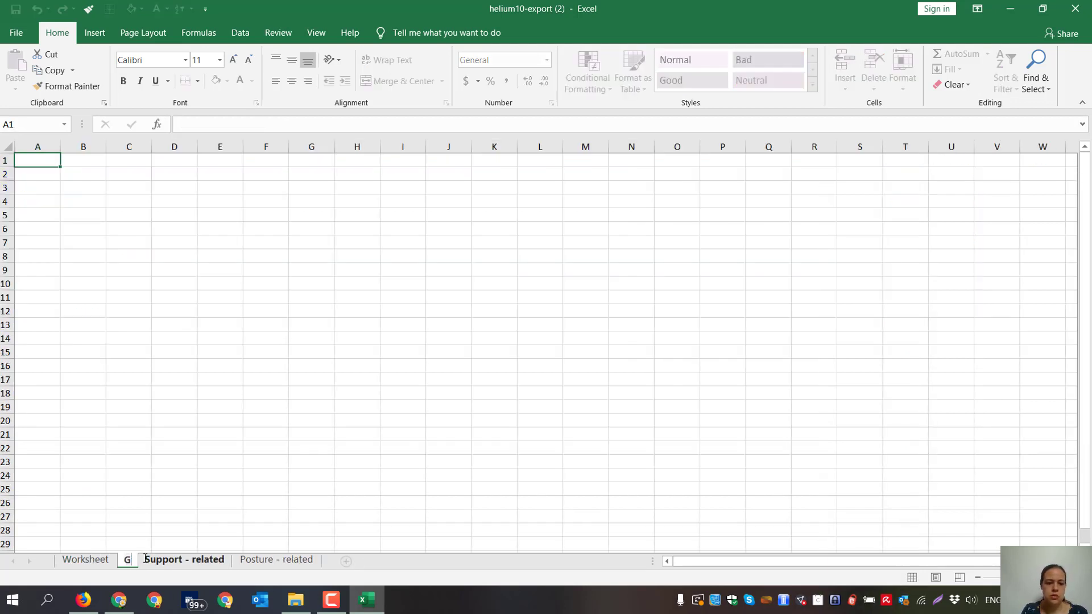
pyautogui.press('BackSpace')
pyautogui.press('BackSpace')
pyautogui.press('BackSpace')
pyautogui.write('Brace')
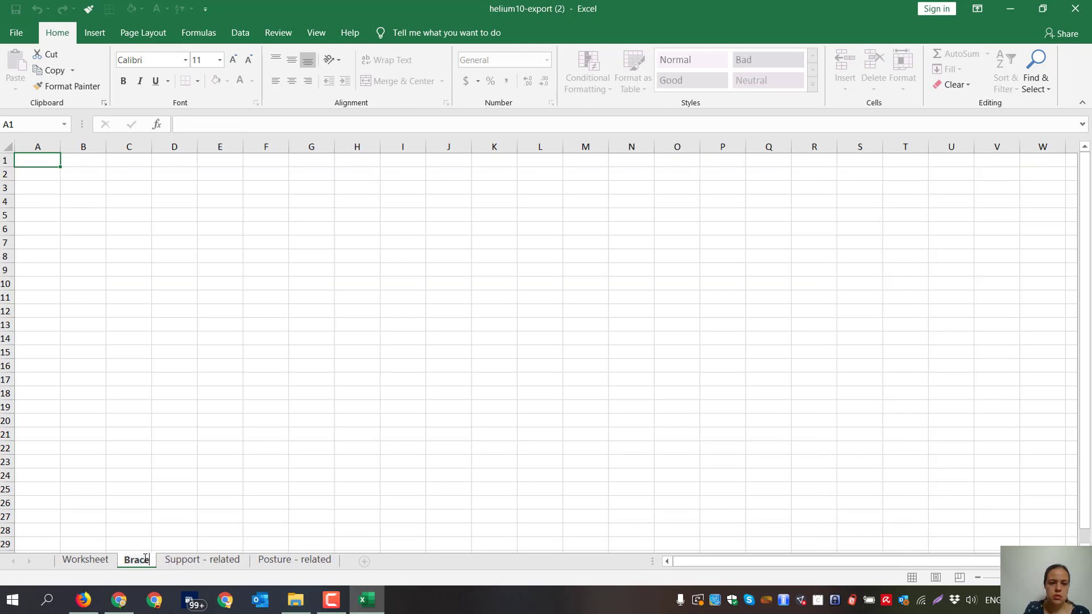
pyautogui.write(' - related')
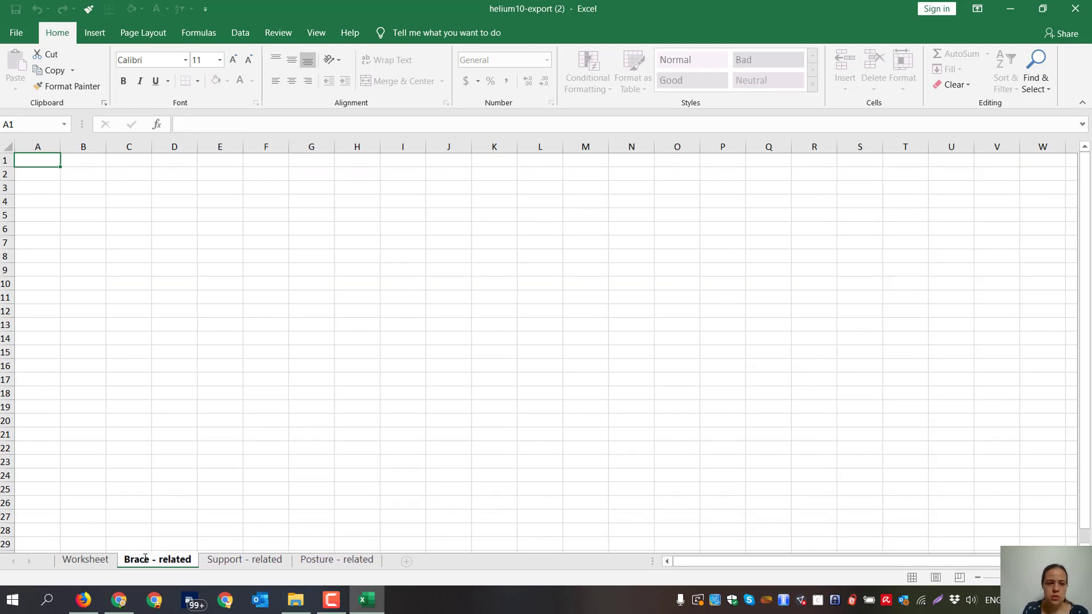
pyautogui.press('Return')
pyautogui.hotkey('ctrl', 'v')
pyautogui.click(145, 558)
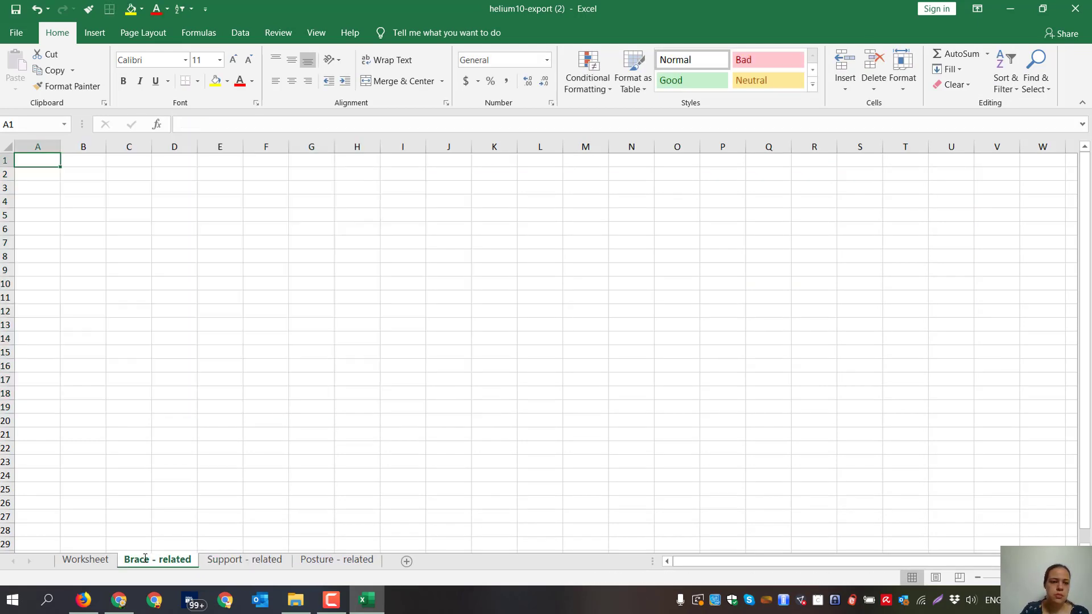
# Review the filtered brace phrases in the Worksheet sheet, switch to Chrome to check the AAROND posture corrector listing on Amazon, and return to Excel.
pyautogui.click(85, 560)
pyautogui.click(101, 245)
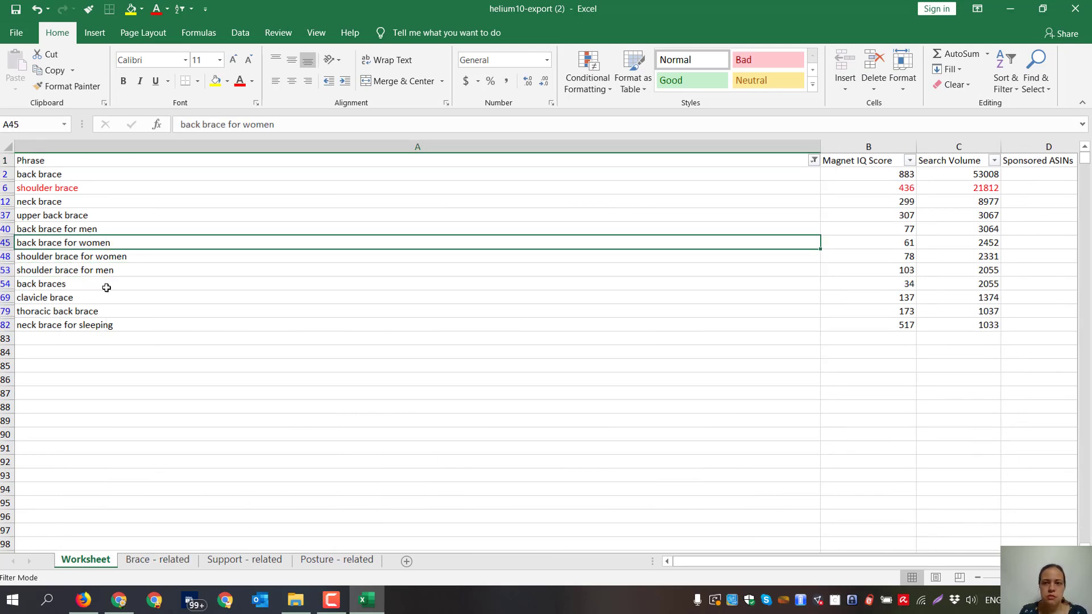
pyautogui.click(5, 243)
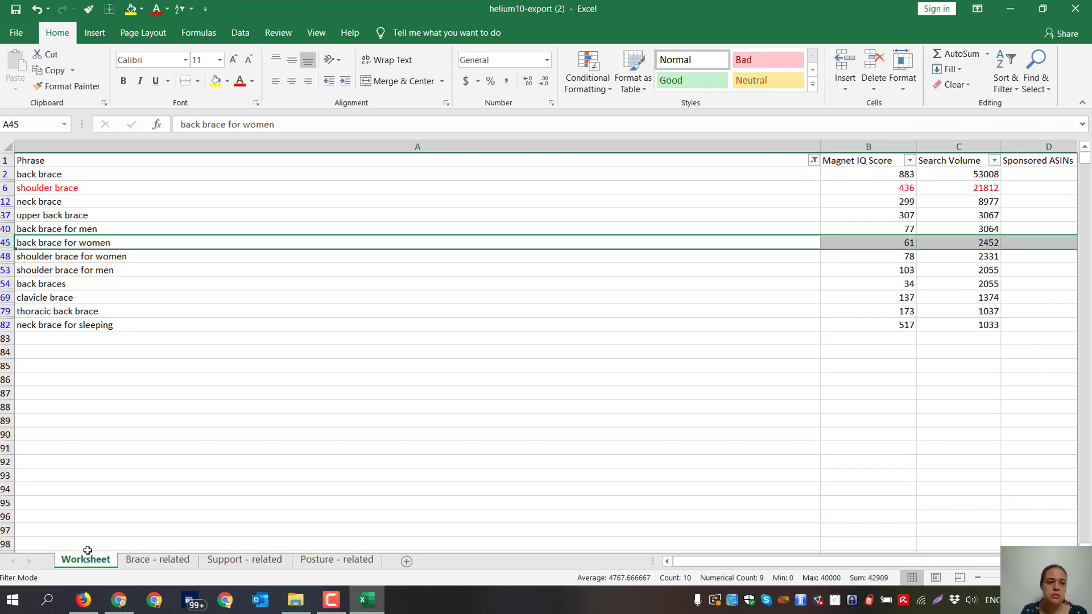
pyautogui.moveTo(119, 600)
pyautogui.click(164, 526)
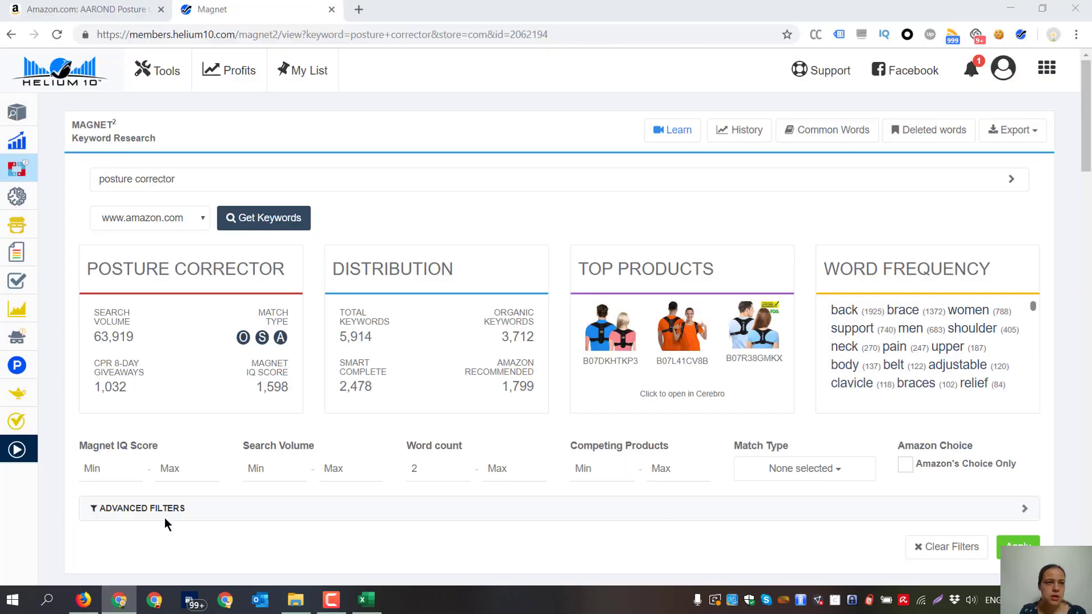
pyautogui.click(111, 9)
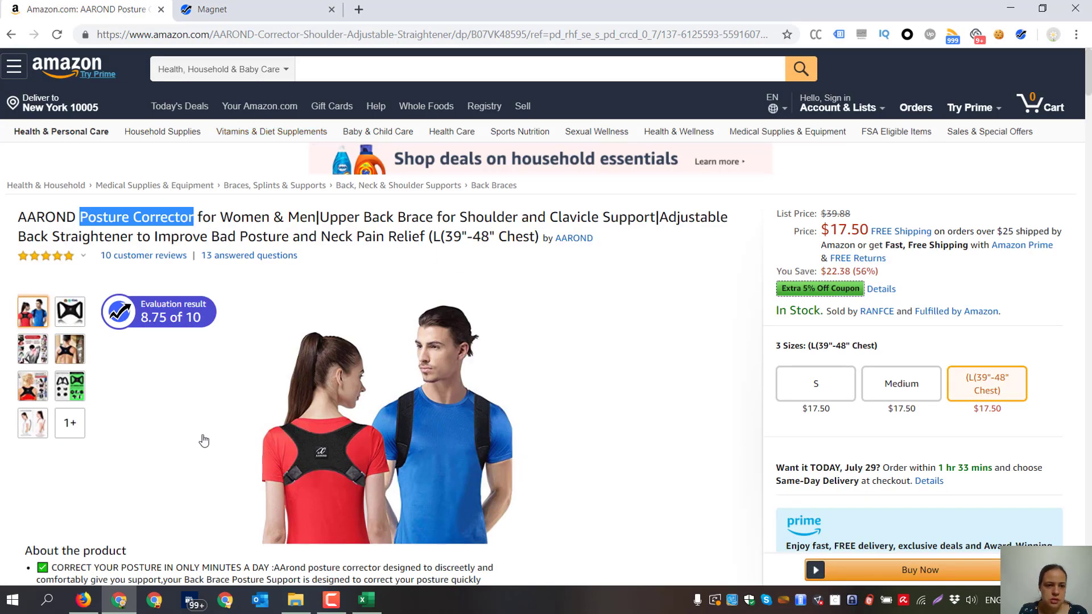
pyautogui.hotkey('alt', 'Tab')
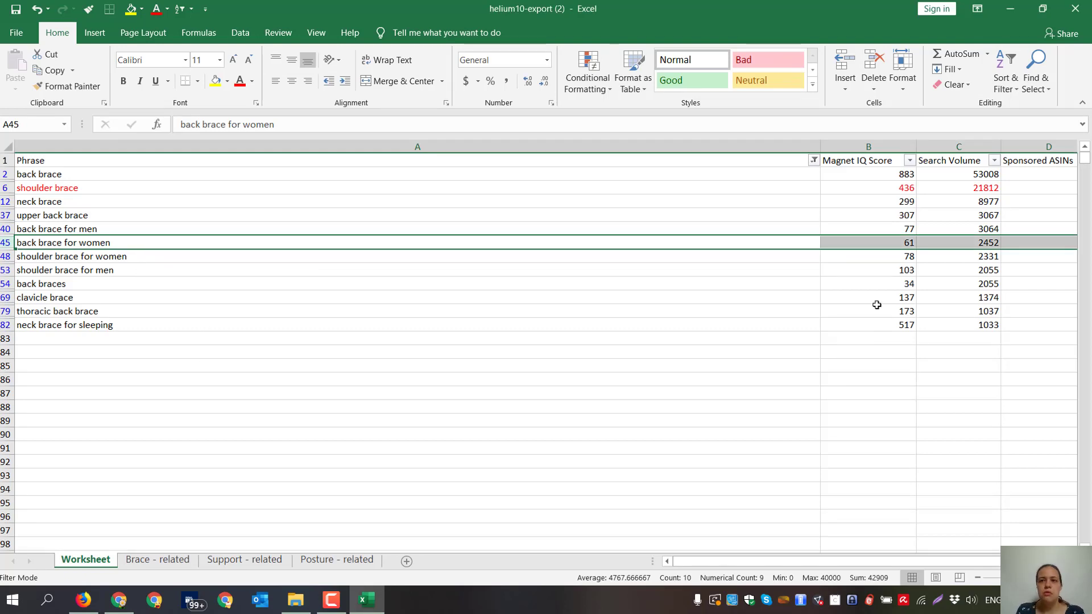
# Compare search volume and competing products across the filtered brace keywords, starting from the "back brace for women" row.
pyautogui.press('Right')
pyautogui.press('Right')
pyautogui.press('Right')
pyautogui.press('Right')
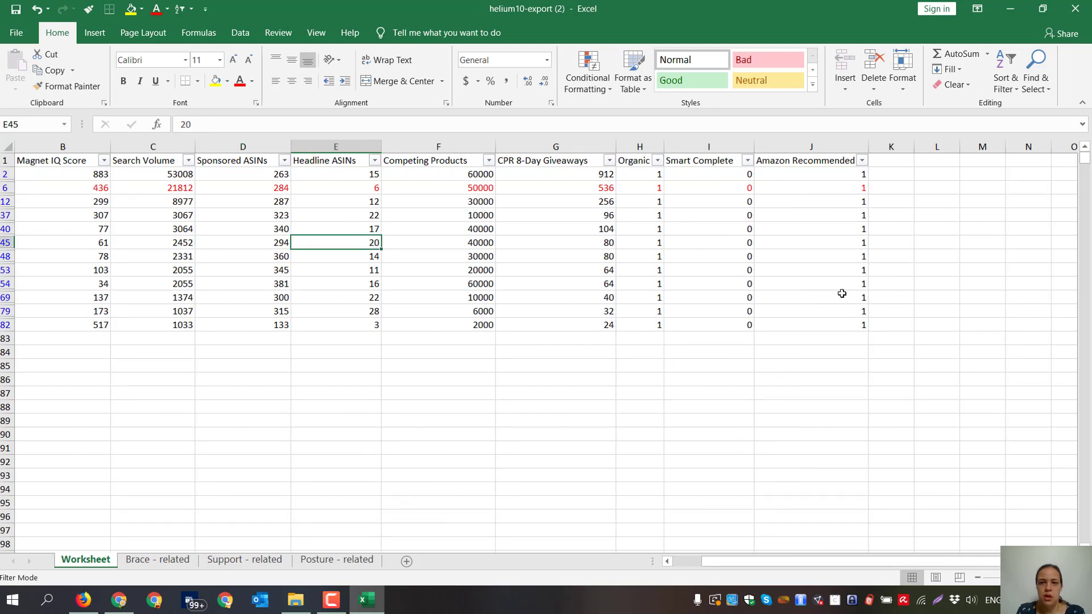
pyautogui.press('Right')
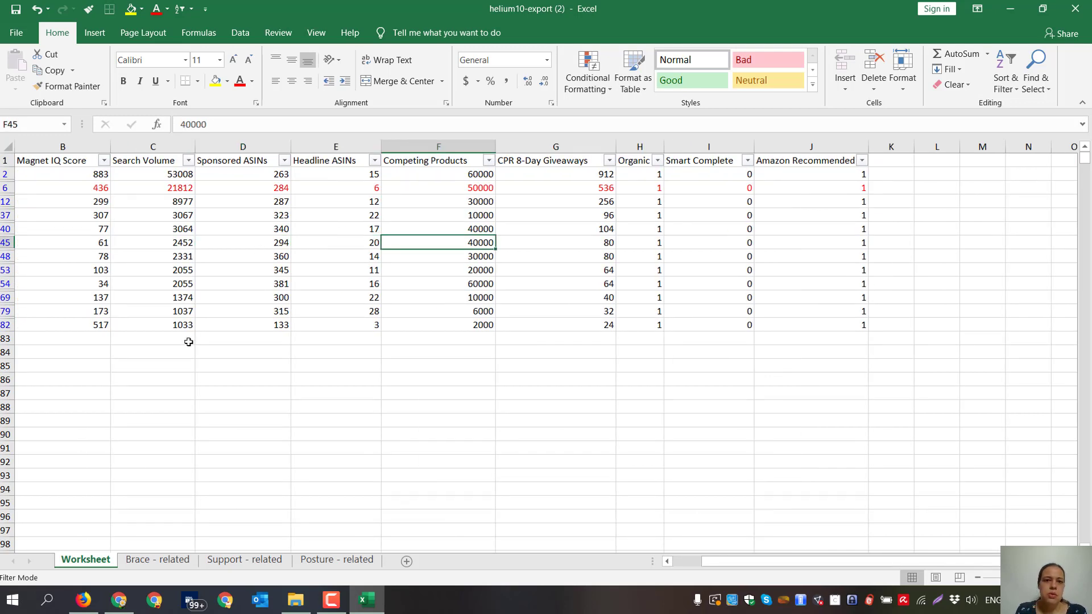
pyautogui.press('Left')
pyautogui.press('Left')
pyautogui.press('Left')
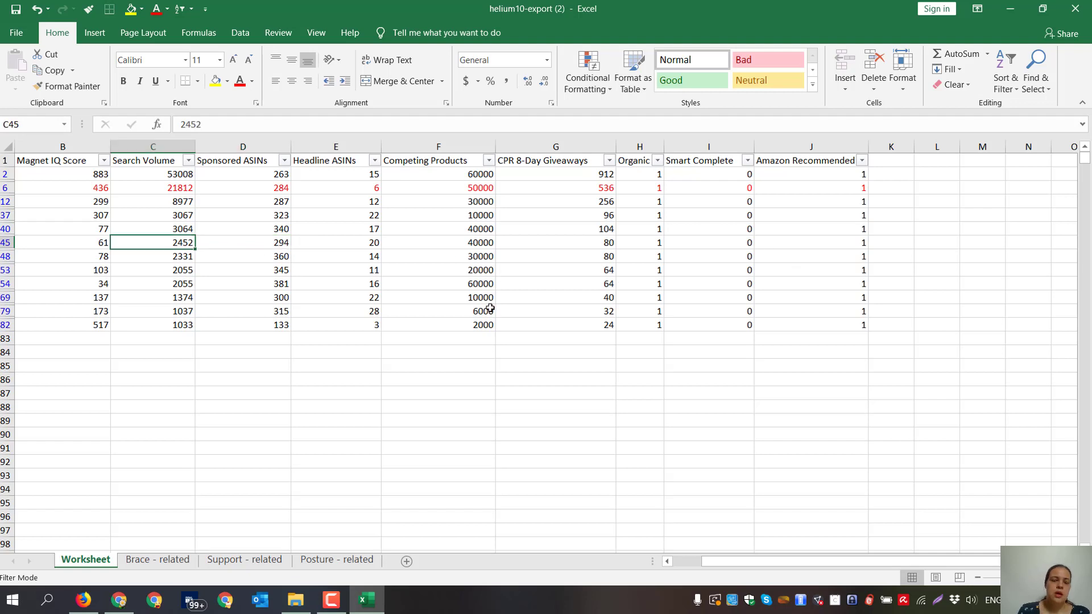
pyautogui.press('Left')
pyautogui.press('Left')
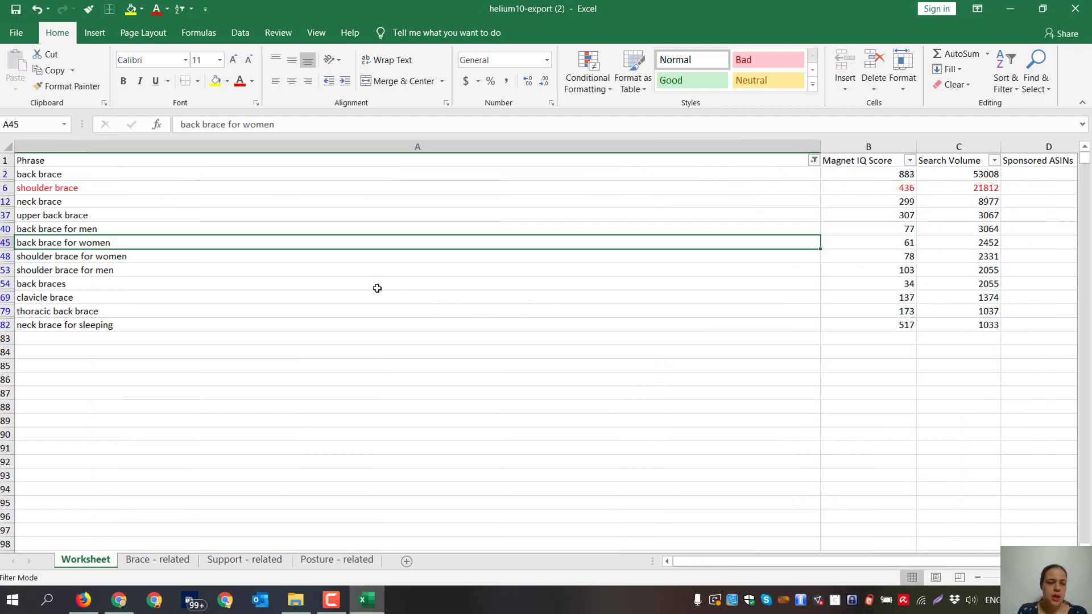
# Copy the filtered brace keyword table with its headers into the "Brace - related" sheet, starting at A1.
pyautogui.click(85, 254)
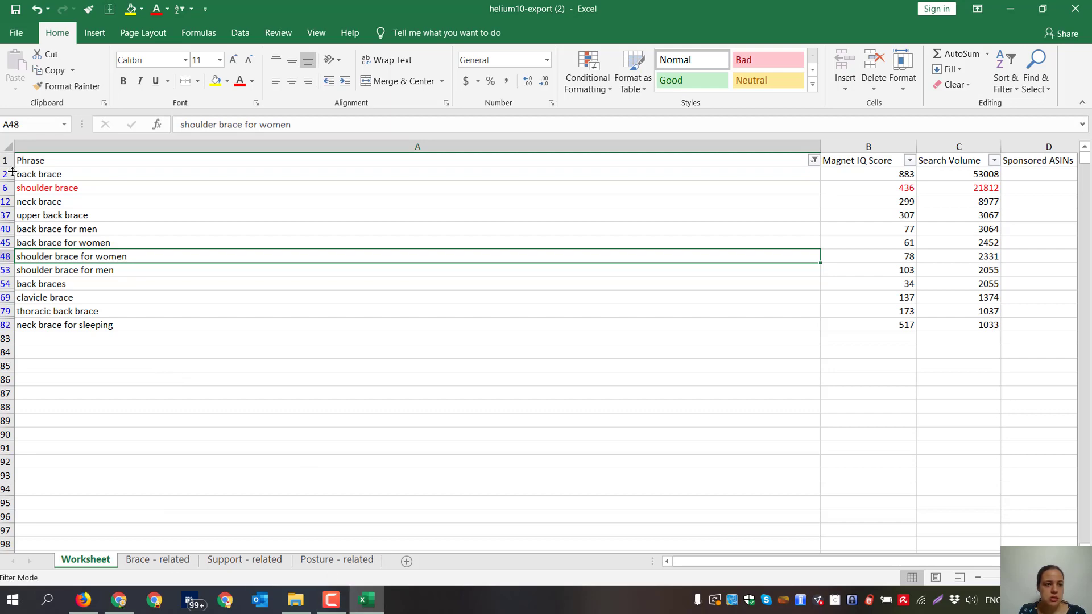
pyautogui.hotkey('ctrl', 'a')
pyautogui.hotkey('ctrl', 'c')
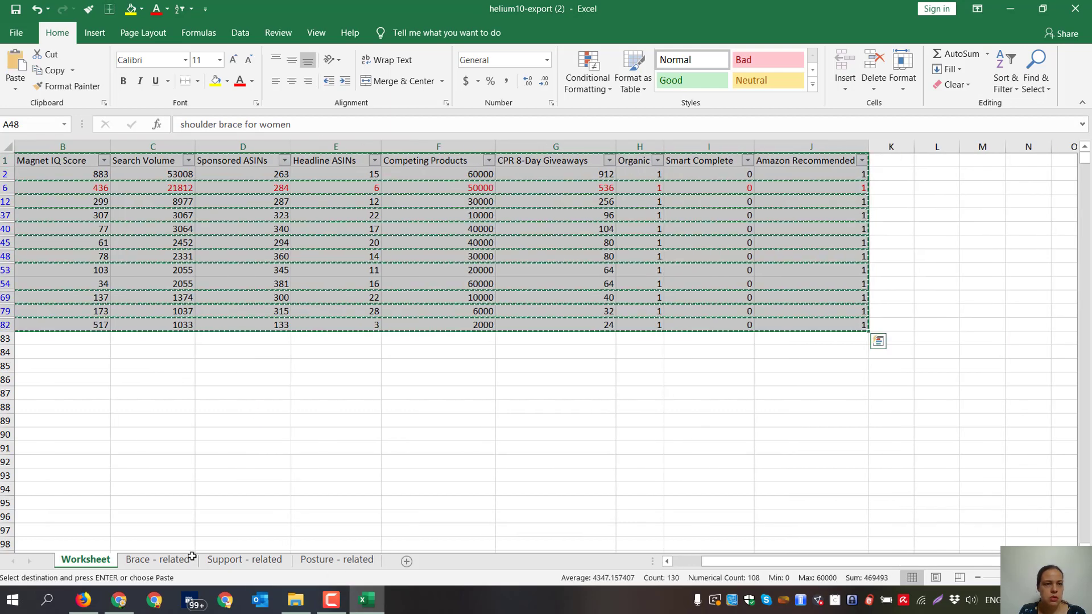
pyautogui.click(159, 561)
pyautogui.hotkey('ctrl', 'v')
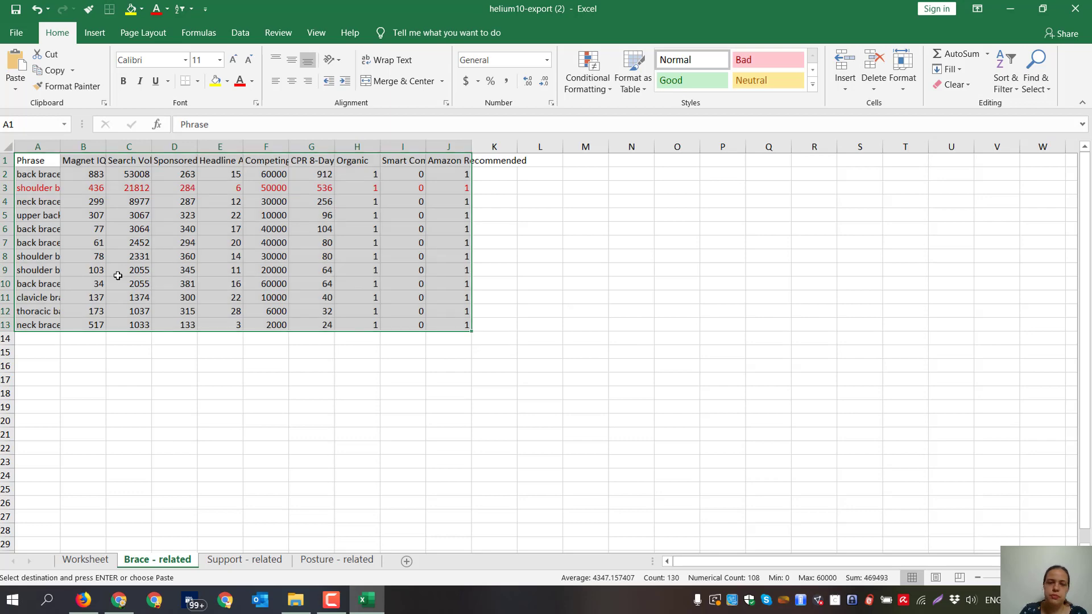
# Delete the filtered brace keyword rows from the Worksheet sheet and remove the header filters.
pyautogui.hotkey('ctrl', 'pageup')
pyautogui.press('Escape')
pyautogui.click(4, 175)
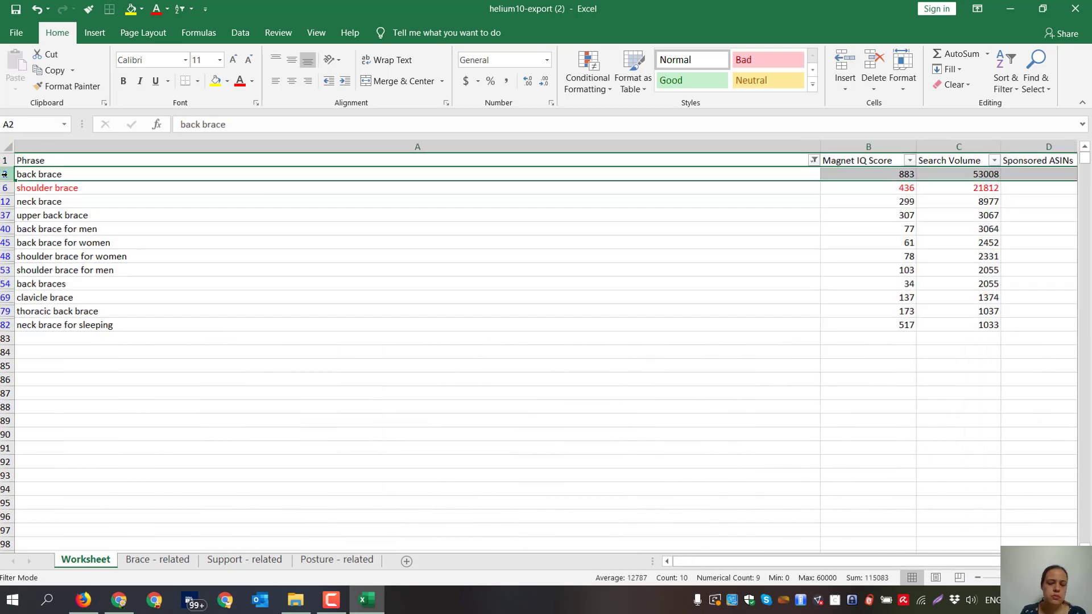
pyautogui.hotkey('ctrl', 'shift', 'Down')
pyautogui.rightClick(226, 244)
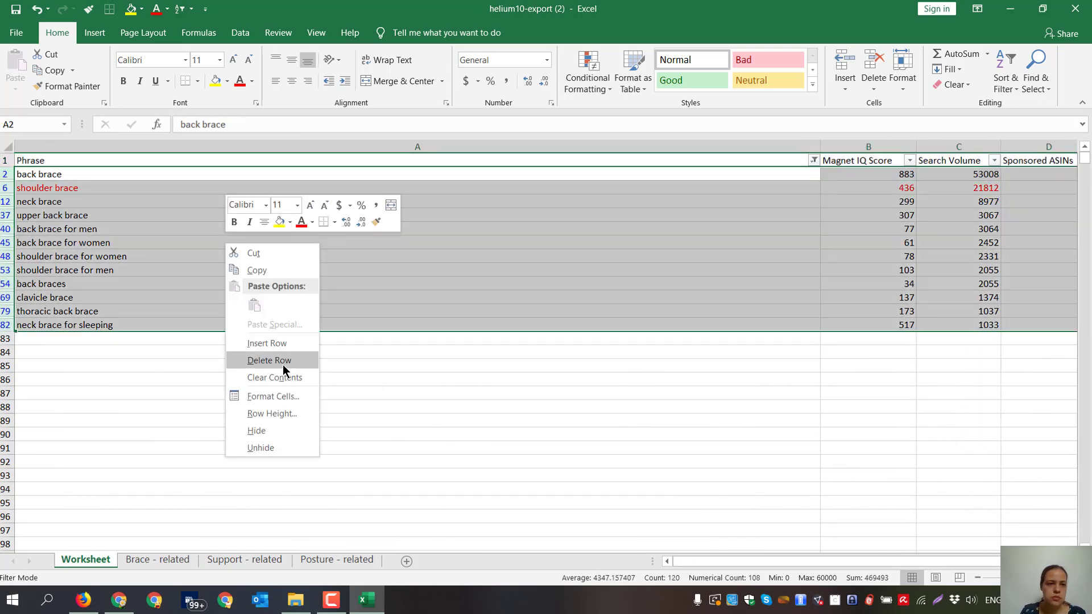
pyautogui.click(284, 364)
pyautogui.click(233, 232)
pyautogui.hotkey('ctrl', 'shift', 'l')
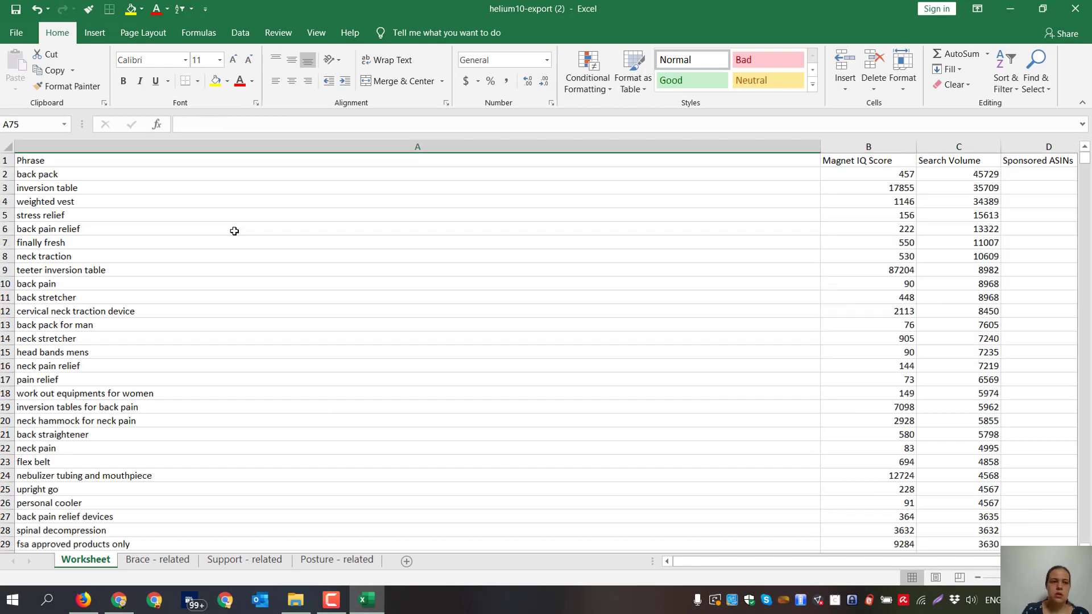
# Review the remaining phrases in the Worksheet sheet and colour "finally fresh" and "back pack" with red font.
pyautogui.click(258, 283)
pyautogui.scroll(-7, 265, 285)
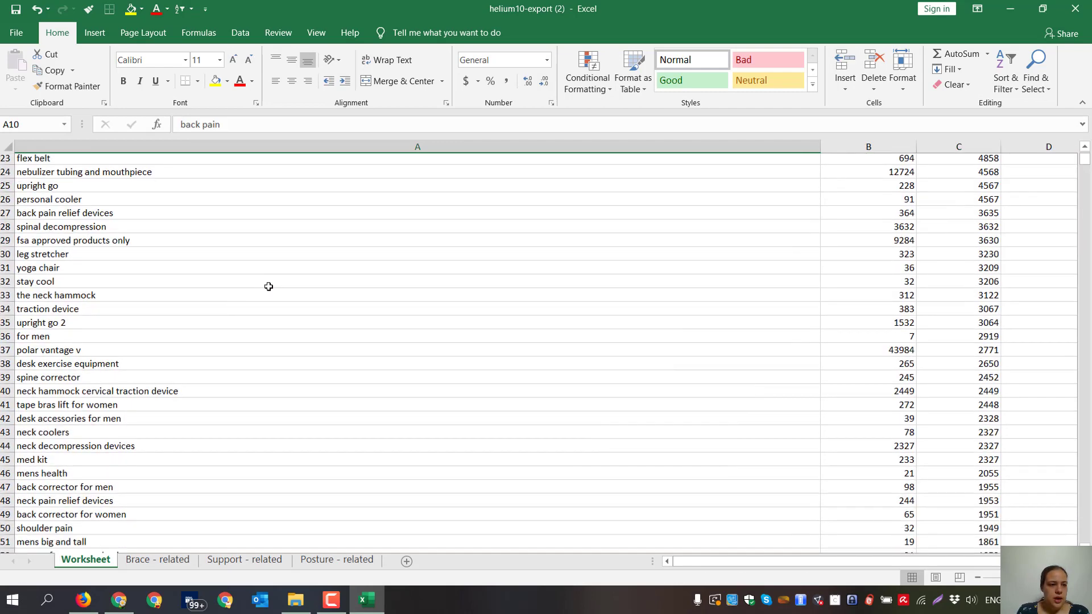
pyautogui.scroll(-13, 269, 287)
pyautogui.scroll(20, 452, 385)
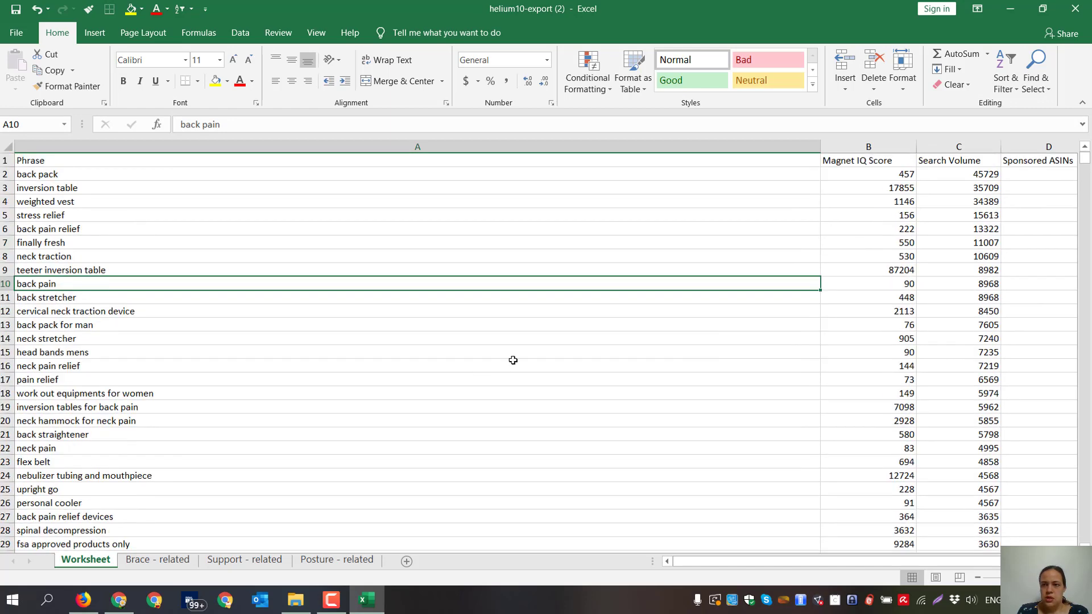
pyautogui.click(807, 189)
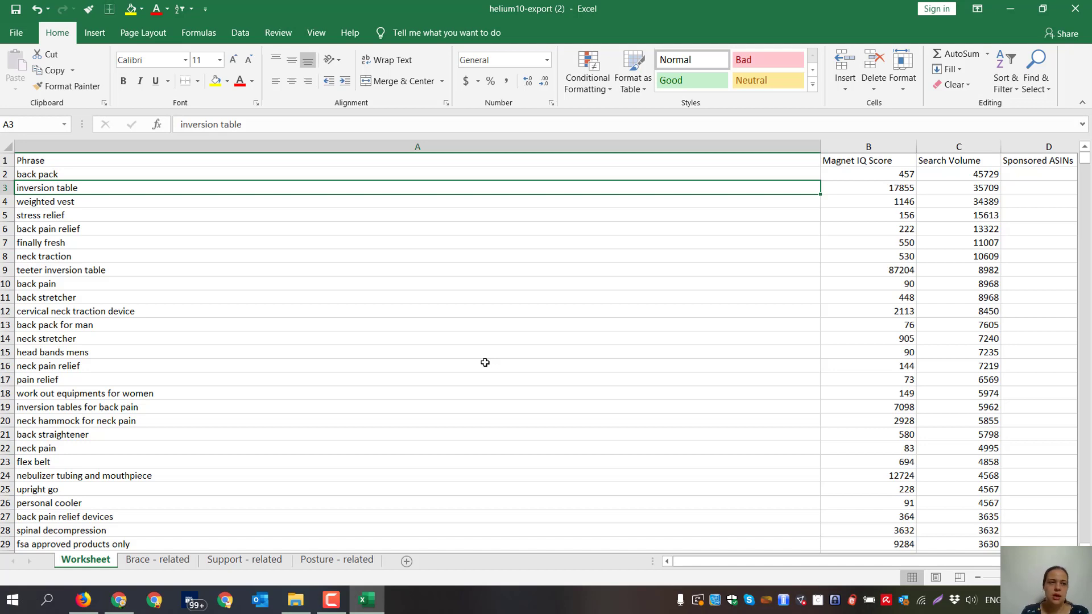
pyautogui.click(48, 244)
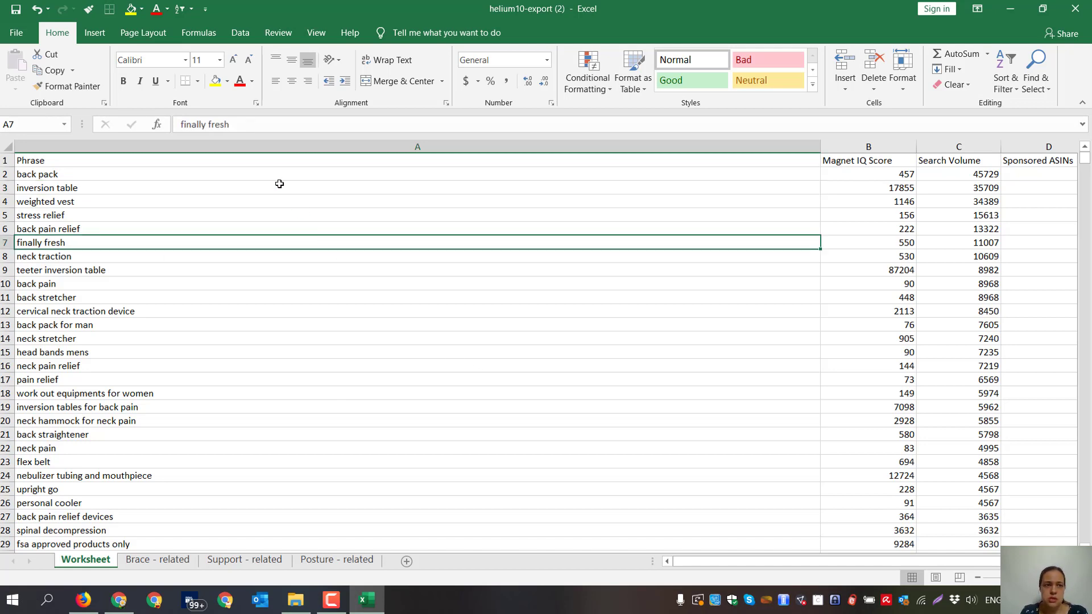
pyautogui.click(239, 80)
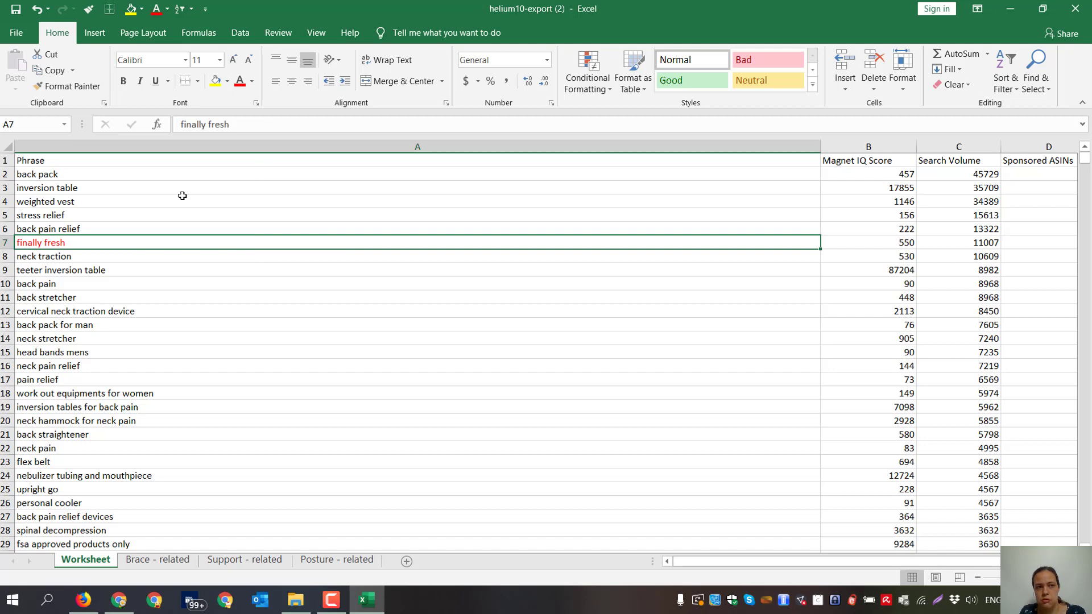
pyautogui.click(178, 175)
pyautogui.click(248, 78)
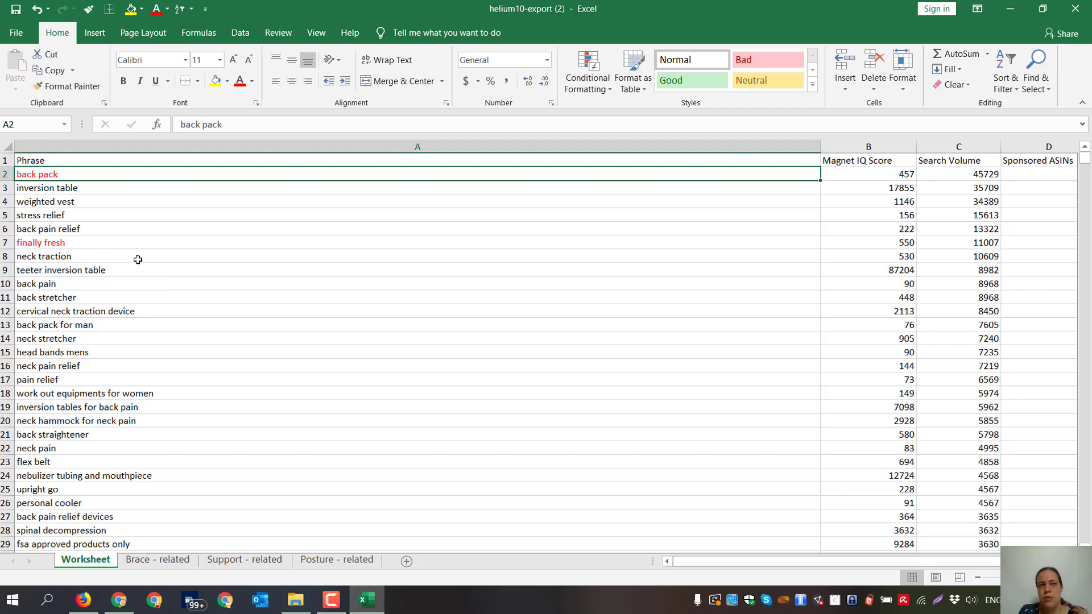
# Copy the "back pack" phrase, switch to Chrome to check the AAROND listing title on Amazon, and return to Excel.
pyautogui.hotkey('ctrl', 'c')
pyautogui.hotkey('alt', 'Tab')
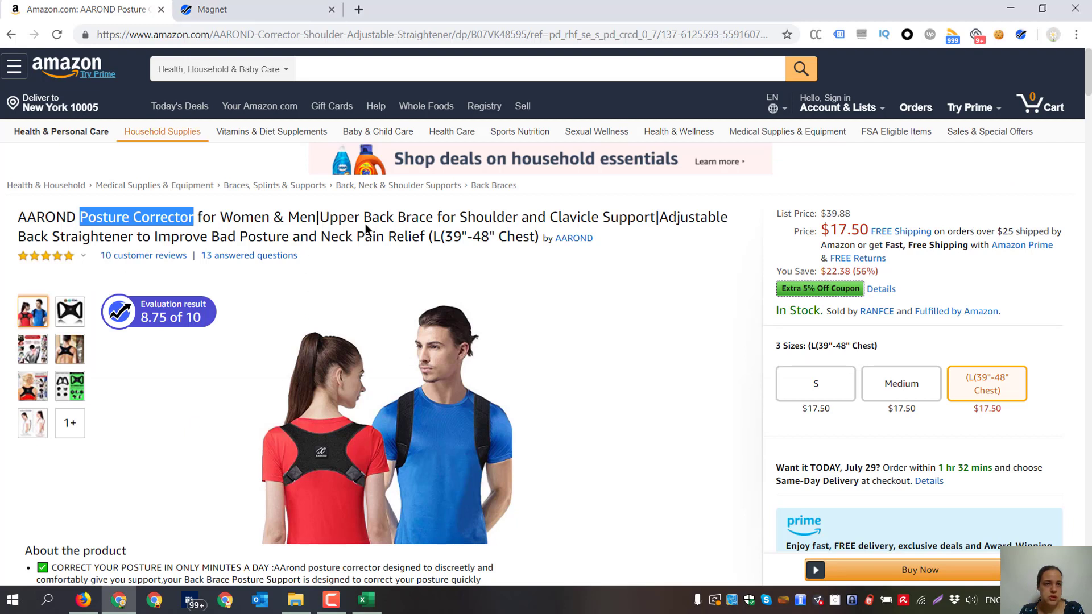
pyautogui.click(362, 228)
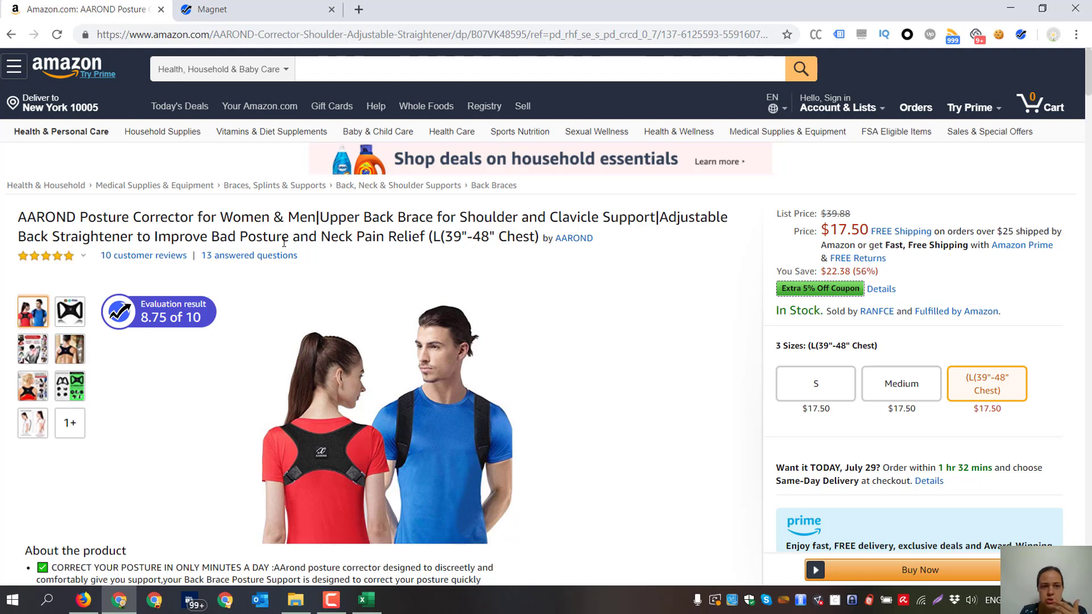
pyautogui.hotkey('alt', 'Tab')
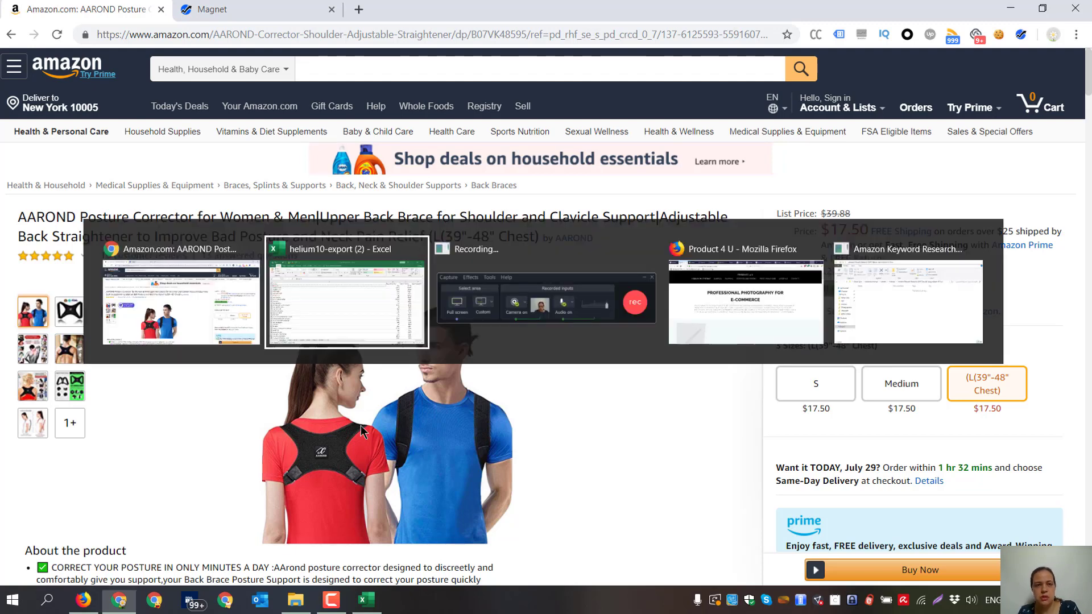
pyautogui.press('Escape')
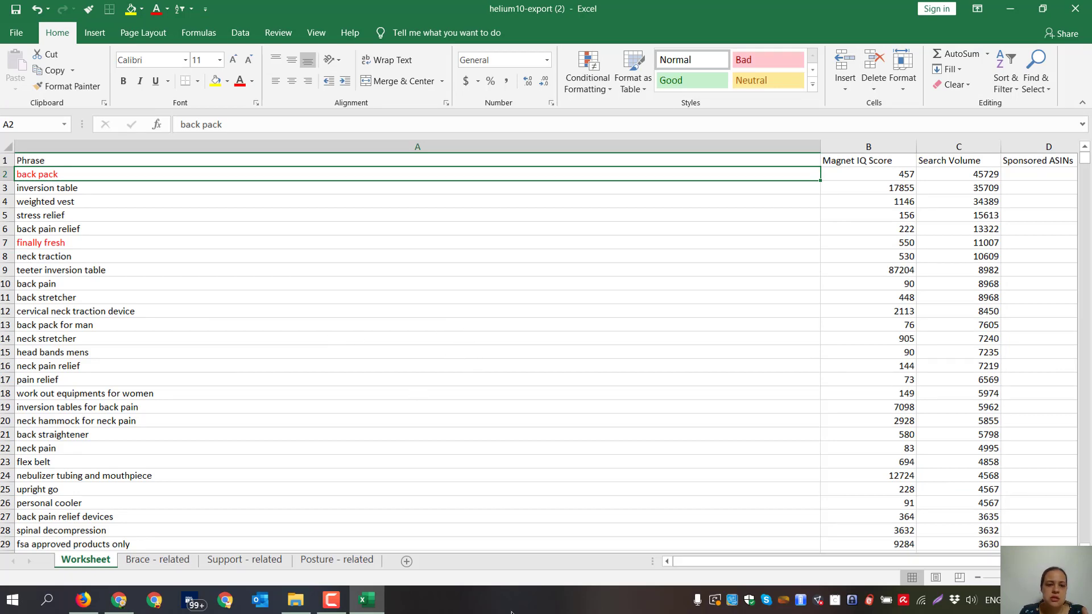
pyautogui.click(12, 600)
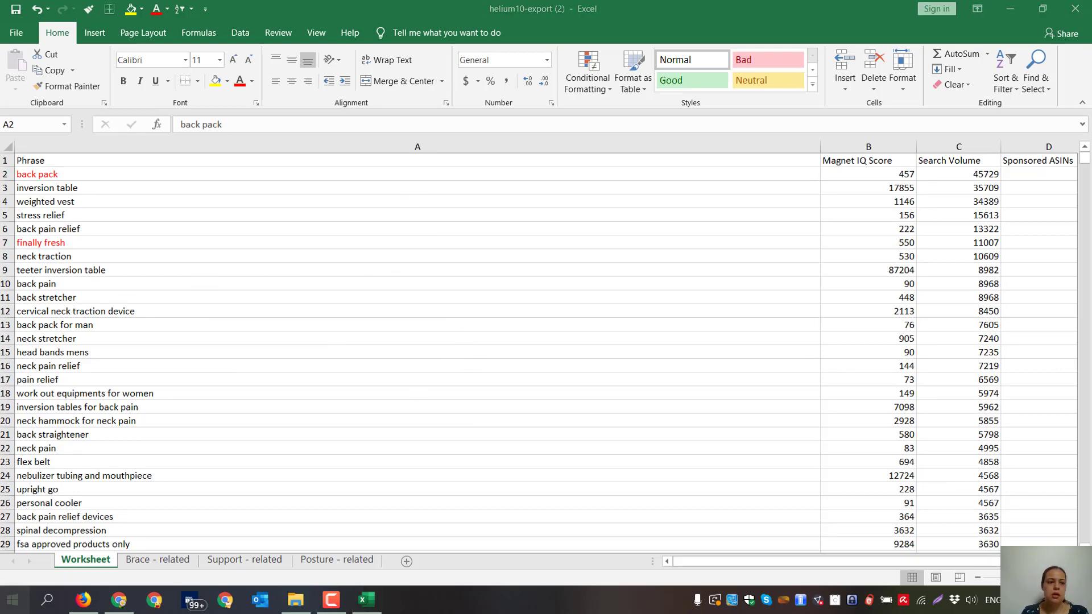
pyautogui.write('note')
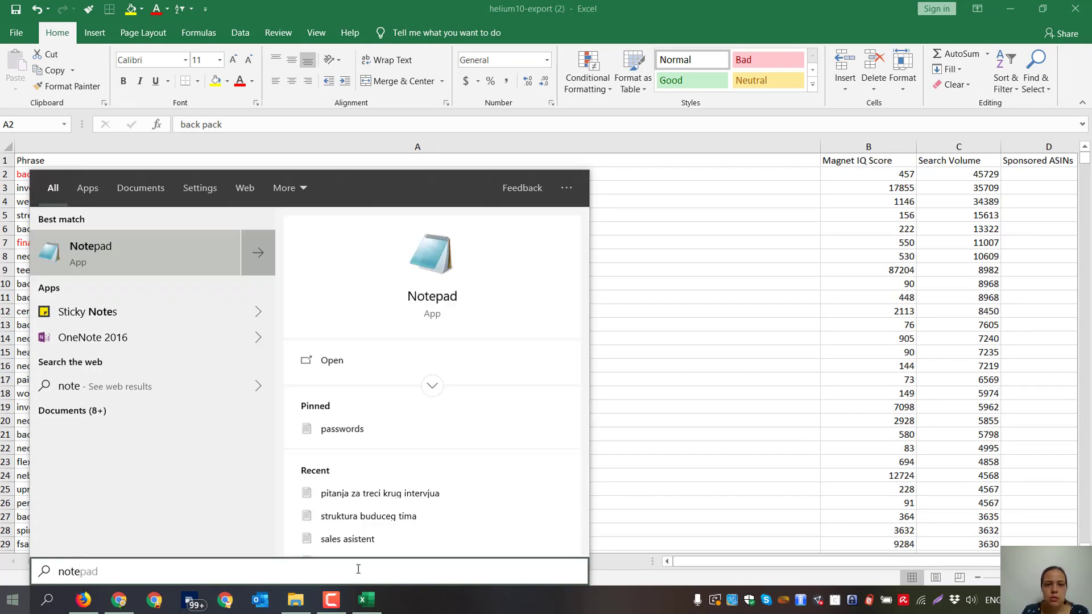
pyautogui.click(671, 326)
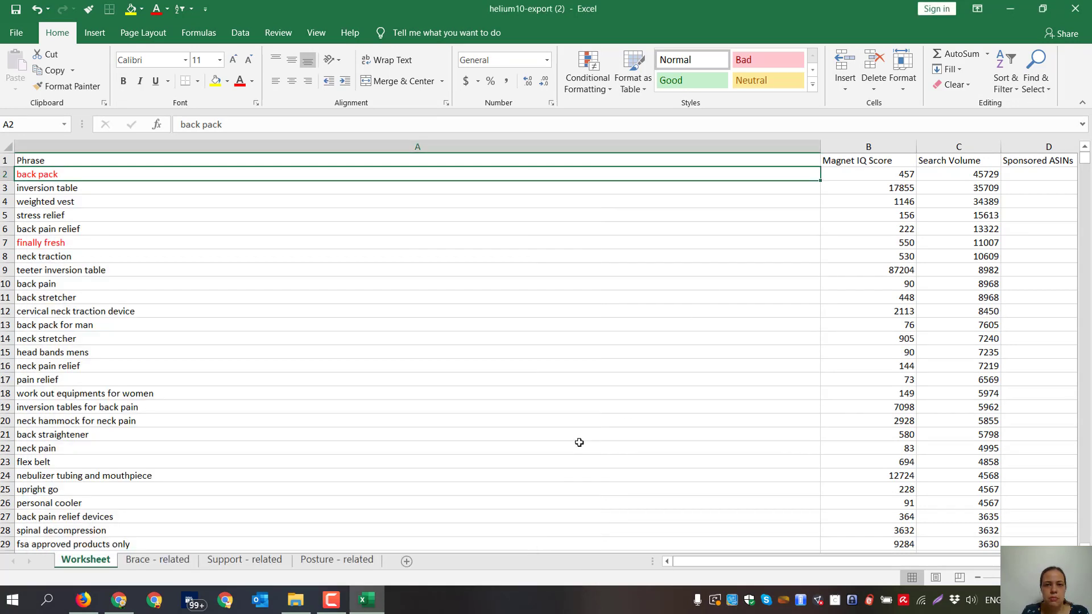
# Add a new sheet named "Negative" after the Worksheet sheet.
pyautogui.click(406, 561)
pyautogui.write('Nrg')
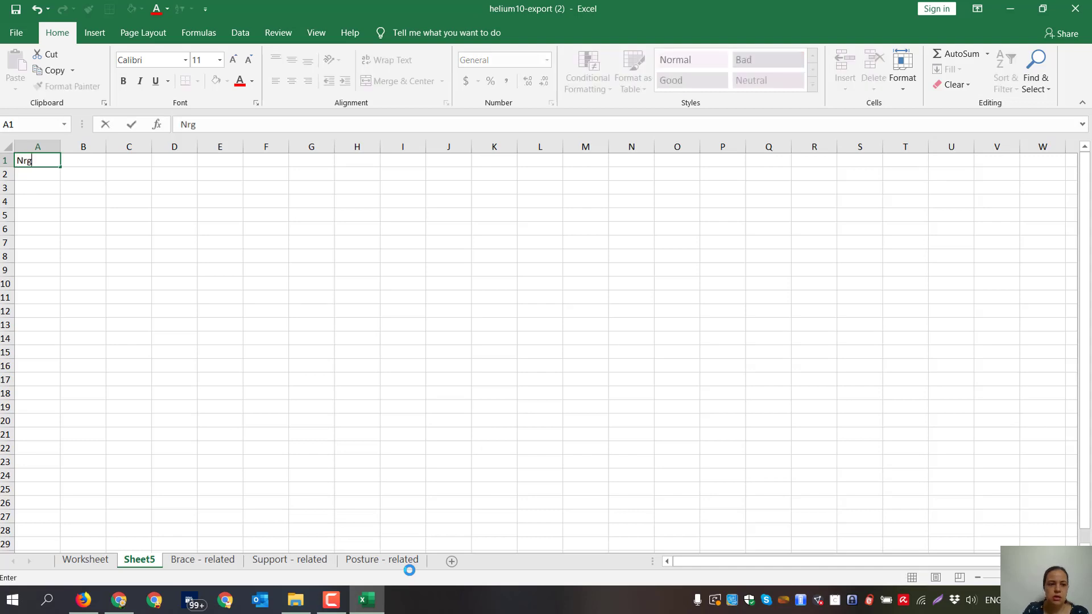
pyautogui.press('Escape')
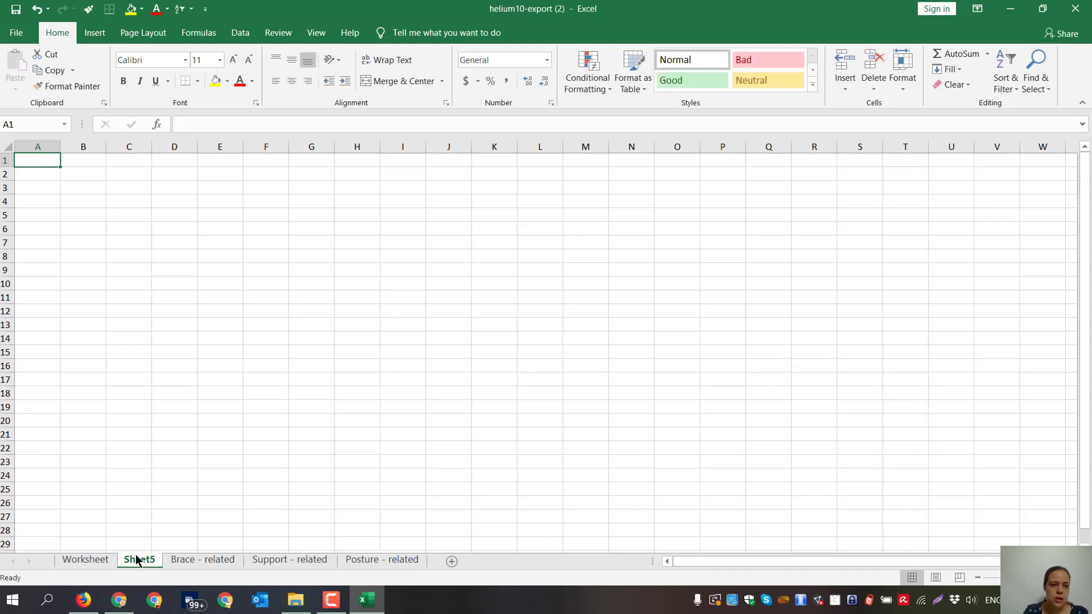
pyautogui.doubleClick(138, 559)
pyautogui.write('Ne')
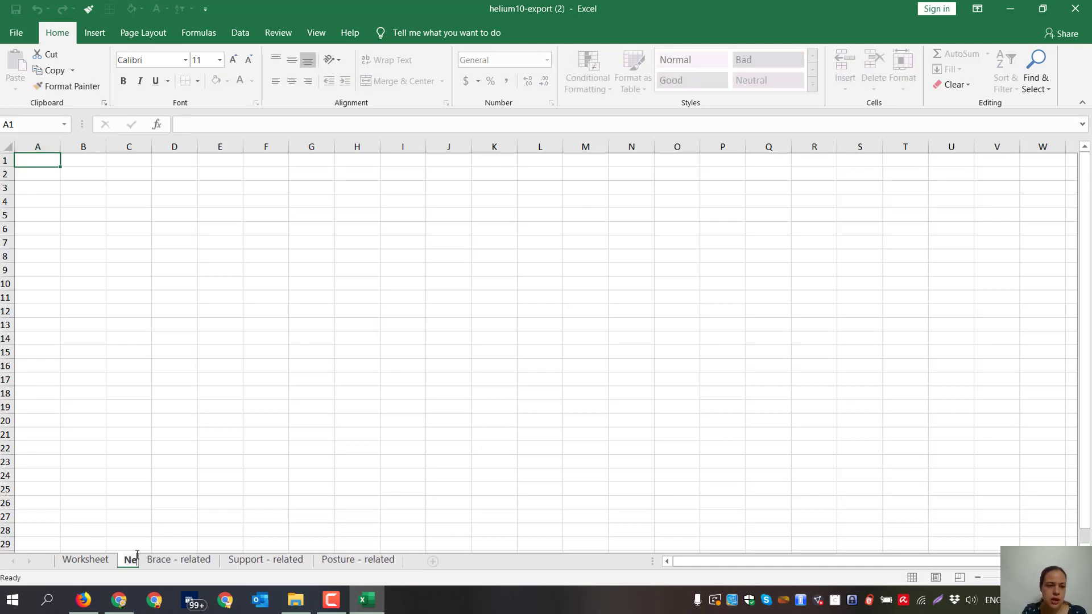
pyautogui.write('gaive')
pyautogui.press('BackSpace')
pyautogui.press('BackSpace')
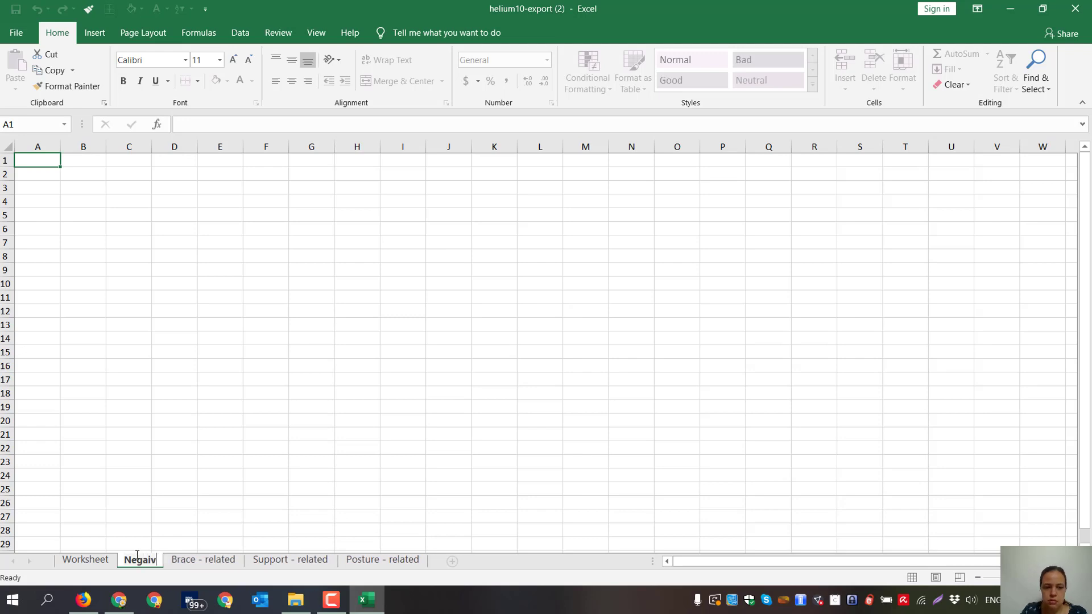
pyautogui.write('tive')
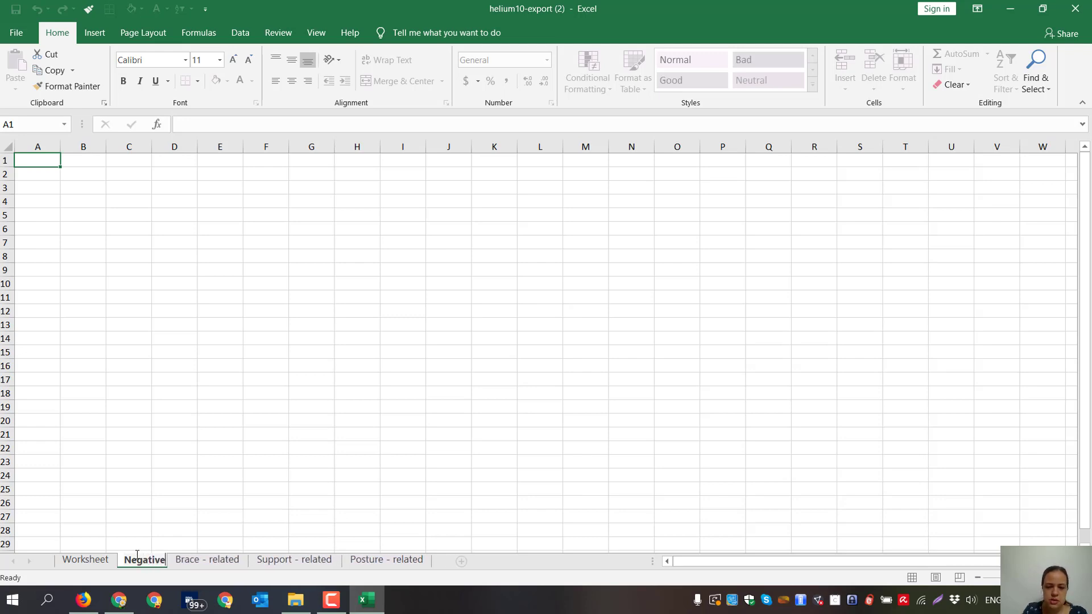
pyautogui.press('Return')
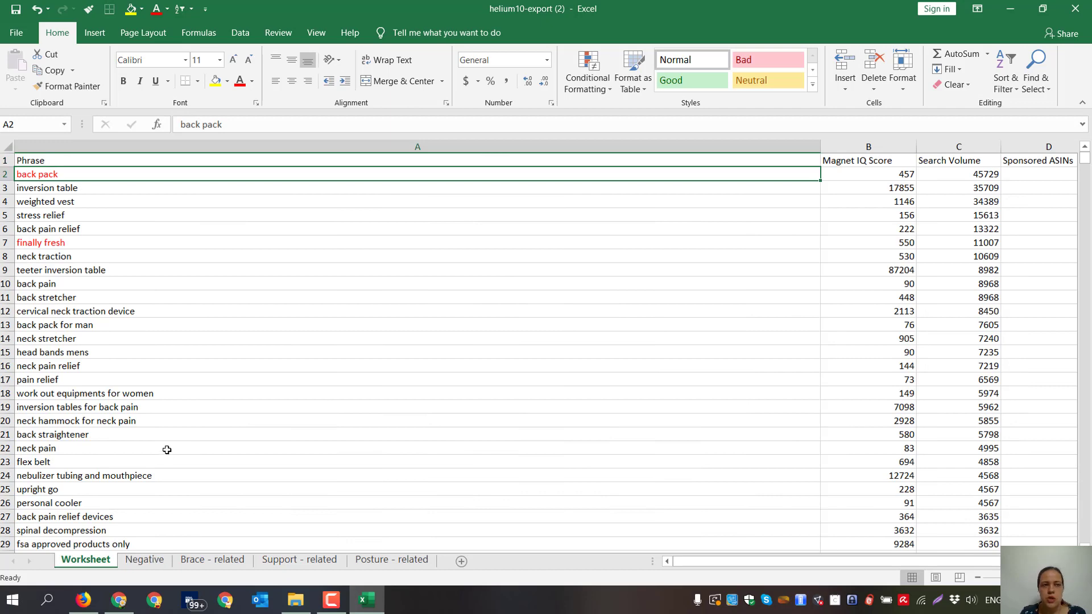
pyautogui.hotkey('ctrl', 'c')
pyautogui.hotkey('ctrl', 'pagedown')
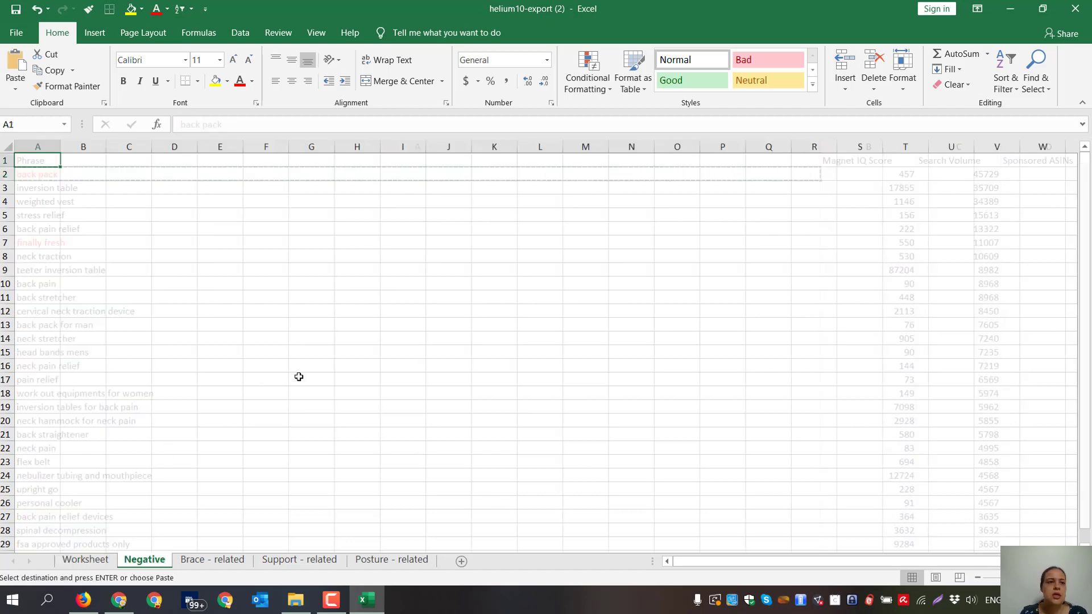
pyautogui.hotkey('ctrl', 'pageup')
pyautogui.press('Escape')
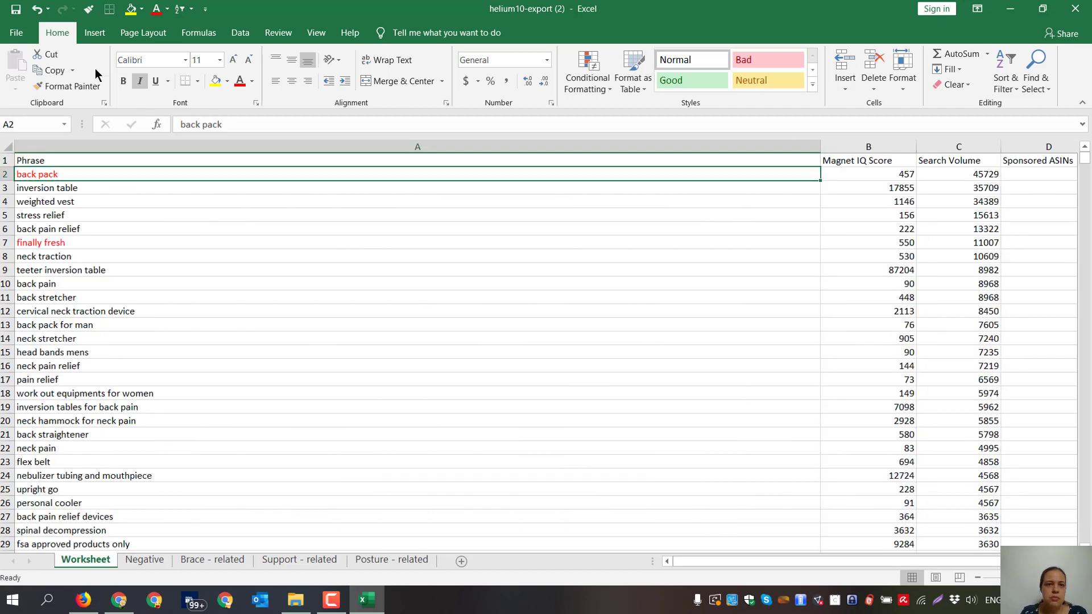
# Copy the header row and the "back pack" row from the Worksheet sheet into the Negative sheet at A1.
pyautogui.moveTo(8, 161); pyautogui.dragTo(8, 174)
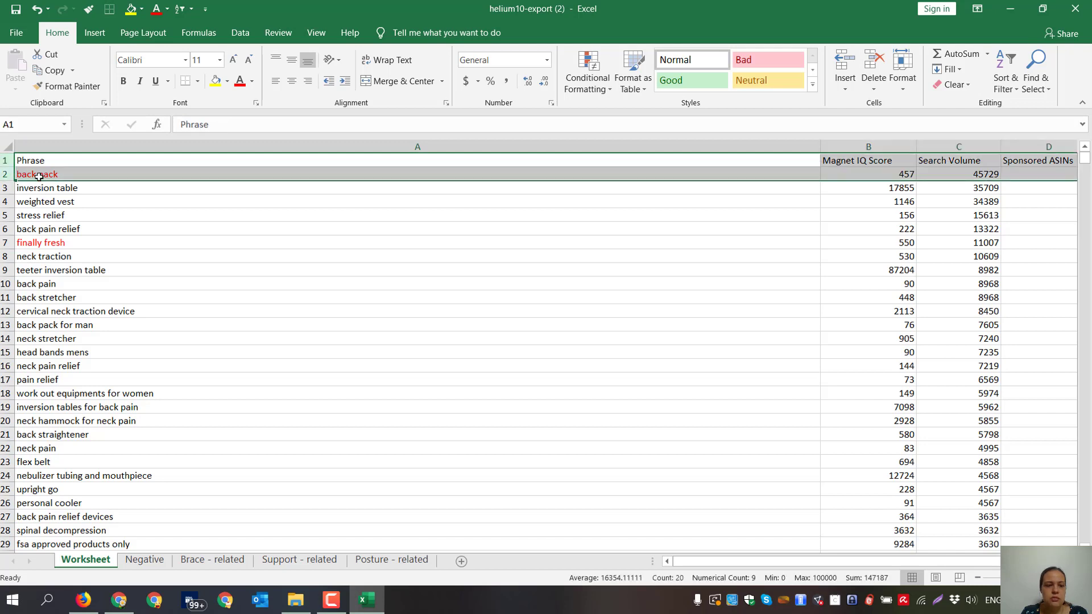
pyautogui.hotkey('ctrl', 'c')
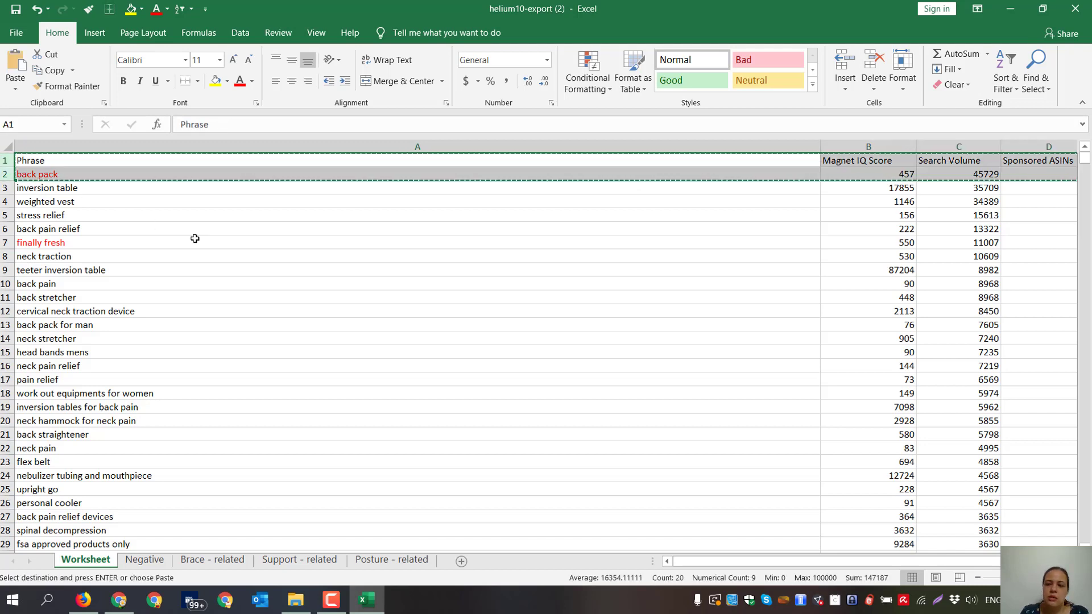
pyautogui.hotkey('ctrl', 'pagedown')
pyautogui.hotkey('ctrl', 'v')
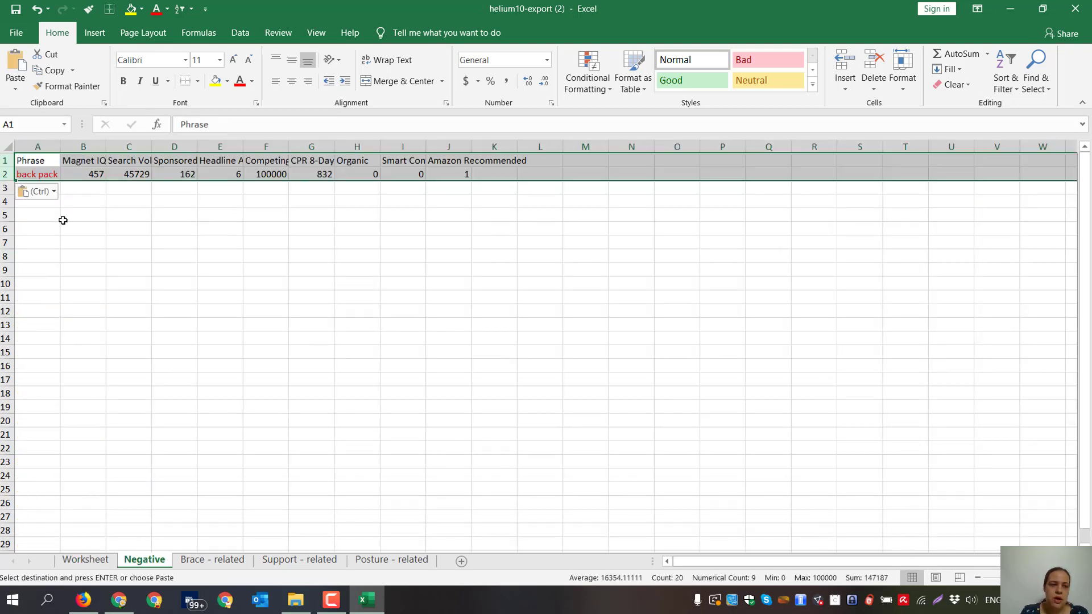
pyautogui.press('Escape')
# Clear the contents of the "back pack" row in the Worksheet sheet.
pyautogui.hotkey('ctrl', 'pageup')
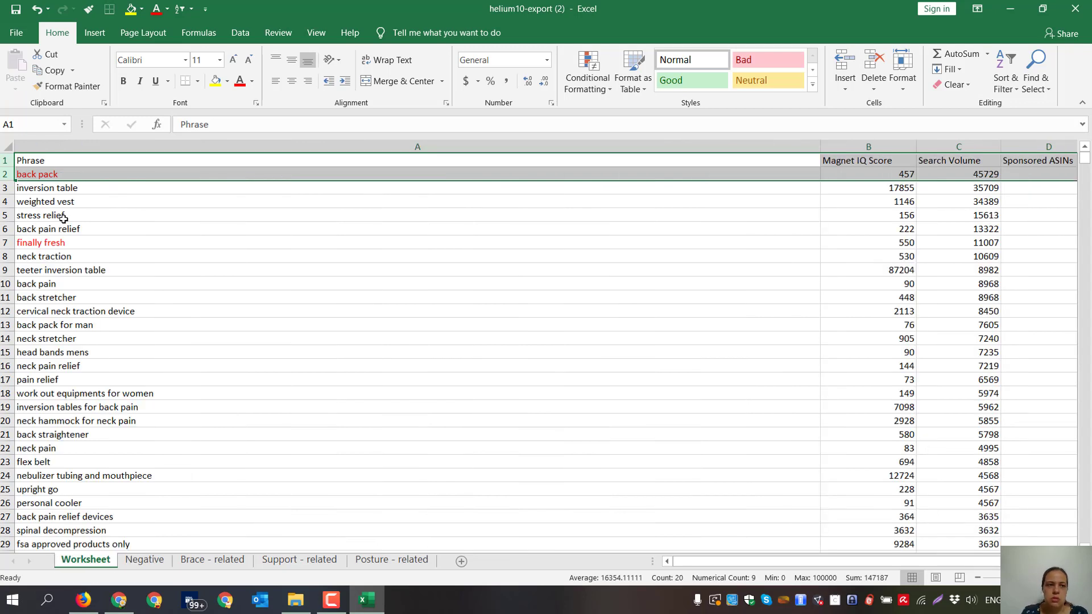
pyautogui.click(64, 161)
pyautogui.click(79, 176)
pyautogui.click(9, 172)
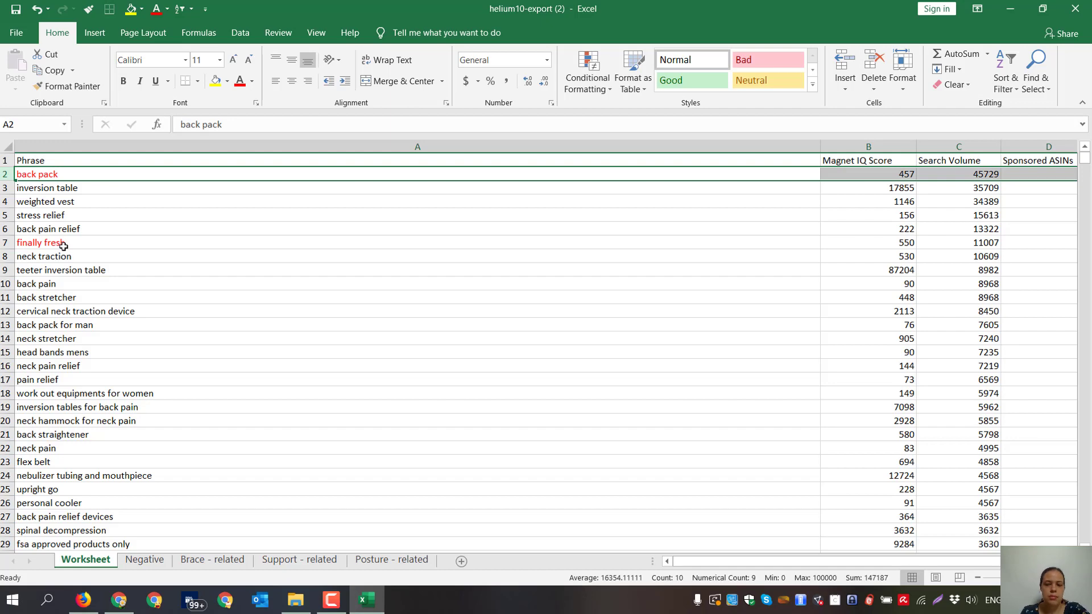
pyautogui.press('Delete')
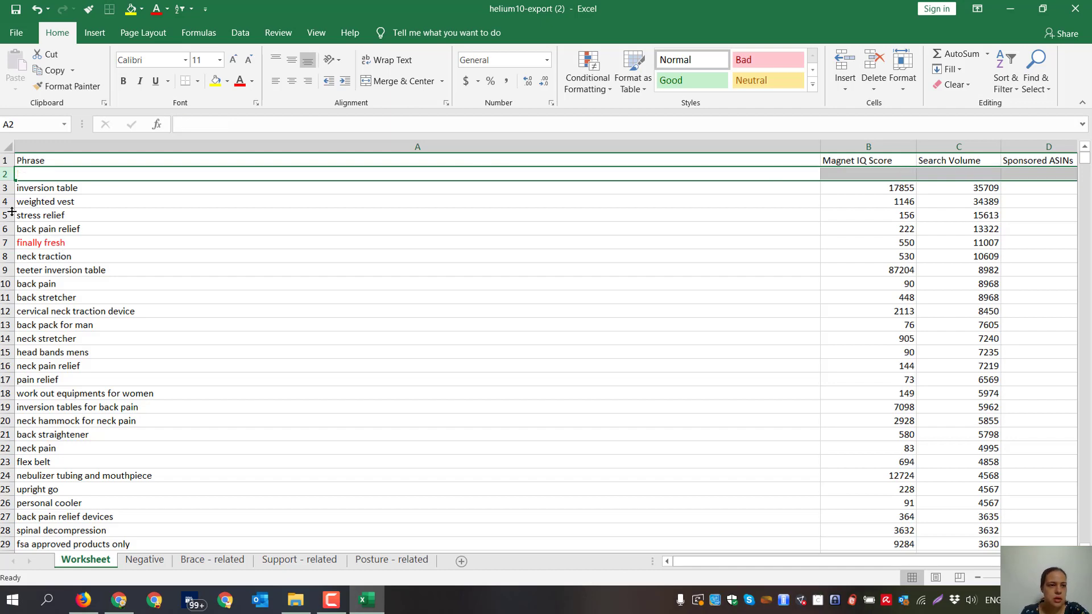
# Copy the "inversion table" phrase, switch to Chrome and open amazon.com in a new tab.
pyautogui.click(34, 191)
pyautogui.hotkey('ctrl', 'c')
pyautogui.hotkey('alt', 'Tab')
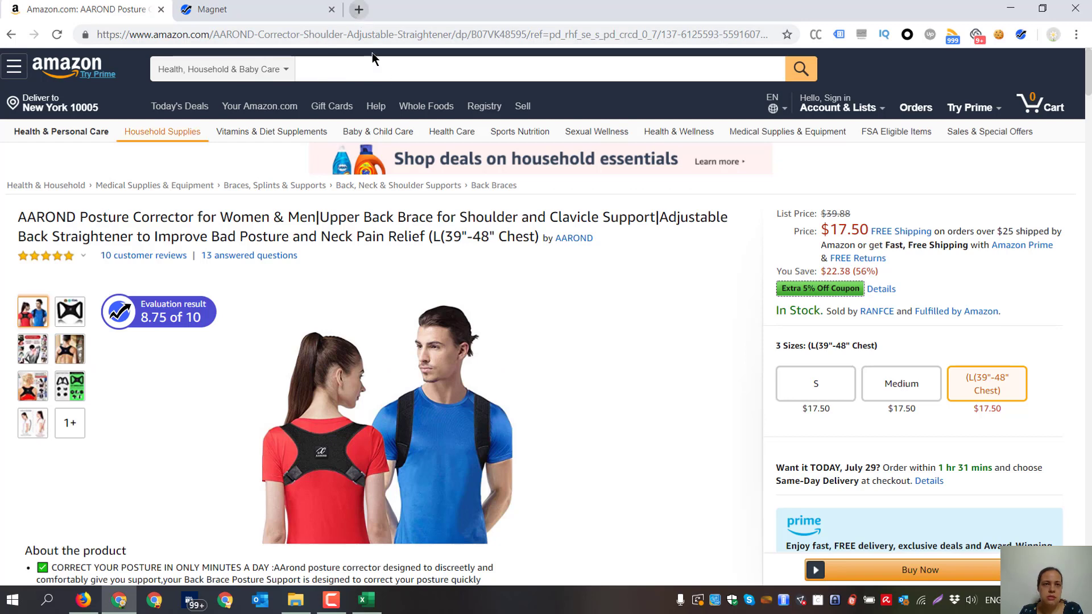
pyautogui.hotkey('ctrl', 't')
pyautogui.write('amazon.com')
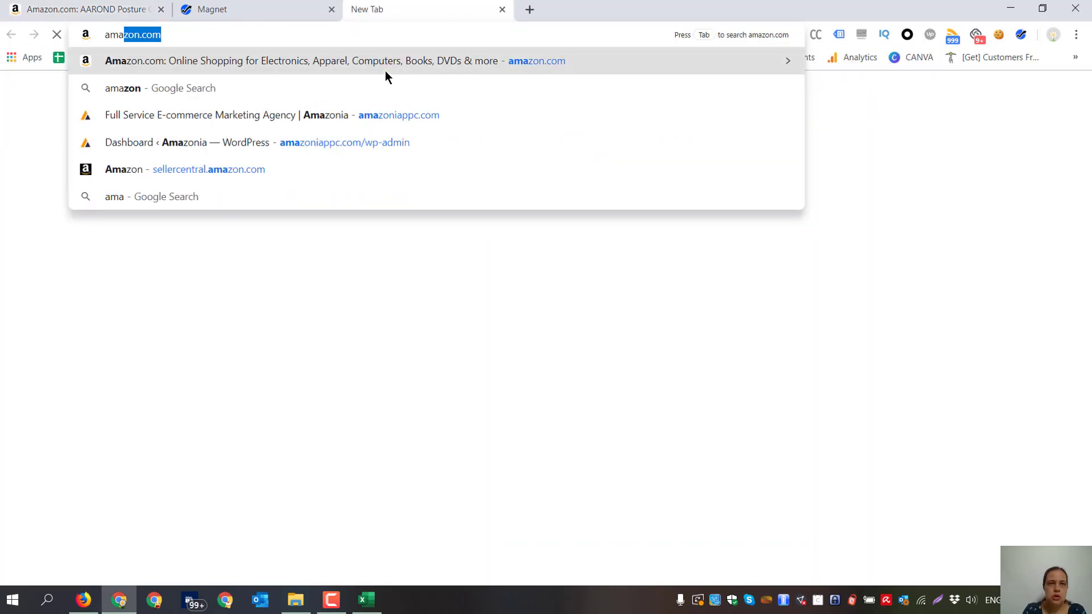
pyautogui.press('Return')
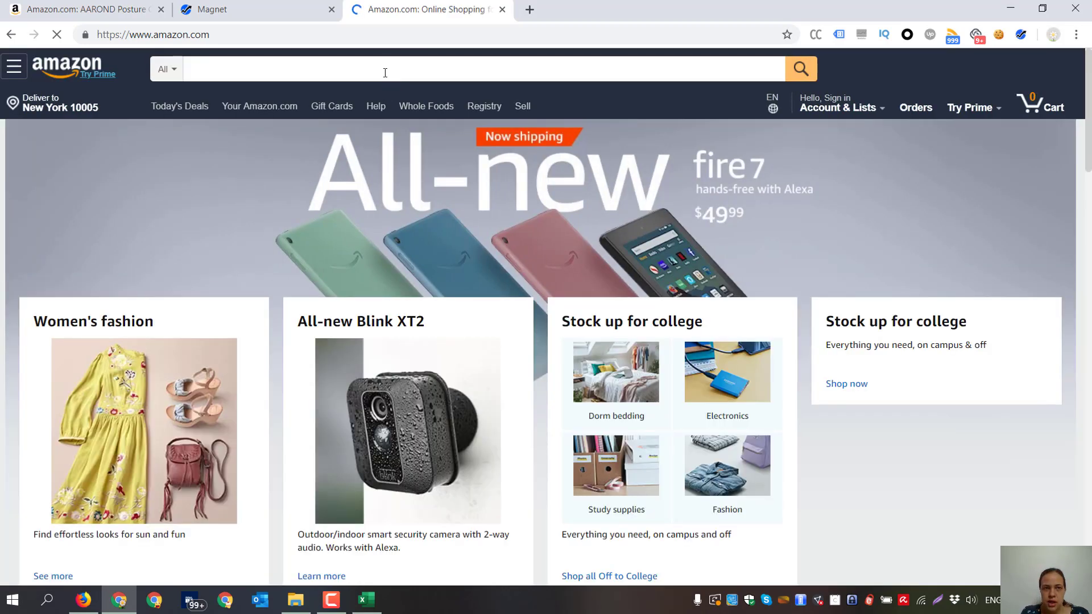
# Search Amazon for "inversion table" and look through the product results.
pyautogui.click(385, 73)
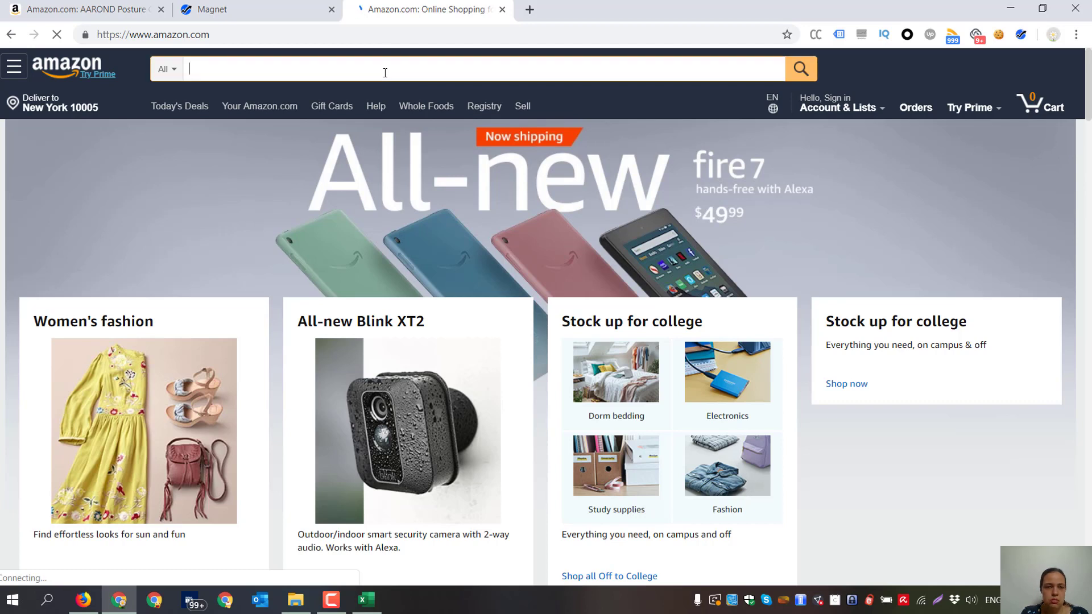
pyautogui.write('inversion table')
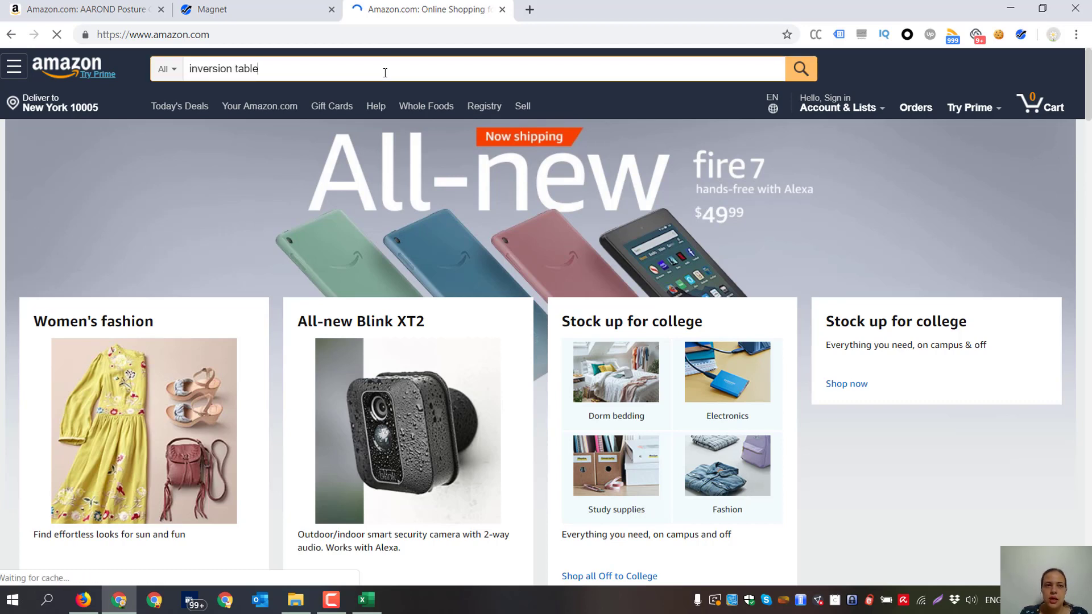
pyautogui.press('Return')
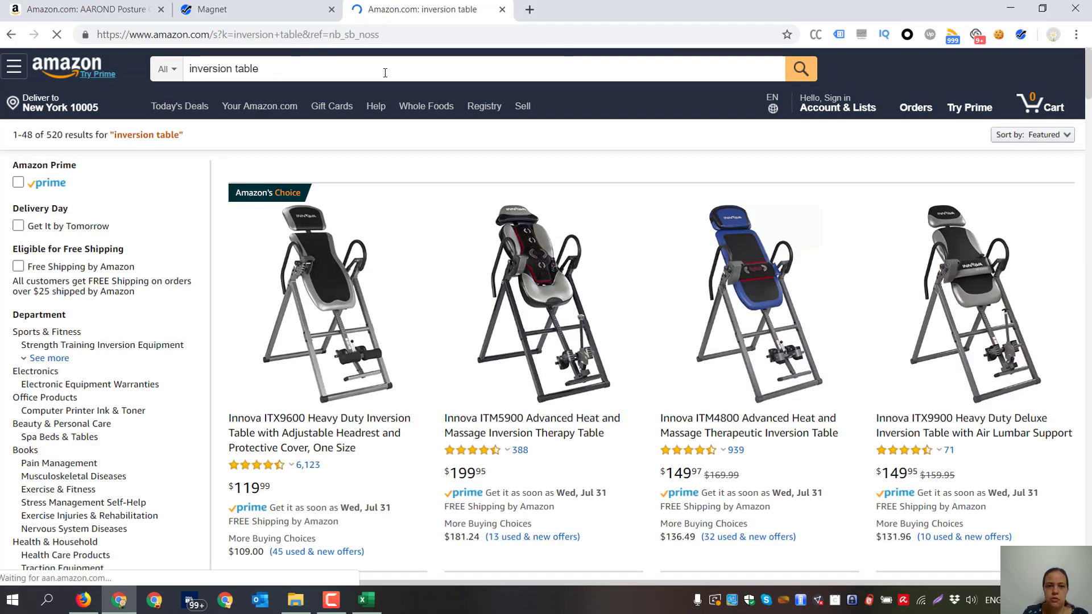
pyautogui.scroll(-6, 670, 360)
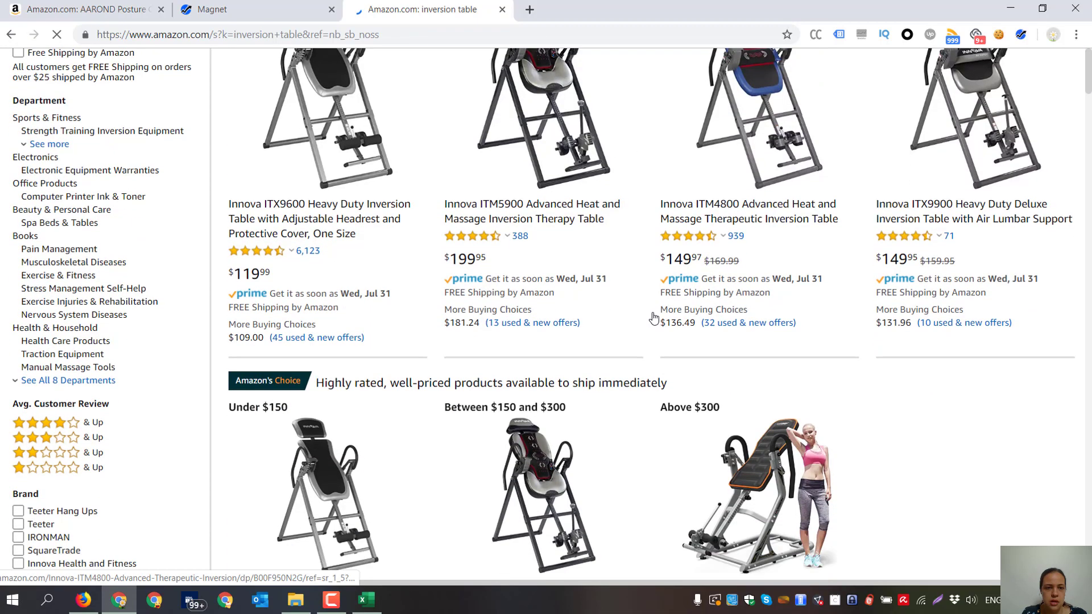
pyautogui.scroll(-2, 645, 295)
pyautogui.scroll(-7, 562, 322)
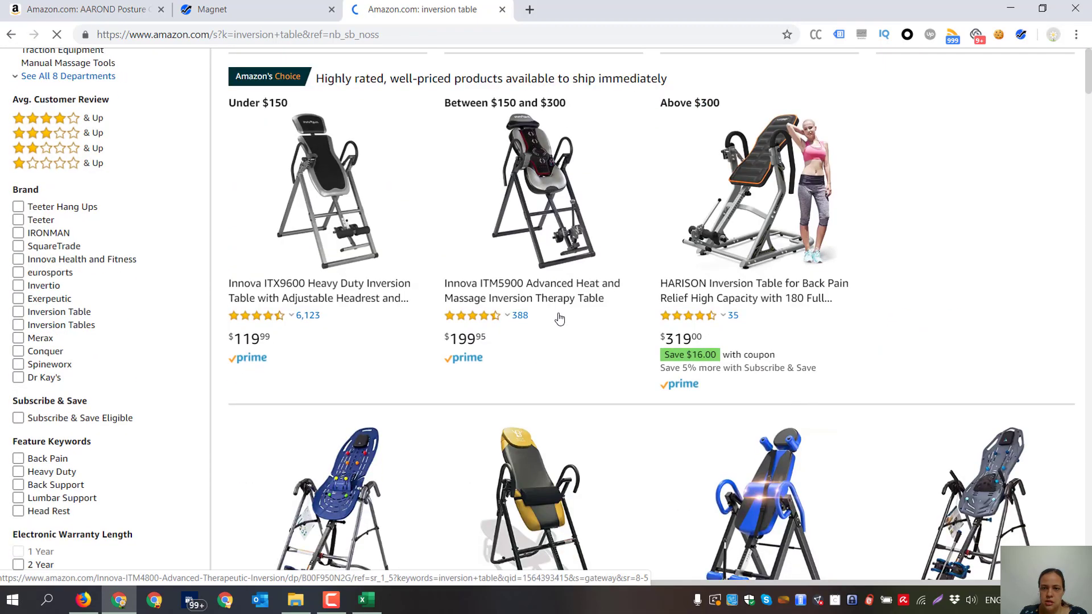
pyautogui.scroll(15, 534, 353)
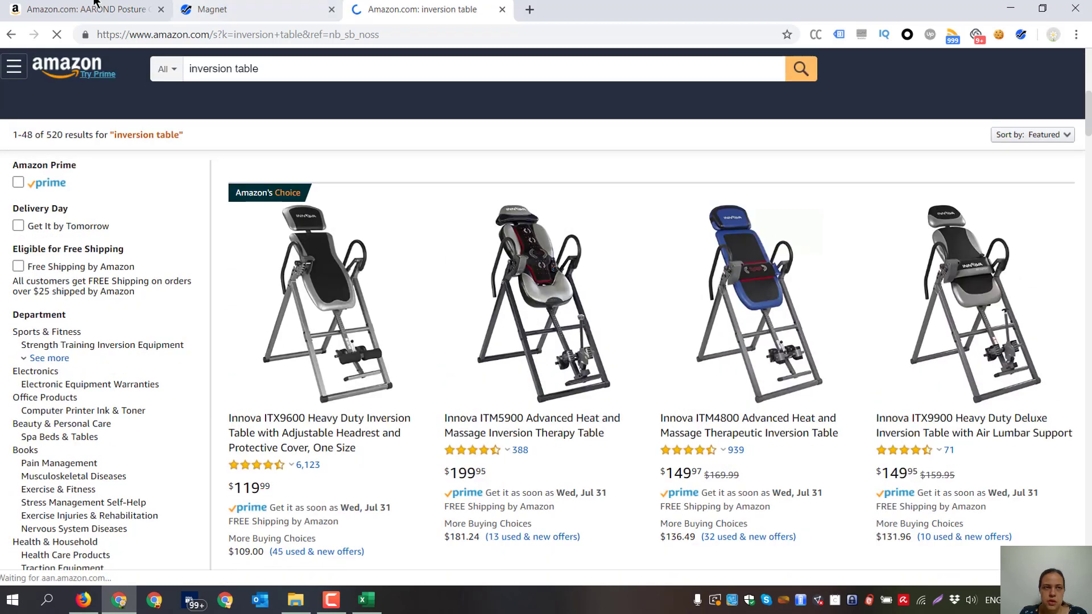
# Compare the AAROND posture corrector listing with the inversion table results, return to Excel and cancel the pending copy.
pyautogui.click(93, 15)
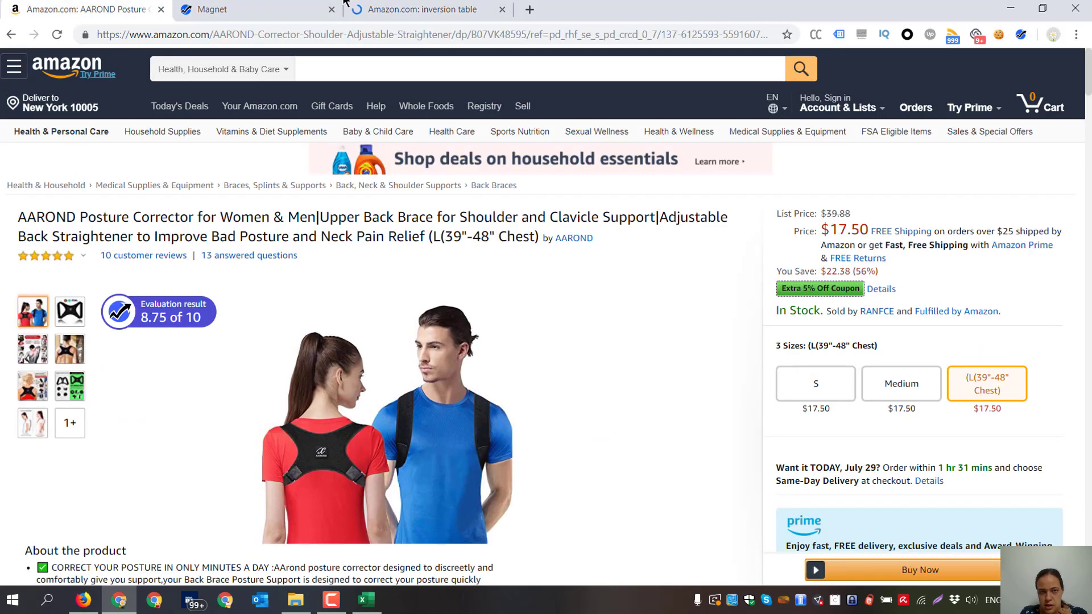
pyautogui.click(483, 17)
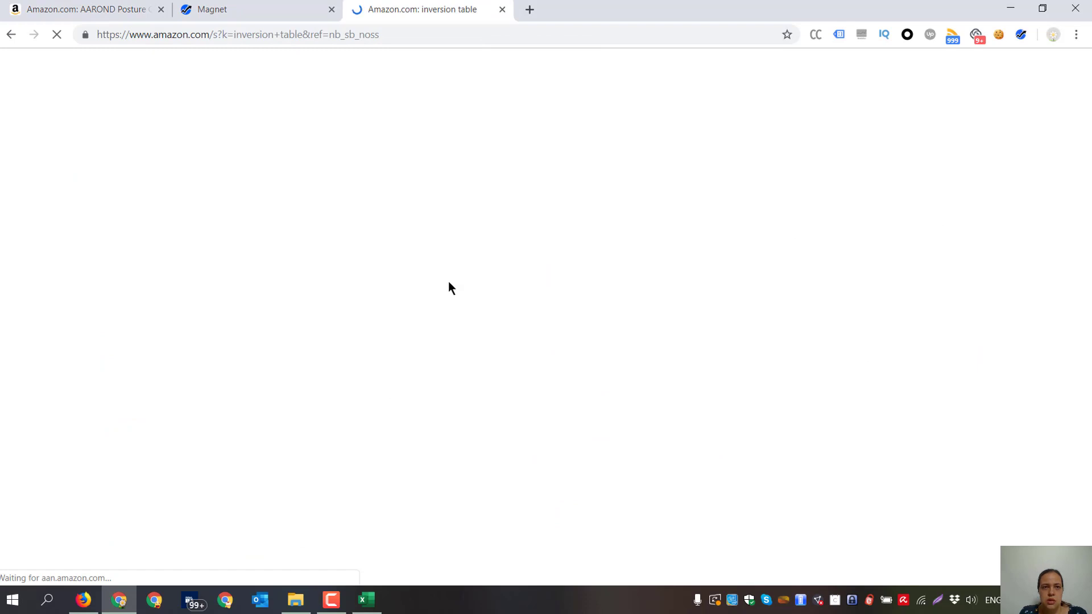
pyautogui.hotkey('alt', 'Tab')
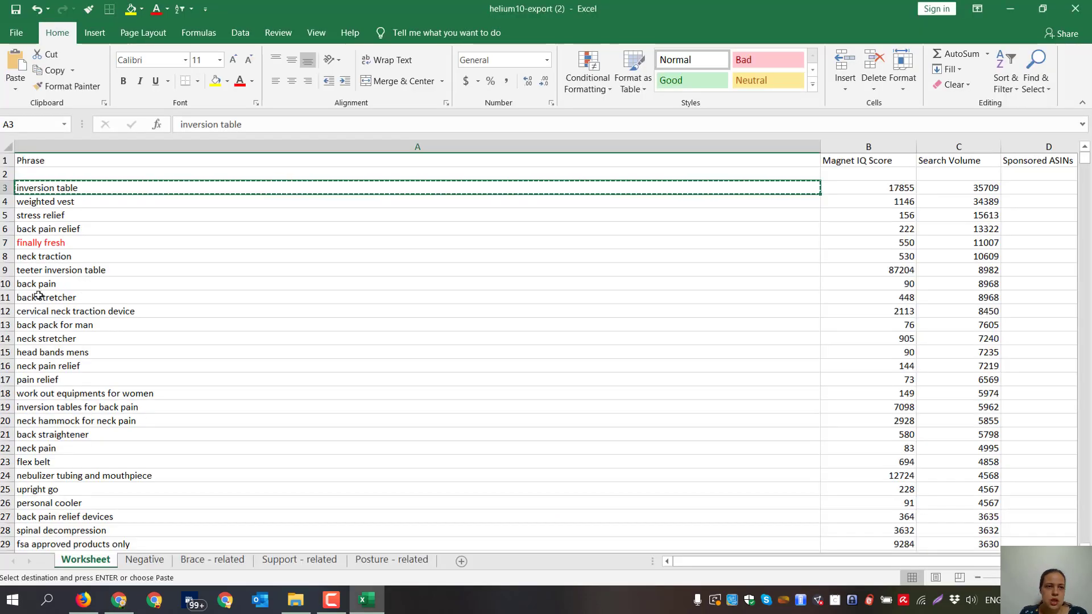
pyautogui.press('Escape')
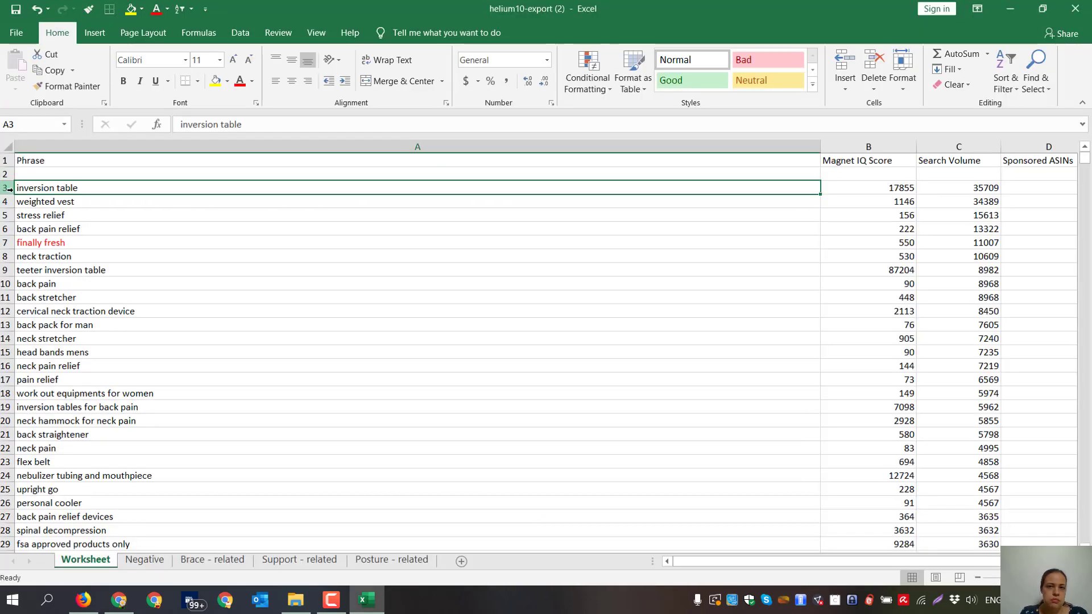
pyautogui.click(9, 188)
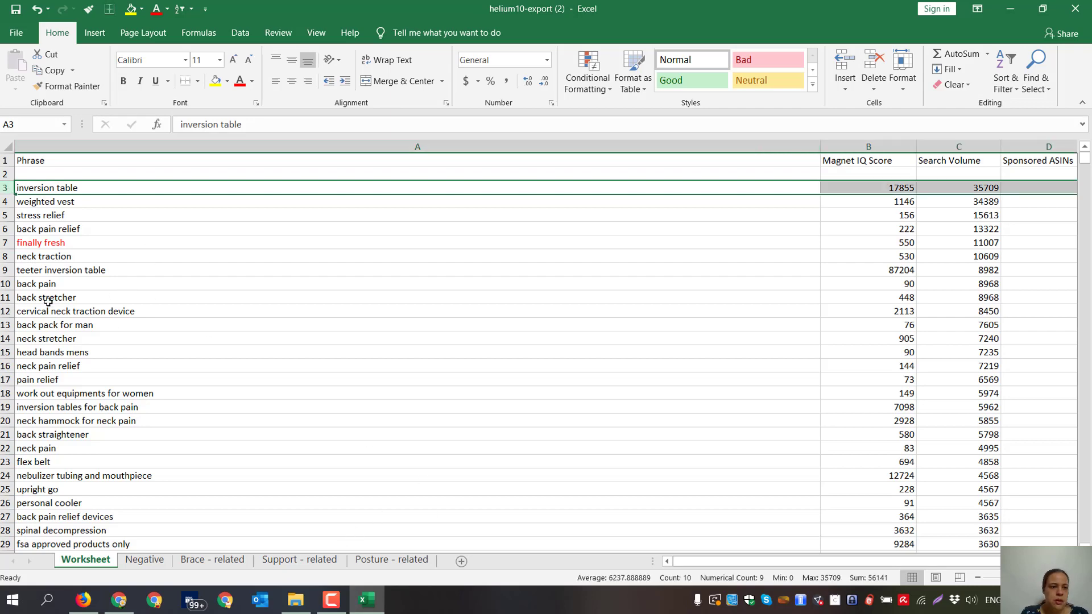
pyautogui.scroll(-3, 49, 301)
pyautogui.scroll(3, 48, 302)
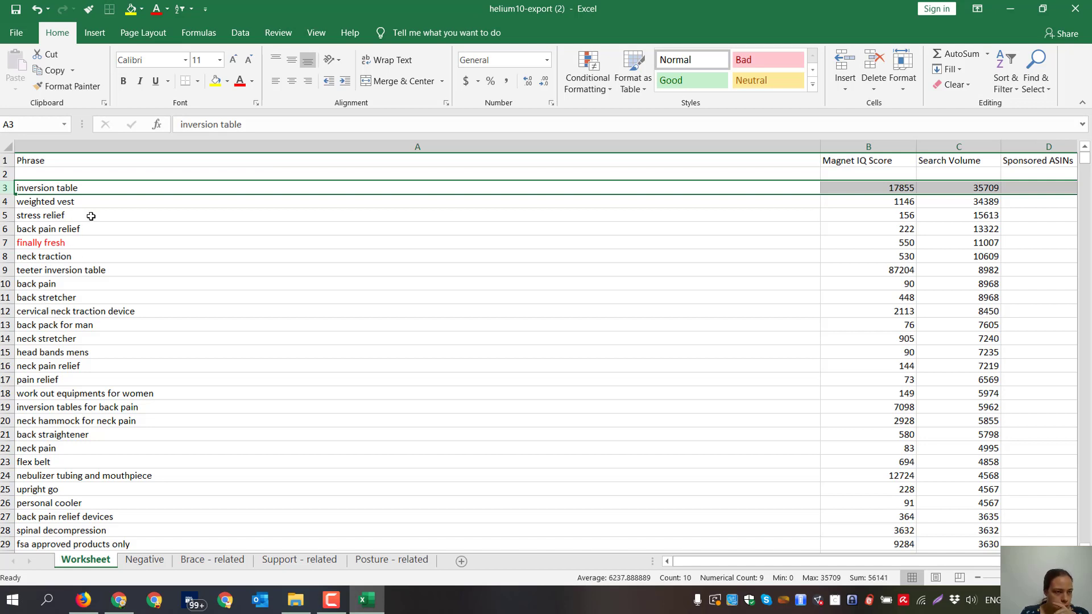
pyautogui.click(105, 206)
pyautogui.moveTo(7, 187); pyautogui.dragTo(7, 203)
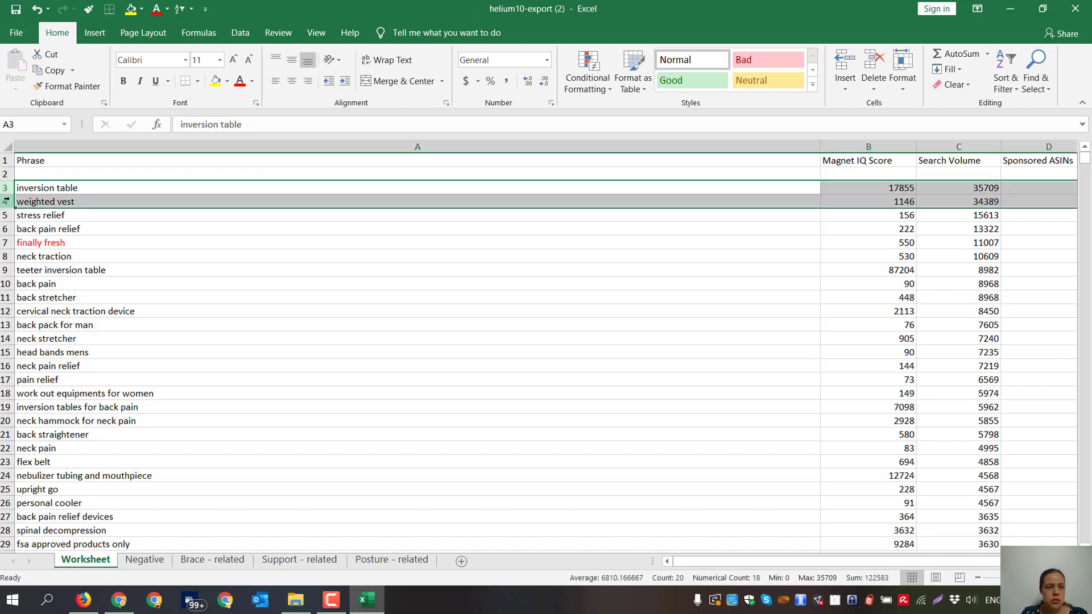
# Move the phrases "inversion table", "weighted vest" and "stress relief" from the Worksheet sheet to the Negative sheet at A3, and return to the Worksheet sheet.
pyautogui.click(124, 216)
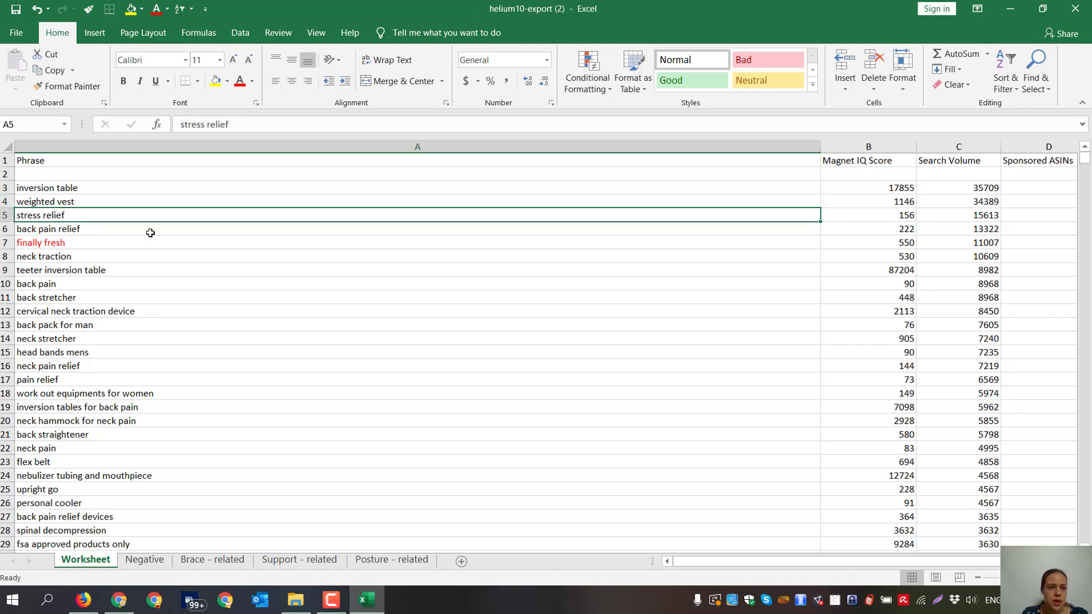
pyautogui.hotkey('shift', 'Up')
pyautogui.hotkey('shift', 'Up')
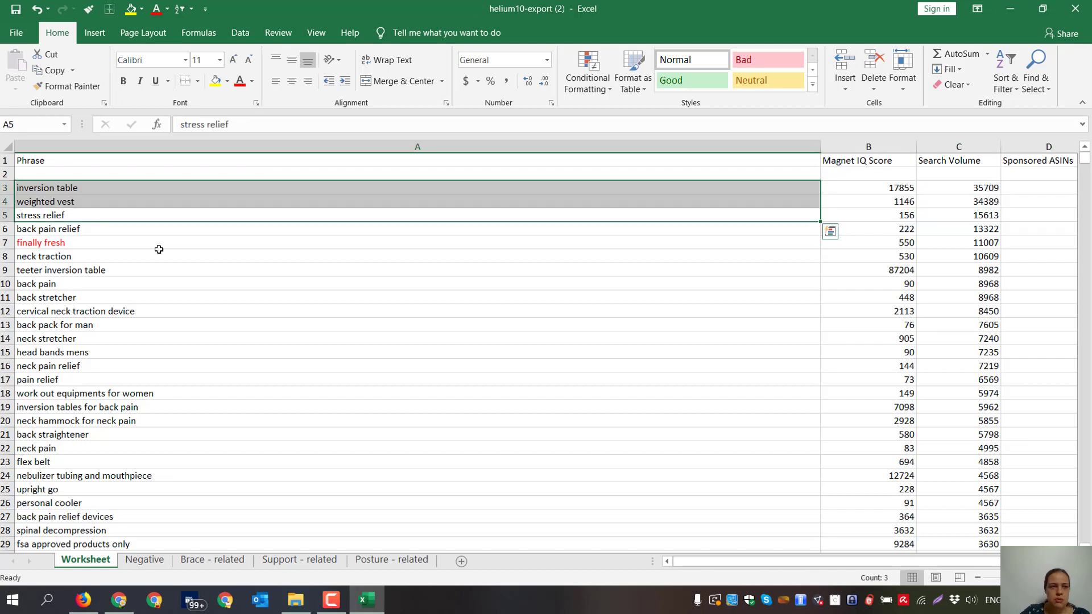
pyautogui.hotkey('ctrl', 'x')
pyautogui.hotkey('ctrl', 'pagedown')
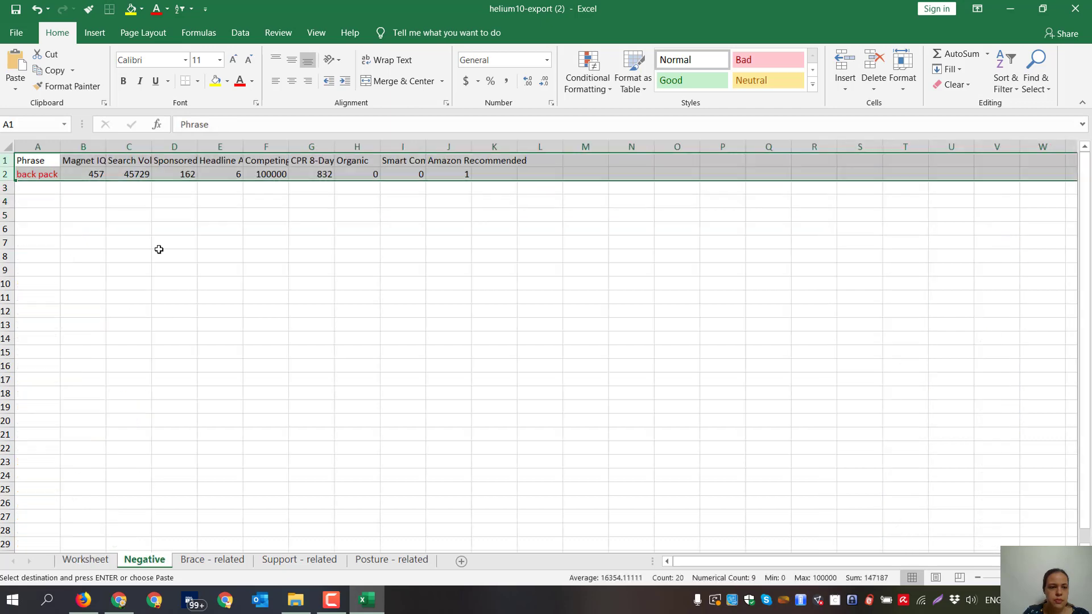
pyautogui.hotkey('ctrl', 'v')
pyautogui.hotkey('ctrl', 'z')
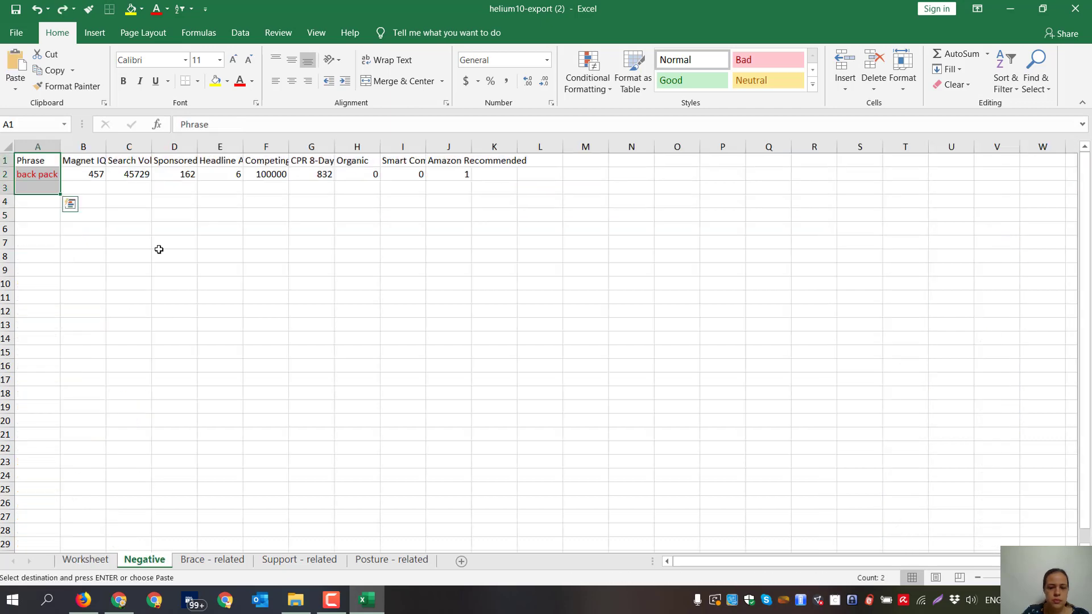
pyautogui.press('Down')
pyautogui.press('Down')
pyautogui.hotkey('ctrl', 'v')
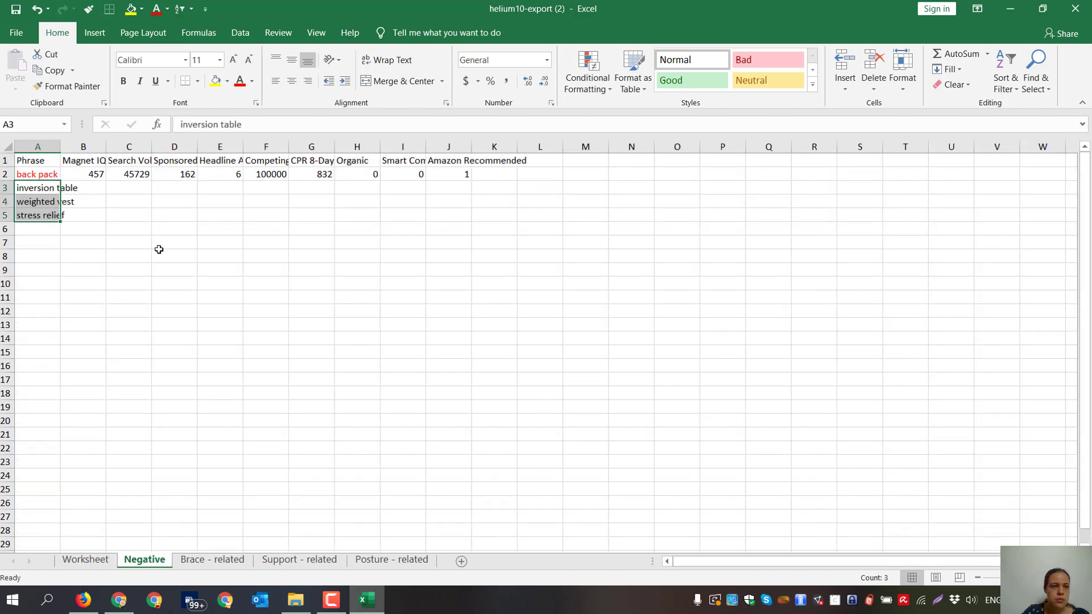
pyautogui.hotkey('ctrl', 'End')
pyautogui.hotkey('ctrl', 'pageup')
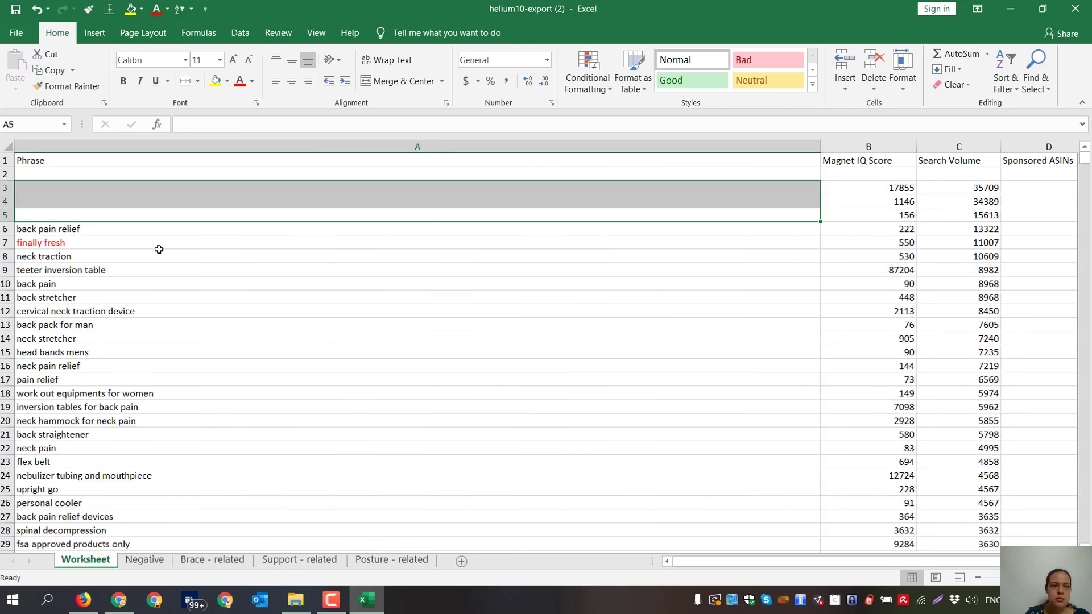
# Look through the remaining phrases in the Worksheet sheet down to the end of the list.
pyautogui.click(94, 257)
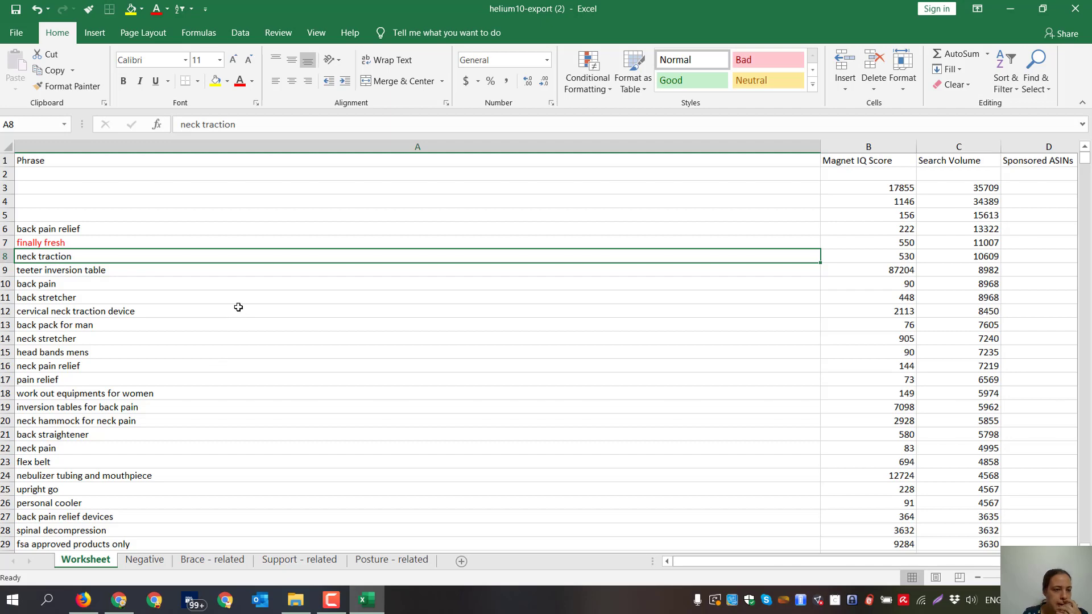
pyautogui.scroll(-1, 119, 306)
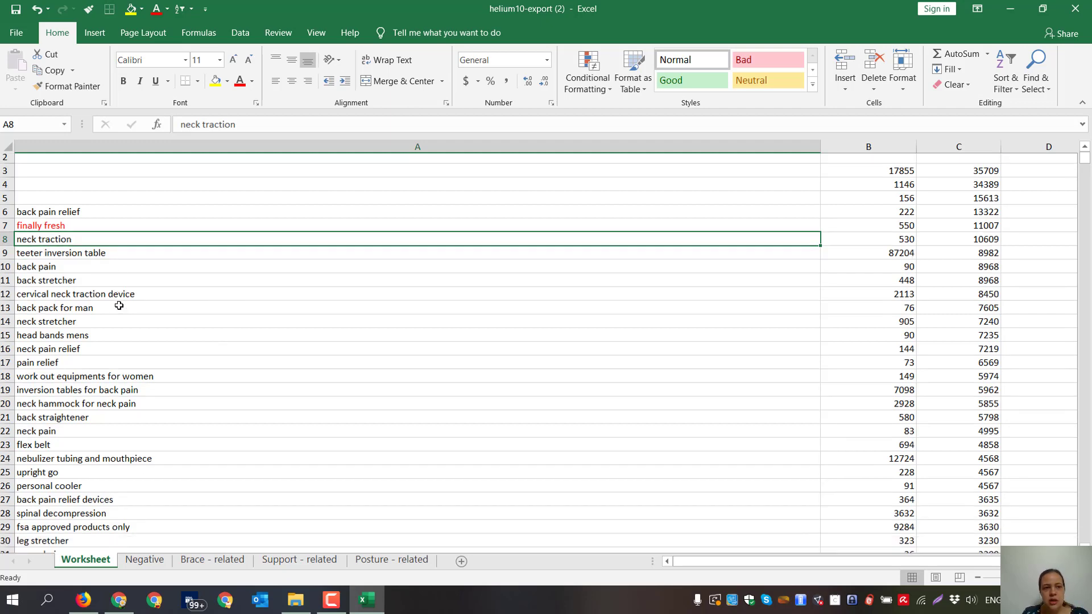
pyautogui.scroll(-10, 119, 306)
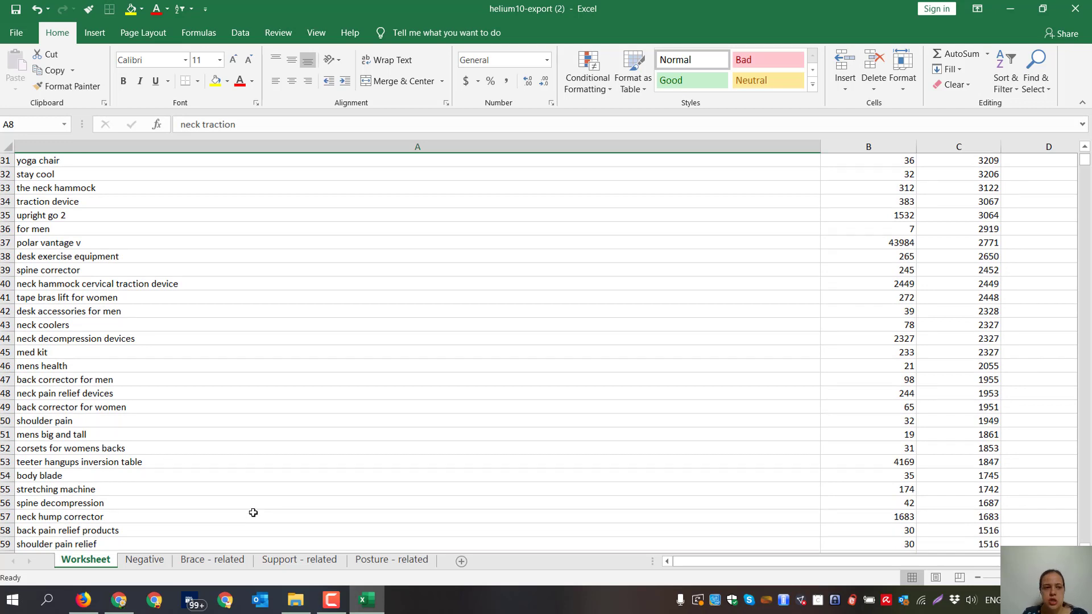
pyautogui.scroll(-4, 305, 449)
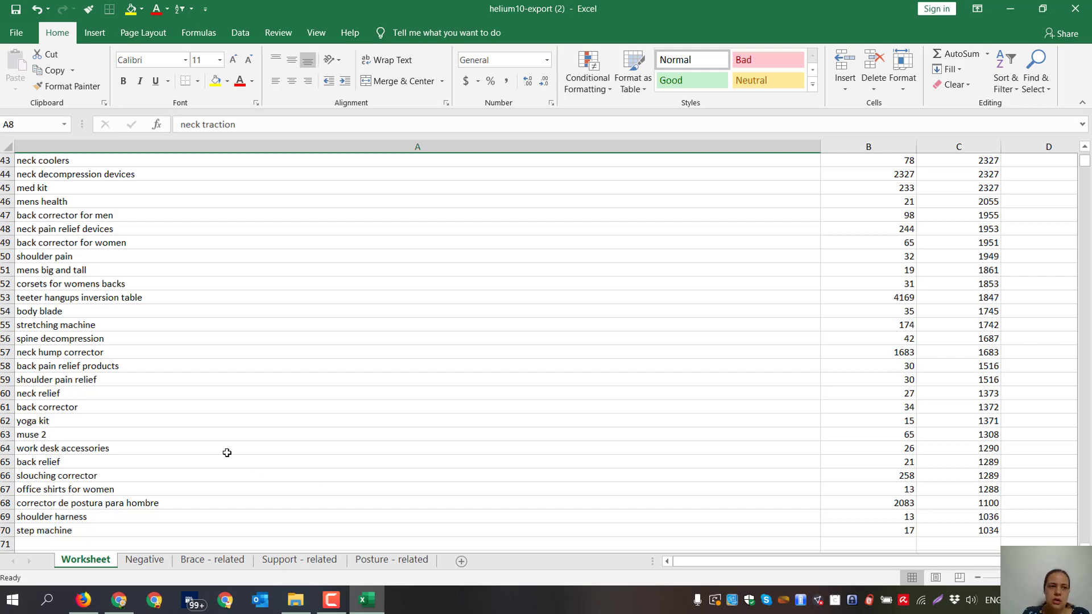
pyautogui.scroll(14, 227, 452)
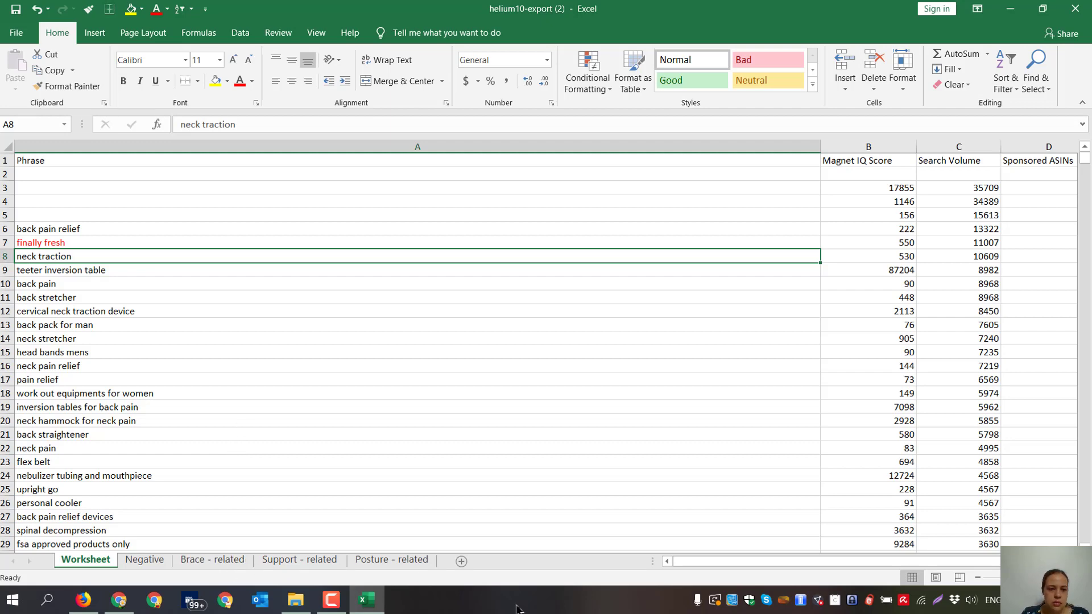
# Fit the width of column A to its phrases on the "Posture - related" and "Support - related" sheets.
pyautogui.click(412, 562)
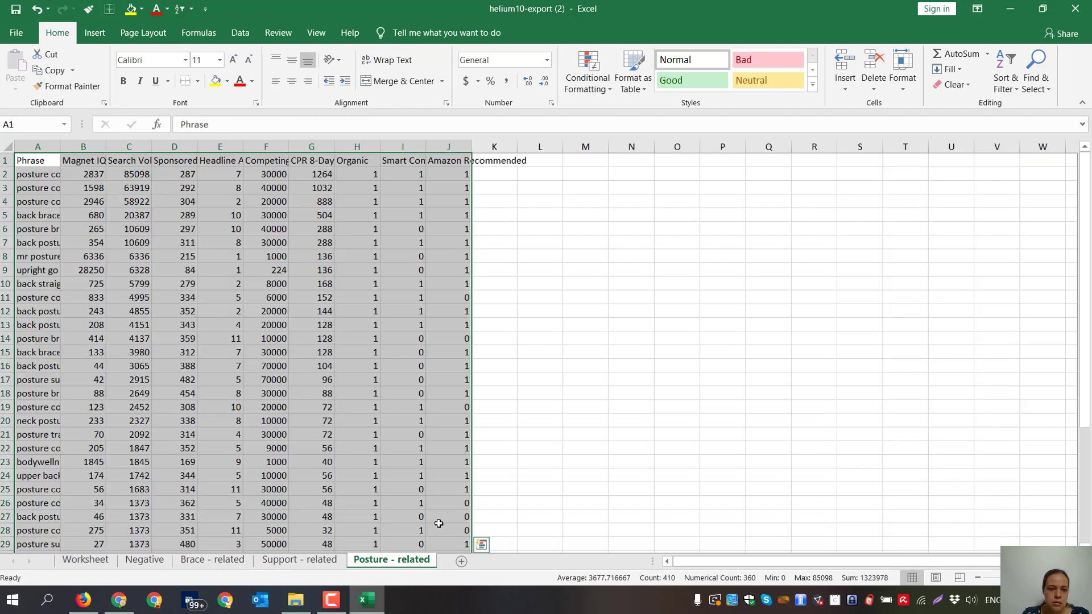
pyautogui.click(47, 217)
pyautogui.doubleClick(60, 146)
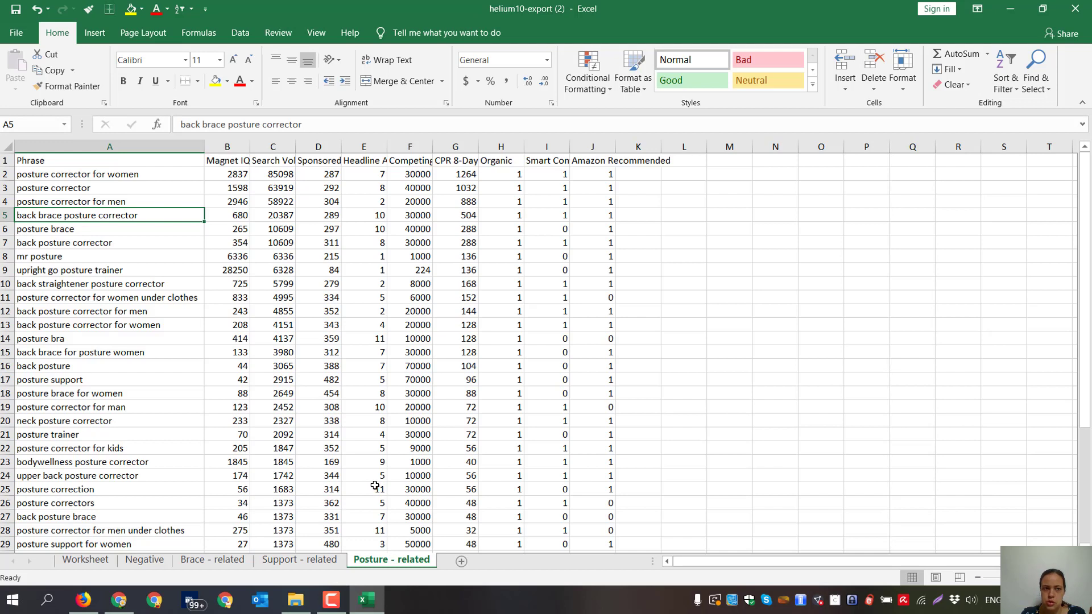
pyautogui.click(324, 560)
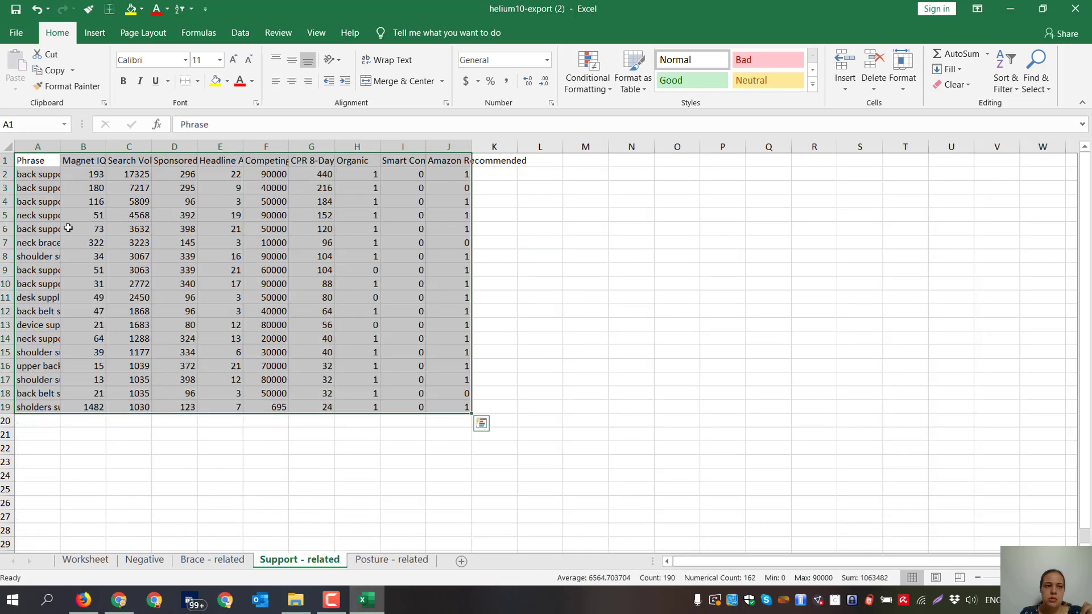
pyautogui.doubleClick(60, 147)
# Color the text of the entire "shoulder support brace" row red on the "Support - related" sheet.
pyautogui.click(100, 243)
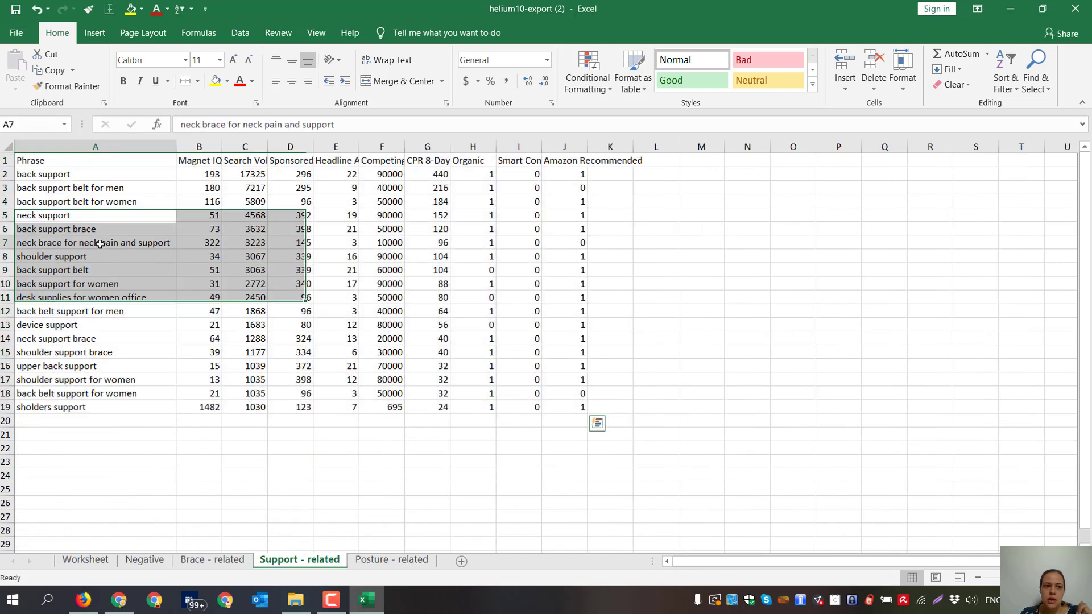
pyautogui.click(128, 177)
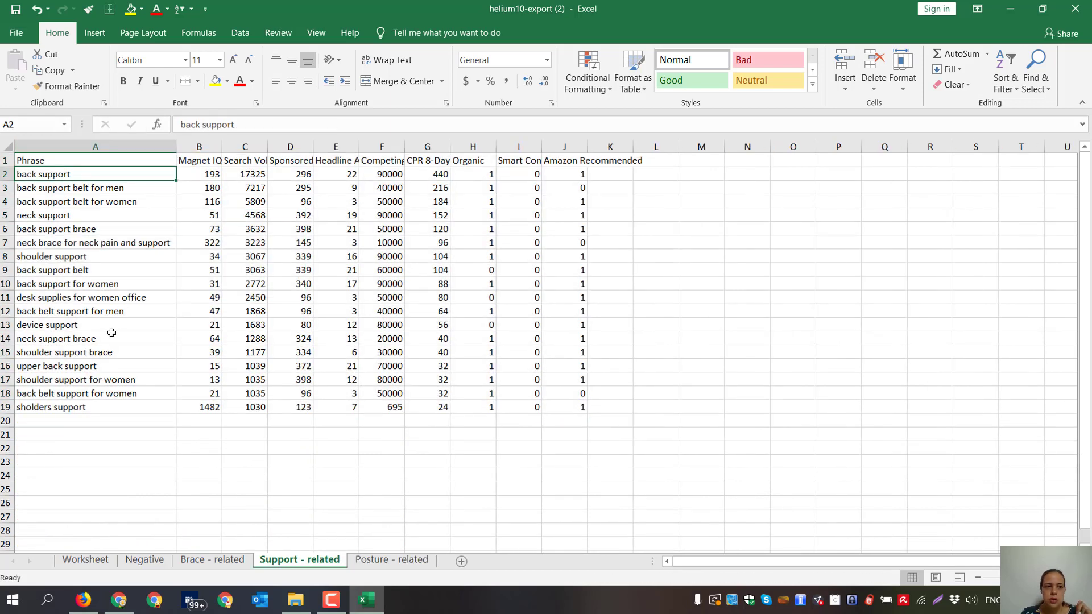
pyautogui.click(106, 350)
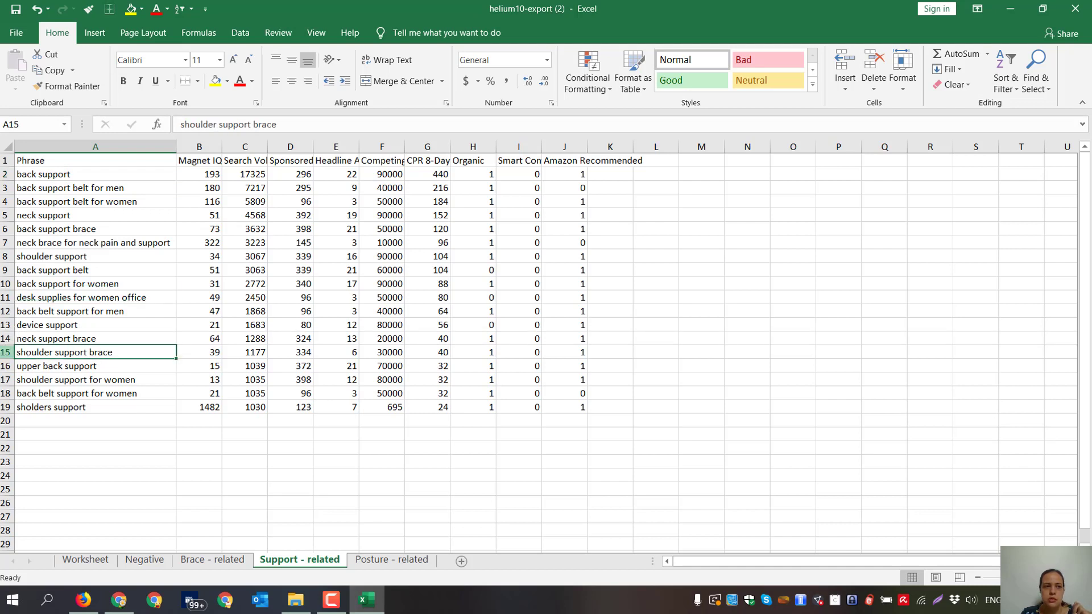
pyautogui.hotkey('shift', 'space')
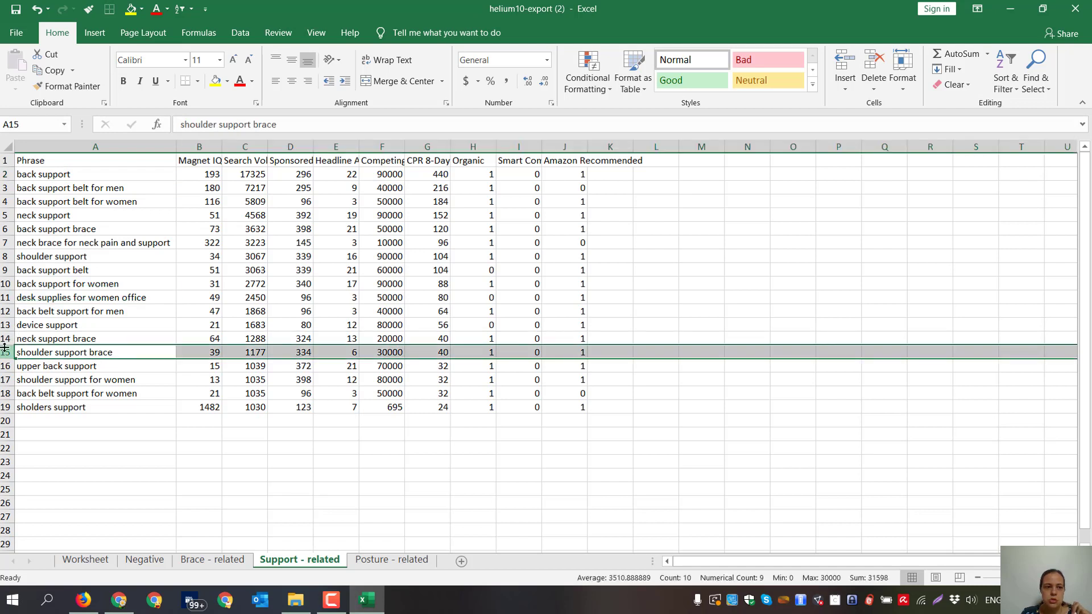
pyautogui.click(239, 81)
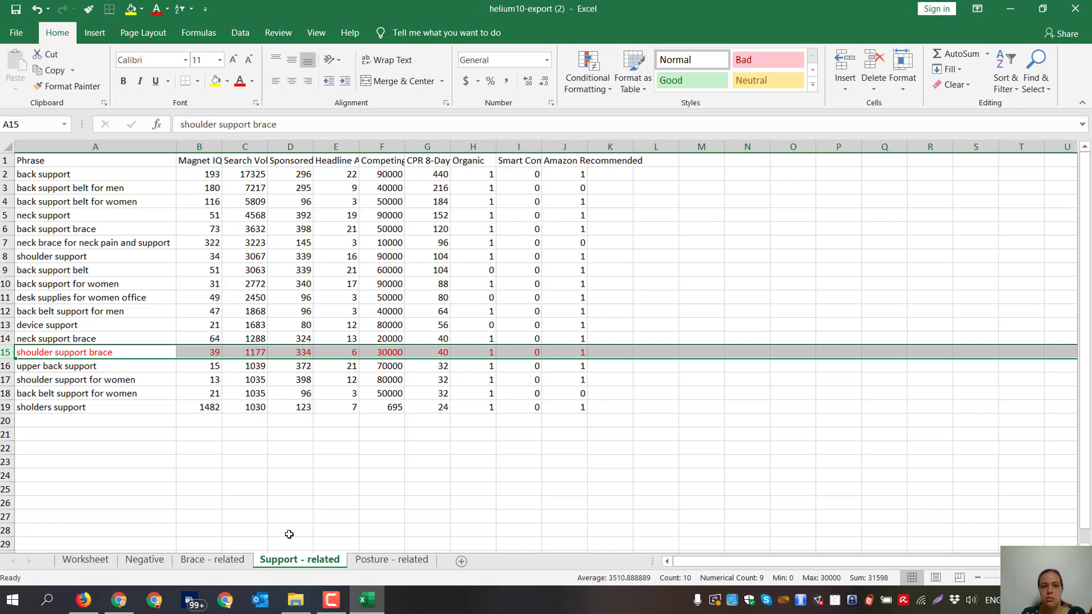
# Fit the width of column A to its phrases on the "Brace - related" sheet.
pyautogui.click(203, 563)
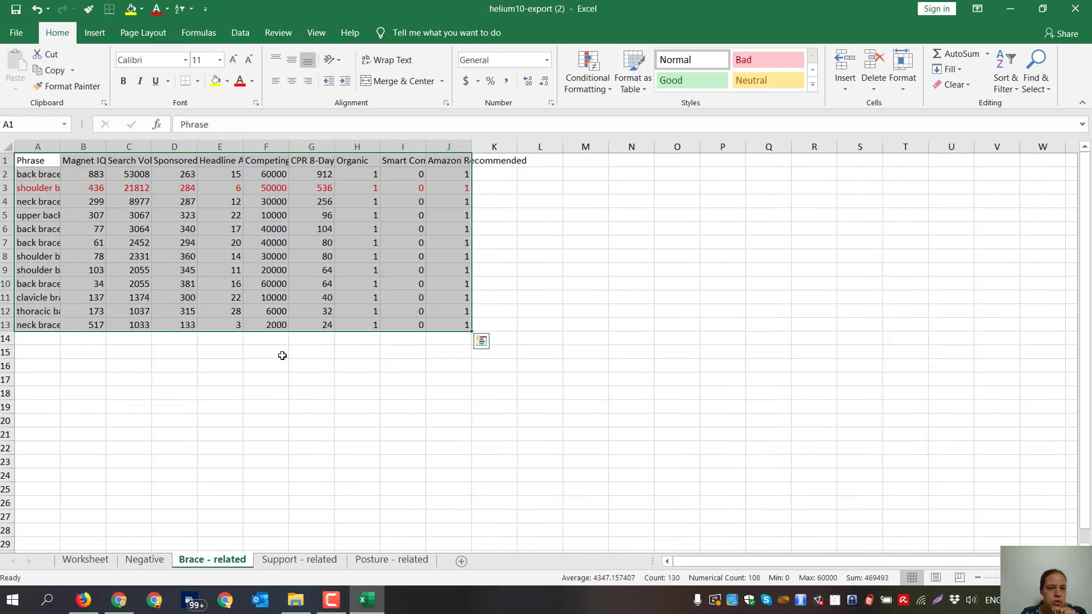
pyautogui.doubleClick(56, 148)
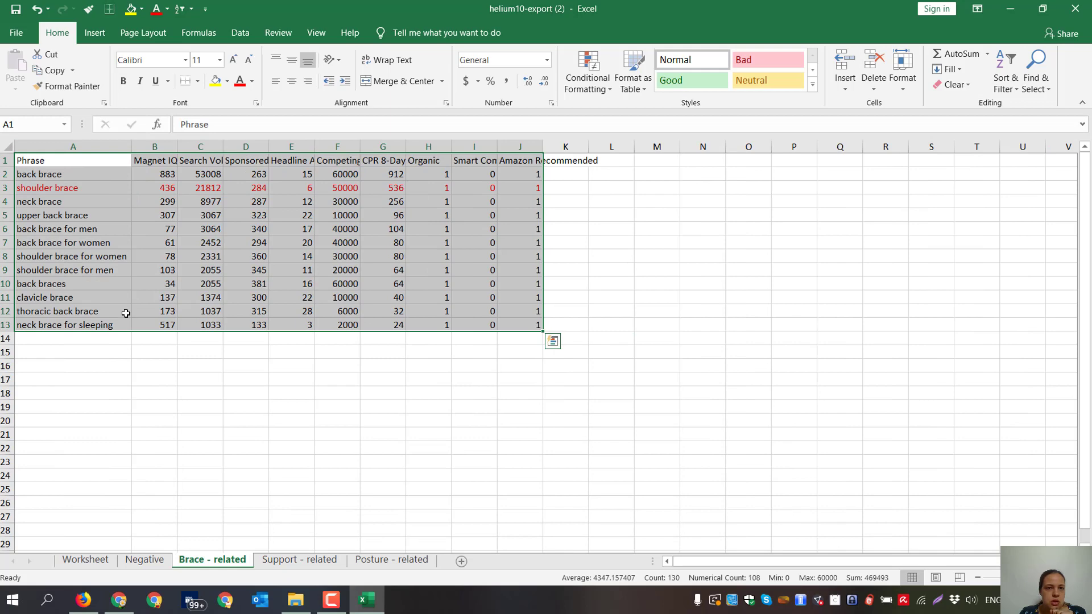
pyautogui.click(75, 256)
pyautogui.click(4, 188)
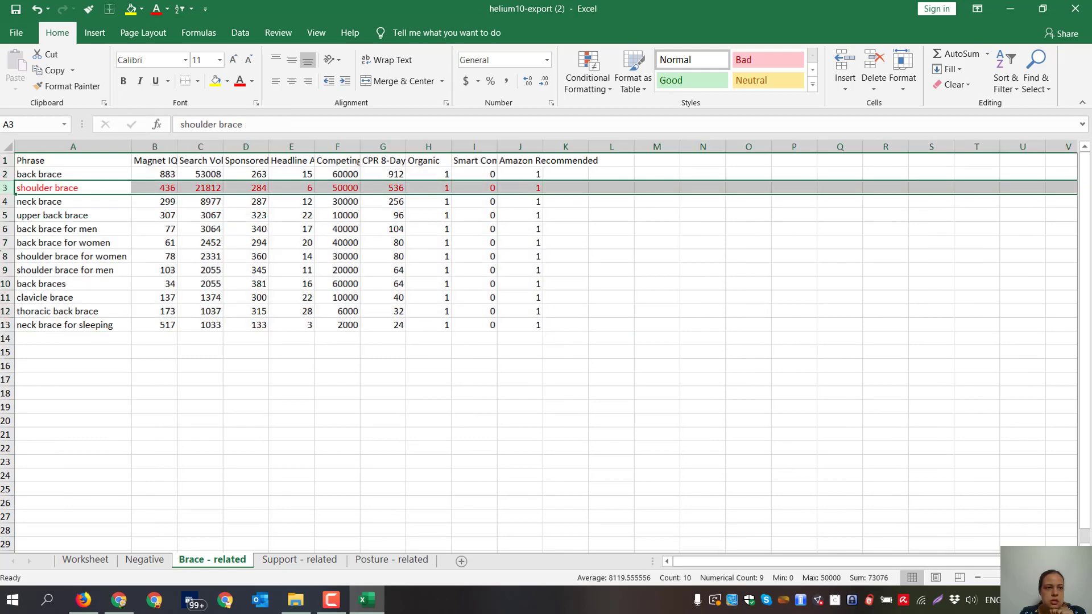
# Color the phrase cells "shoulder brace for women" and "back brace for women" red on the "Brace - related" sheet.
pyautogui.click(4, 242)
pyautogui.click(4, 256)
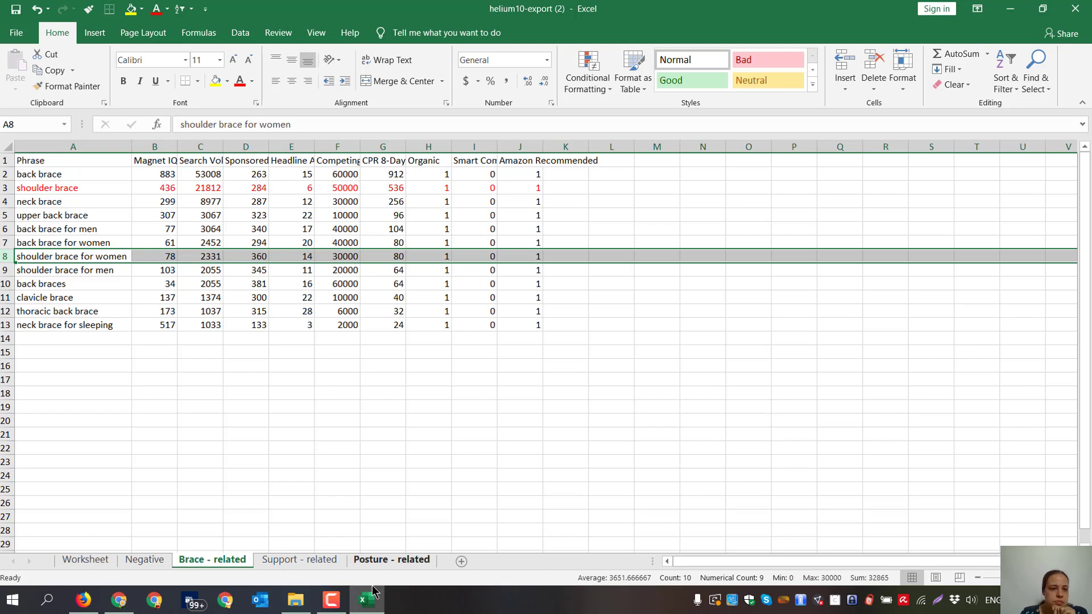
pyautogui.click(122, 256)
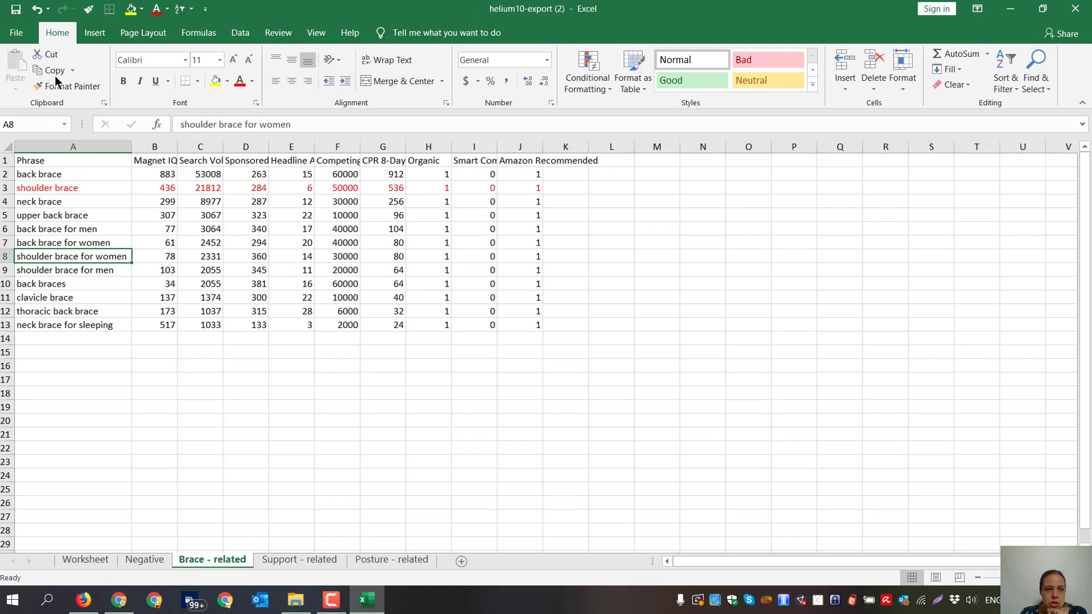
pyautogui.click(239, 81)
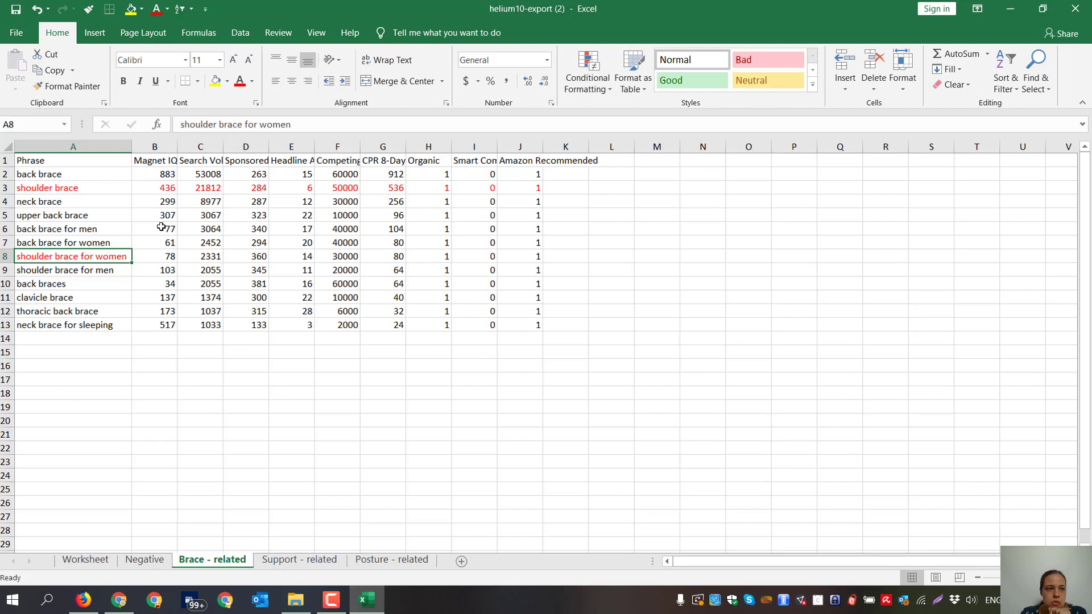
pyautogui.click(123, 242)
pyautogui.click(239, 80)
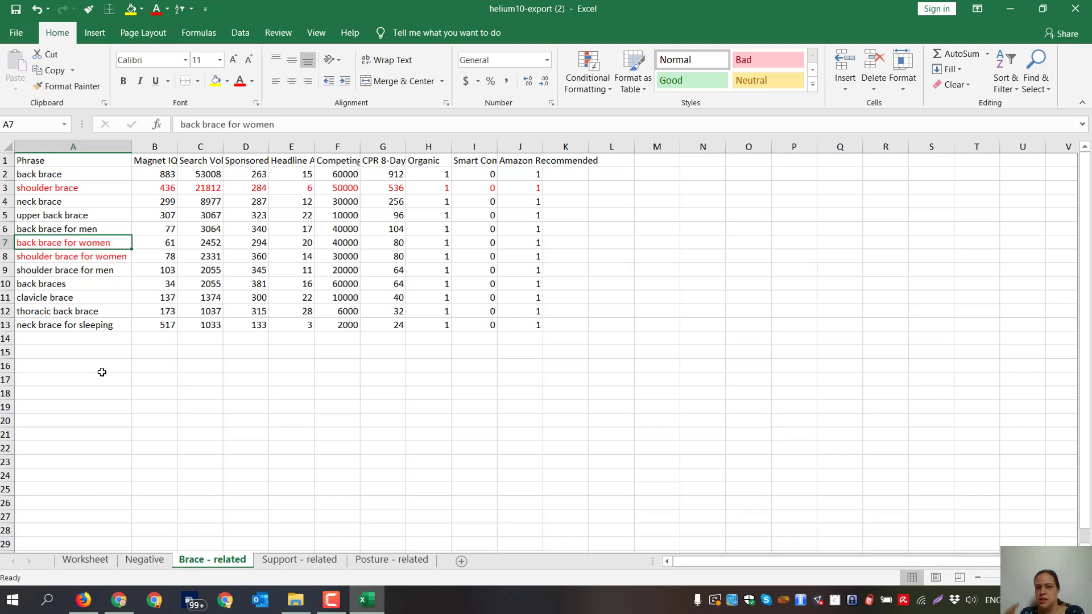
# Fit the widths of the Search Volume and Competing Products columns to their contents.
pyautogui.doubleClick(223, 146)
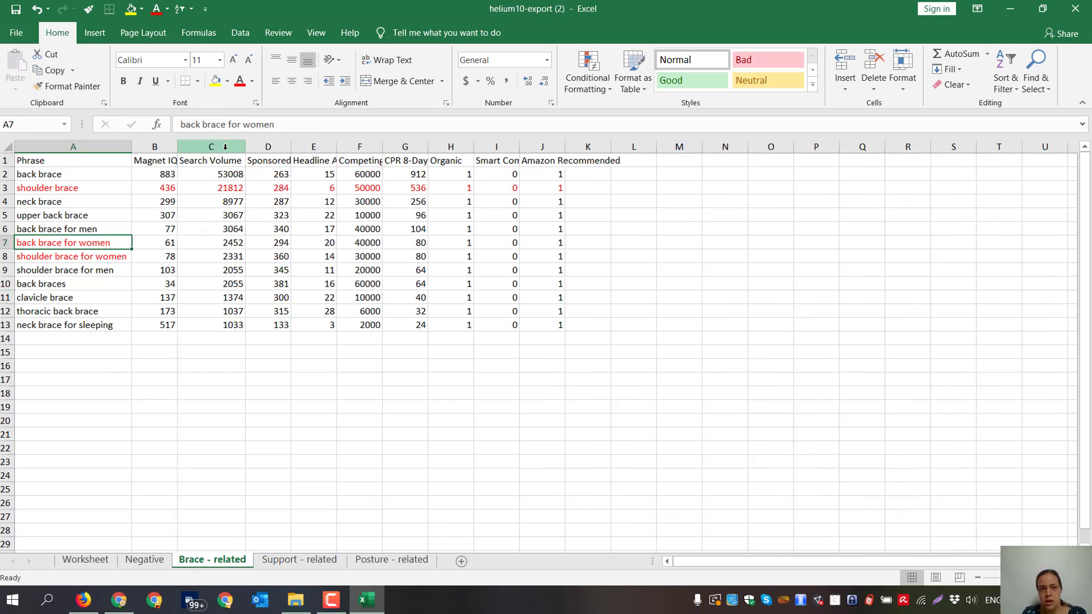
pyautogui.doubleClick(379, 142)
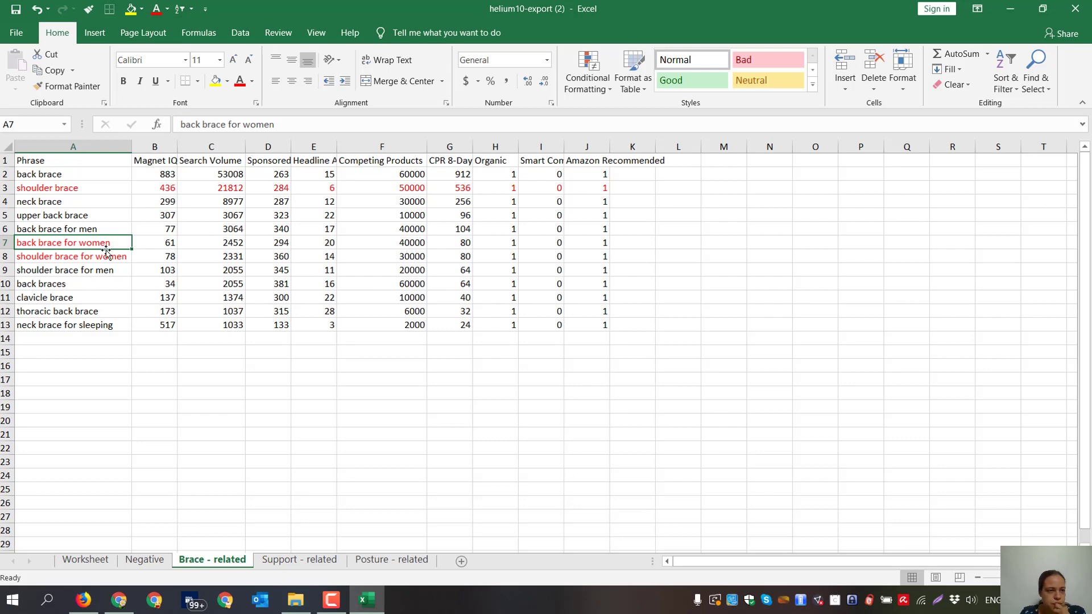
# Run a Helium 10 Magnet keyword search for the copied phrase "shoulder brace for women" and look through its word frequencies and keyword list.
pyautogui.click(57, 256)
pyautogui.hotkey('ctrl', 'c')
pyautogui.hotkey('alt', 'Tab')
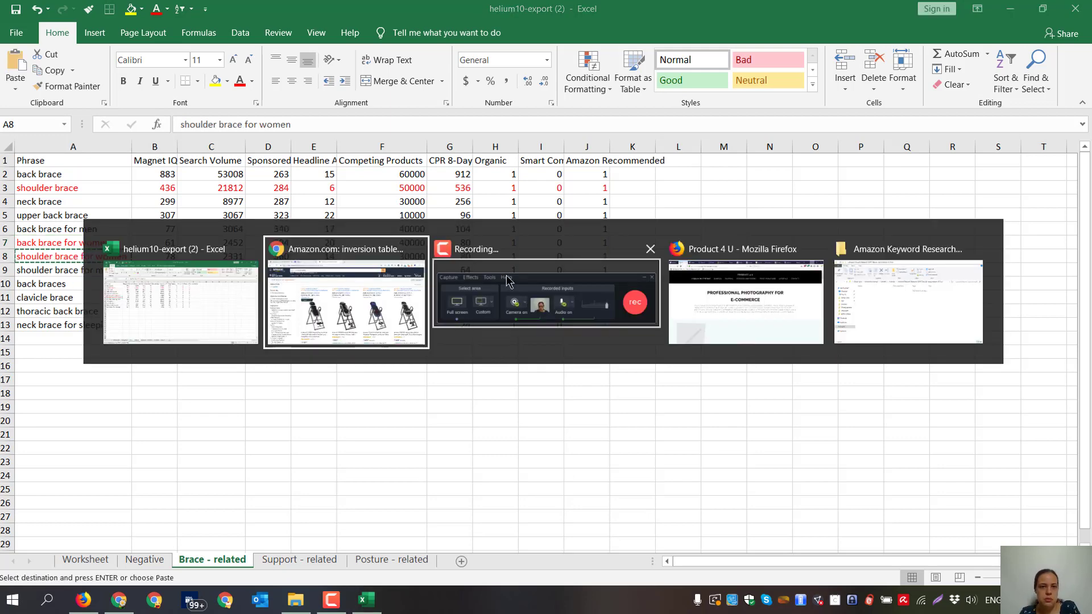
pyautogui.hotkey('ctrl', 'shift', 'Tab')
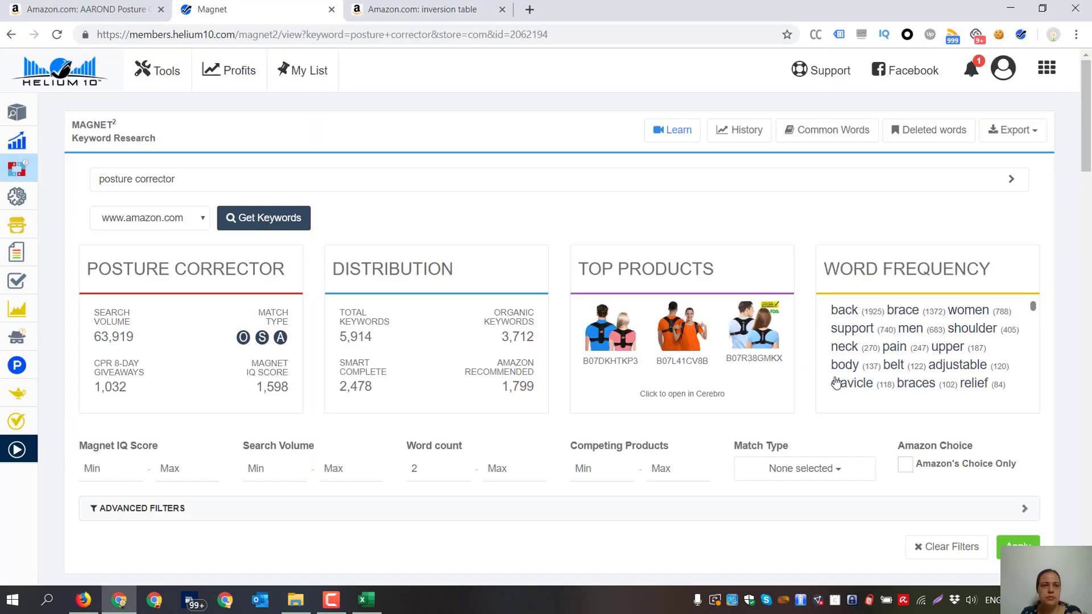
pyautogui.moveTo(177, 179); pyautogui.dragTo(89, 177)
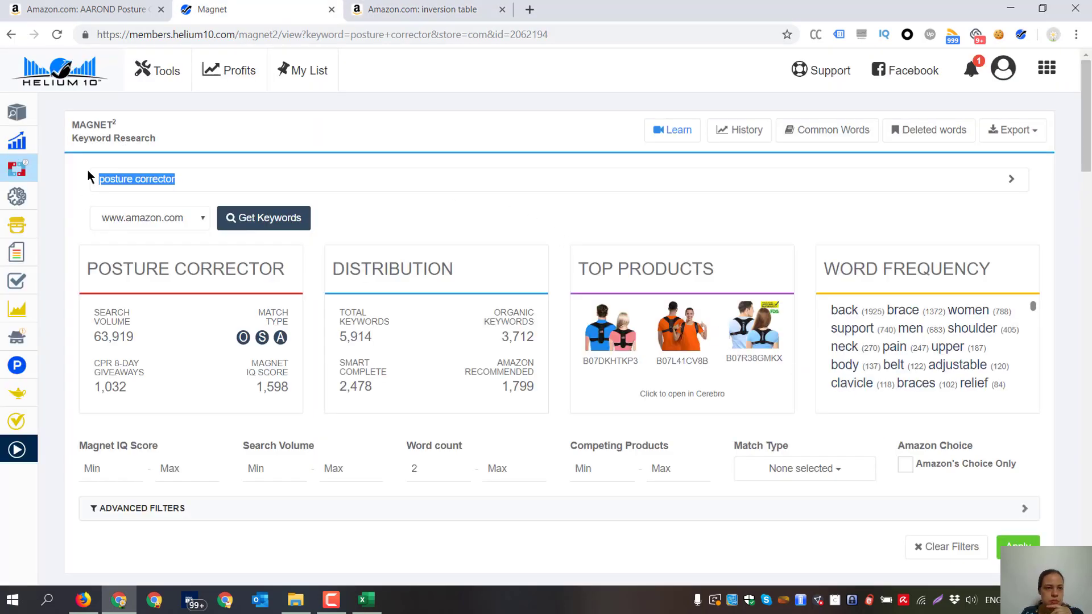
pyautogui.hotkey('ctrl', 'v')
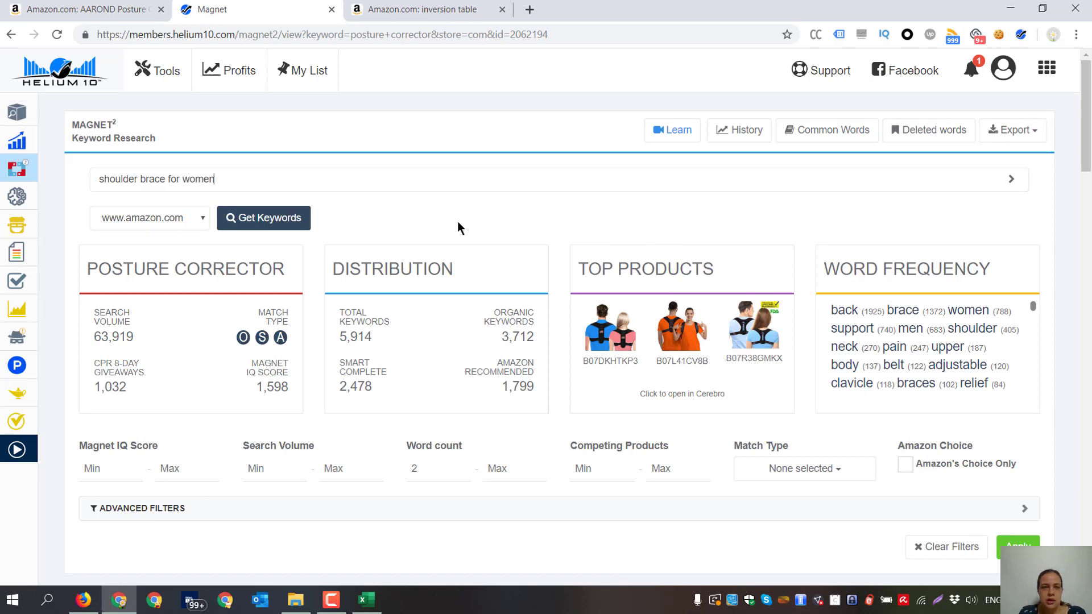
pyautogui.click(269, 230)
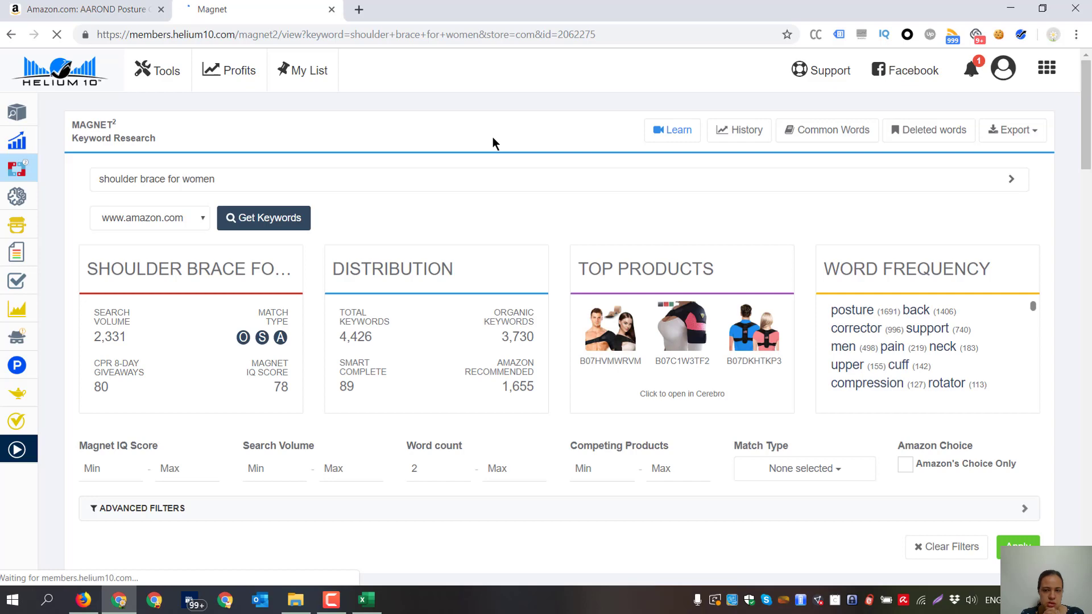
pyautogui.scroll(-5, 370, 142)
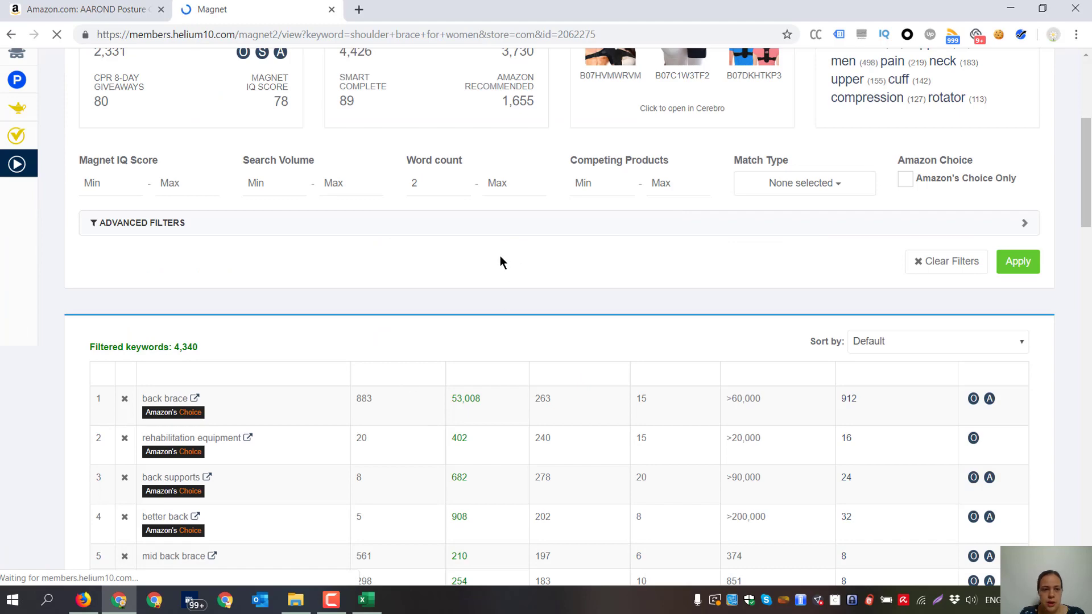
pyautogui.scroll(5, 497, 256)
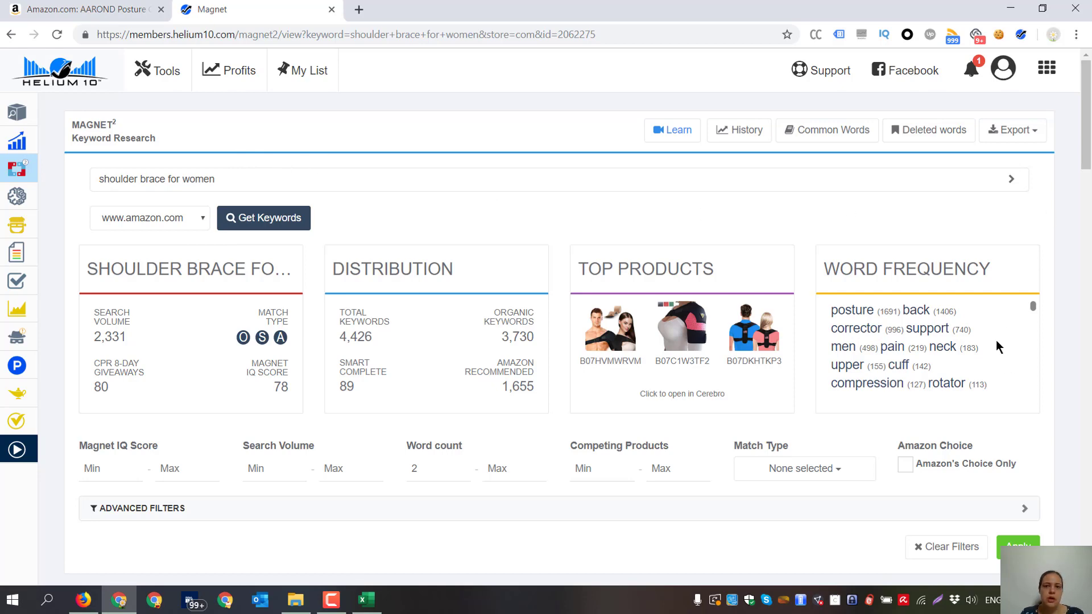
pyautogui.scroll(-5, 901, 338)
pyautogui.scroll(-10, 900, 338)
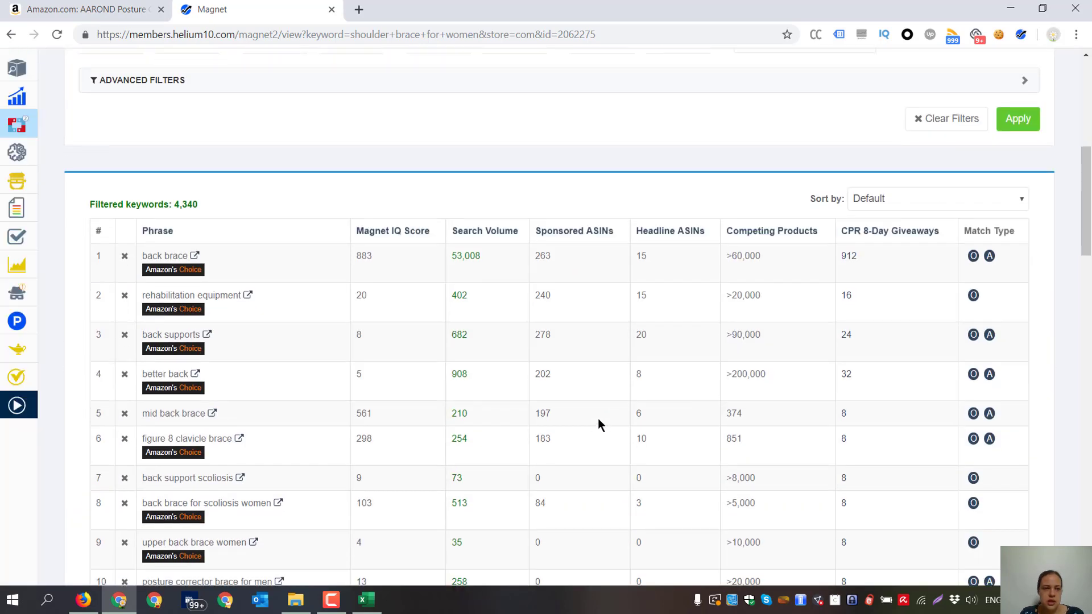
pyautogui.scroll(8, 597, 418)
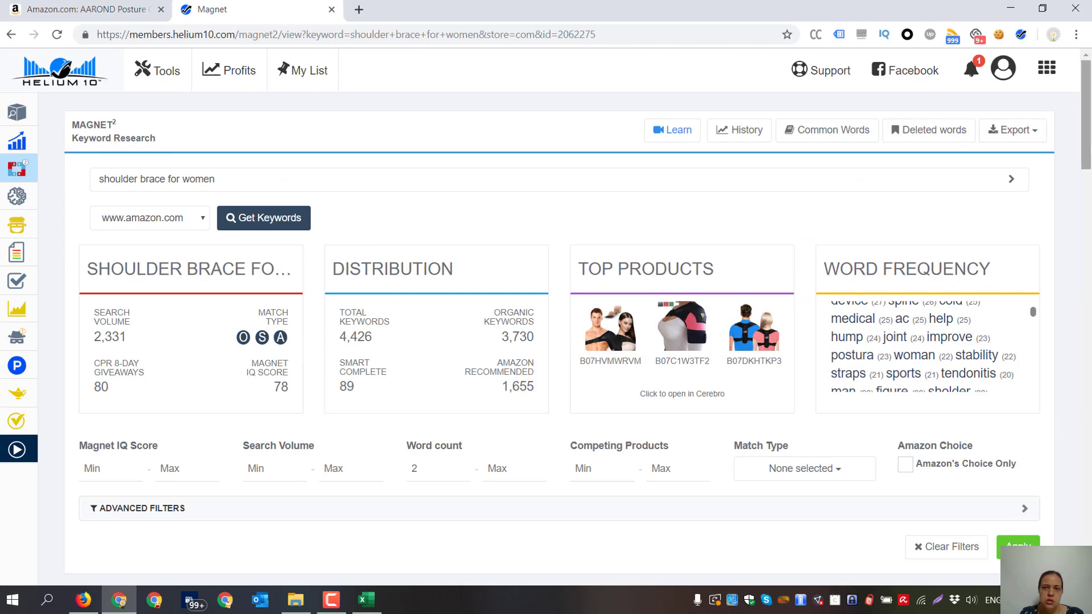
# Return to the Excel workbook, view the "Posture - related" and "Brace - related" sheets, and clear the pending copy selection.
pyautogui.click(367, 600)
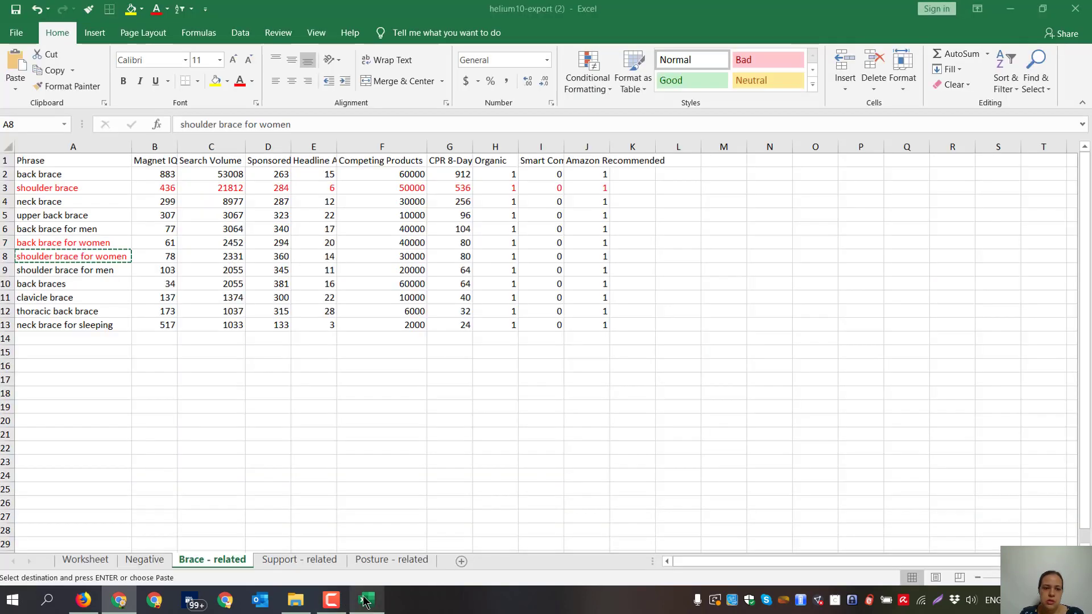
pyautogui.click(380, 558)
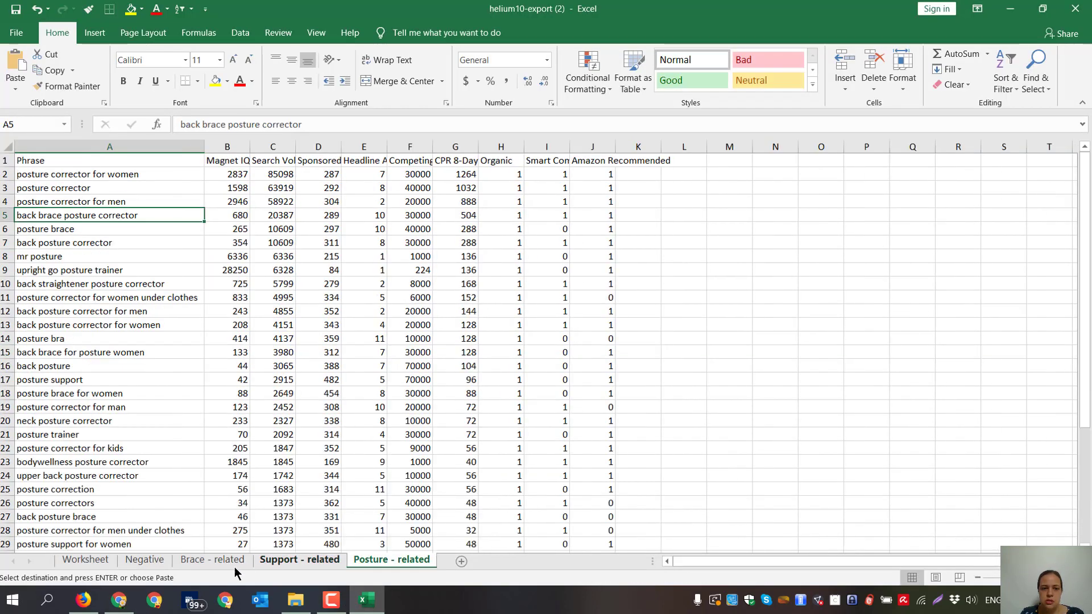
pyautogui.click(224, 563)
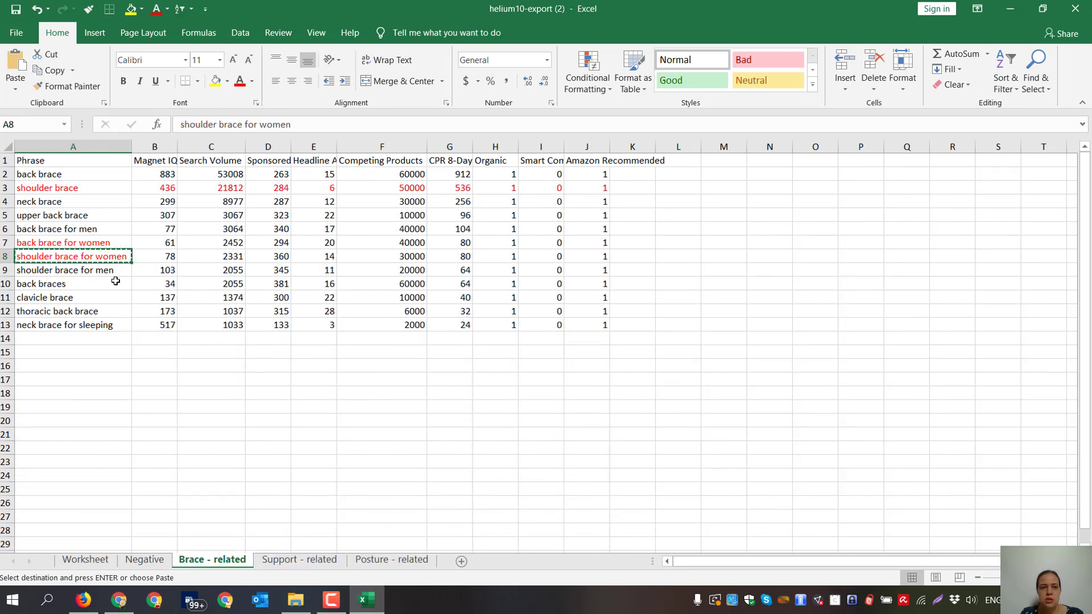
pyautogui.press('Escape')
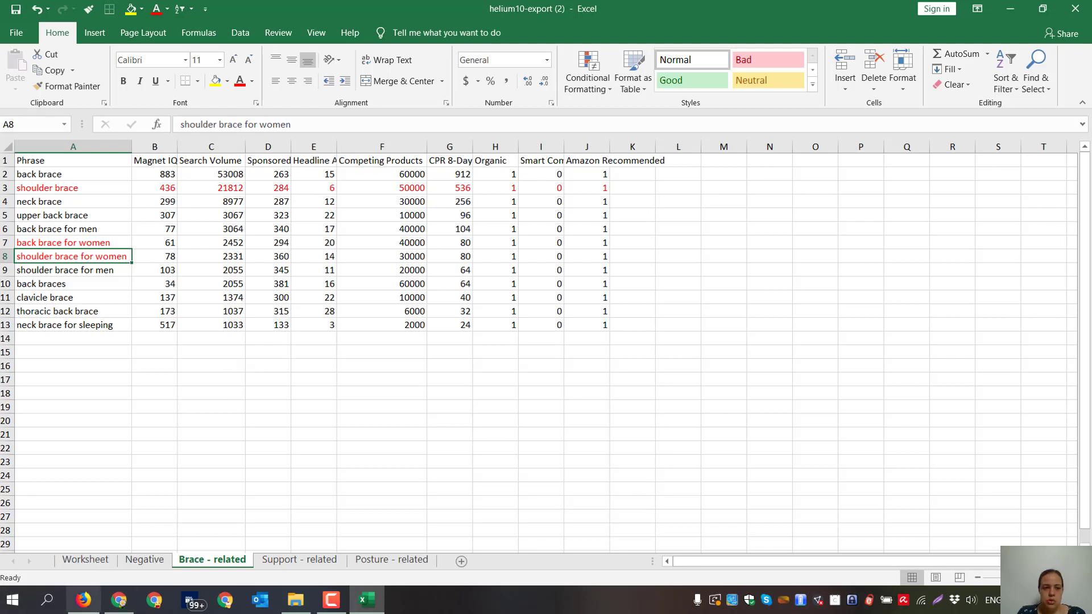
# Switch back to the Helium 10 Magnet page in Chrome.
pyautogui.click(133, 603)
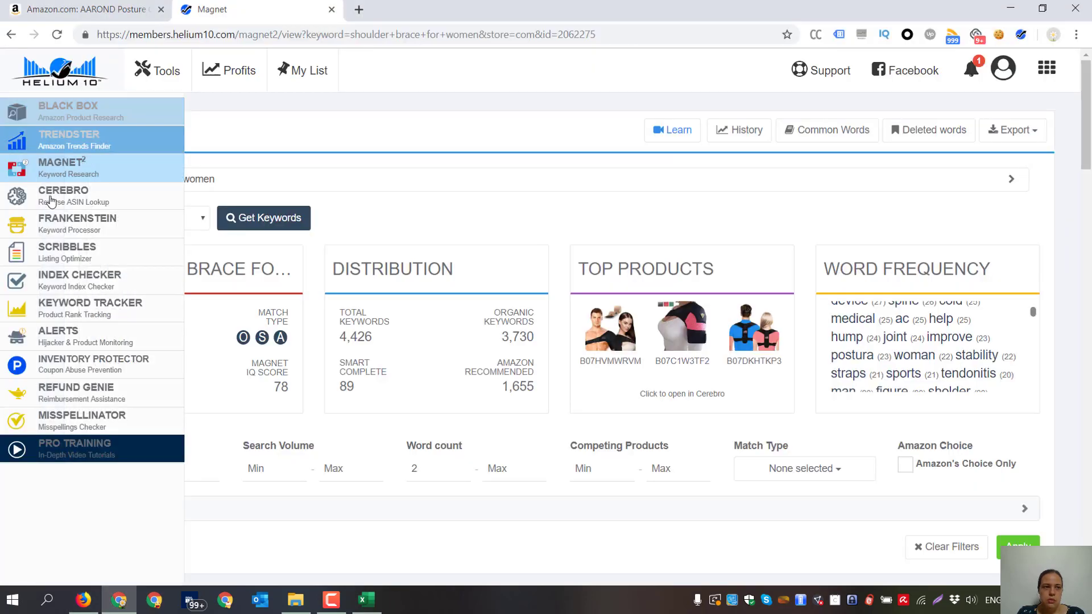